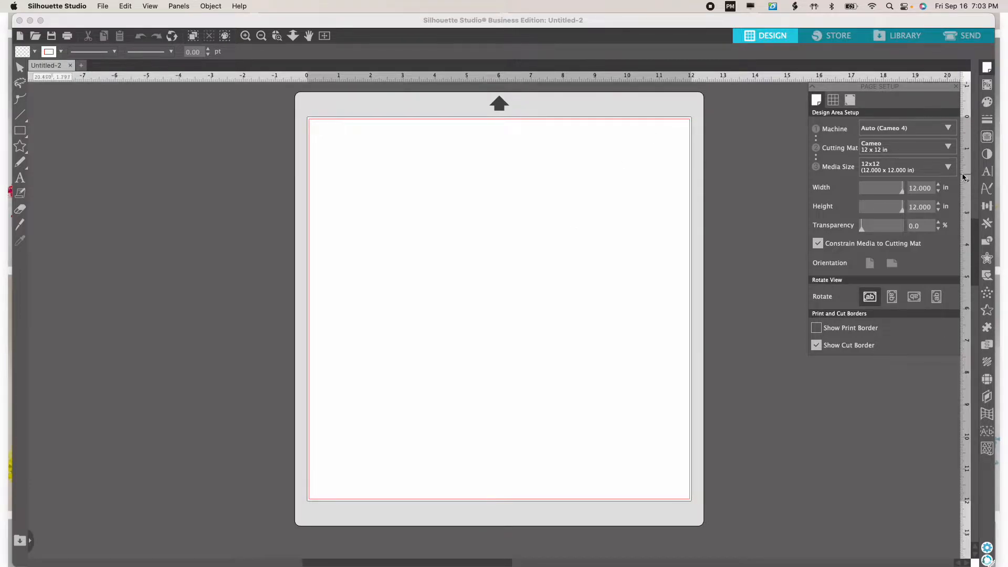
Step: Set the font for new text to Impact in the text style settings
left_click(987, 173)
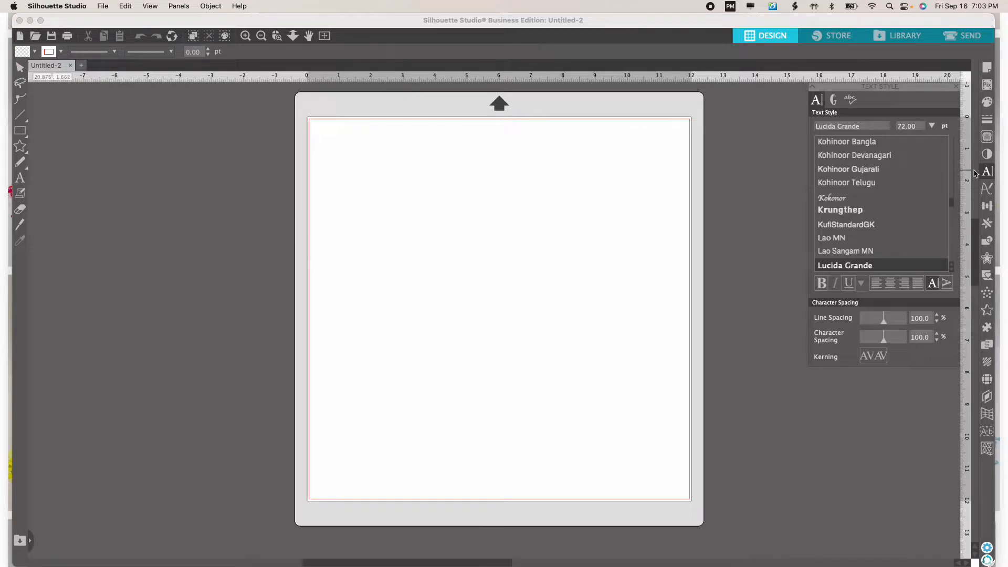
scroll(881, 235, "up", 2)
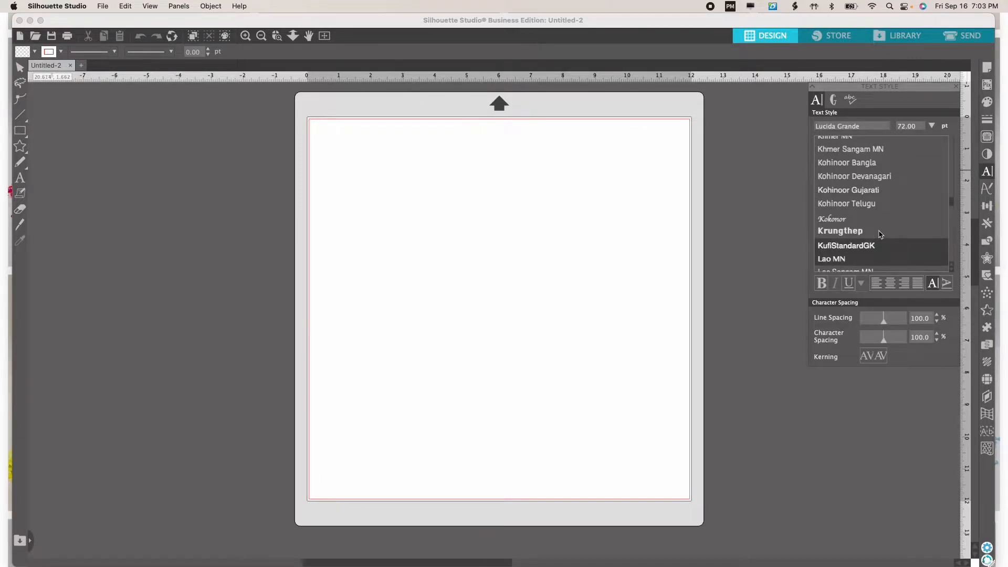
scroll(880, 235, "up", 5)
scroll(880, 235, "up", 1)
scroll(880, 235, "up", 2)
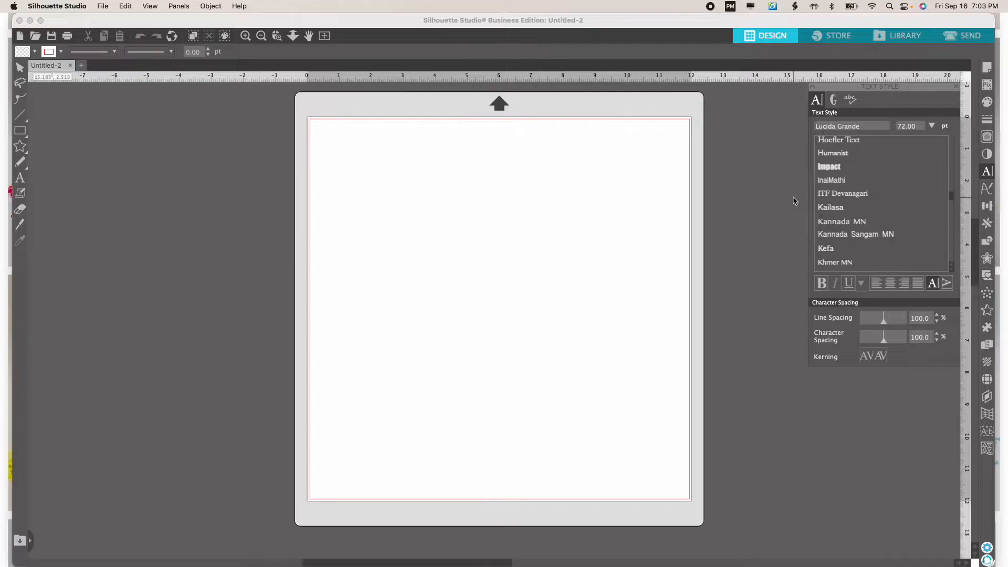
left_click(844, 169)
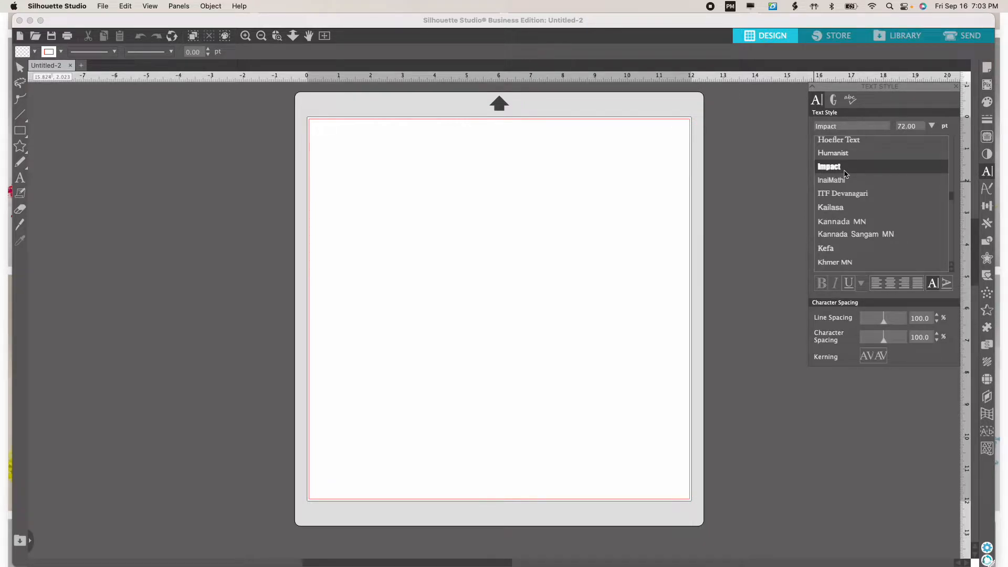
Step: Add the text "LOVE" near the upper-left corner of the page
left_click(20, 180)
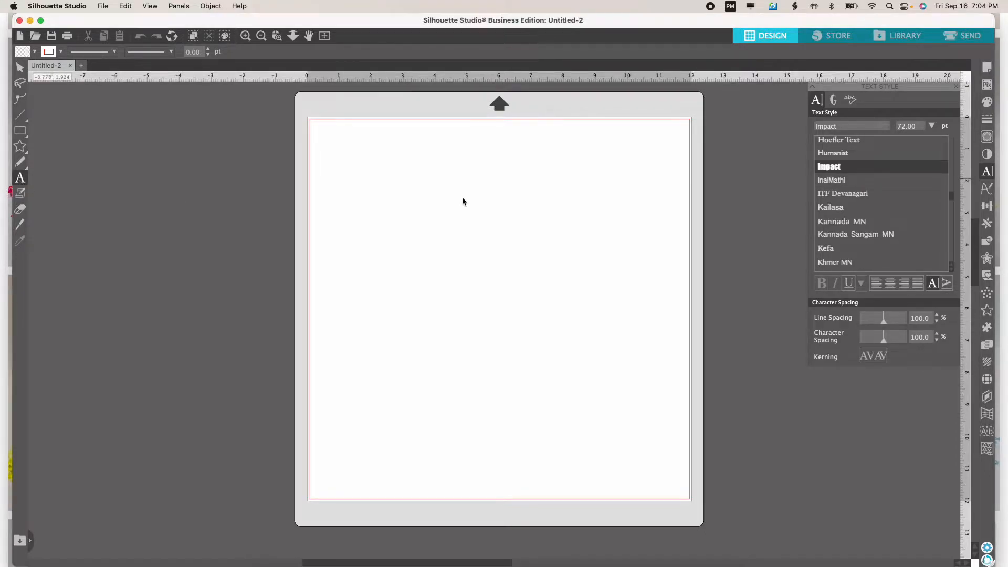
left_click(351, 200)
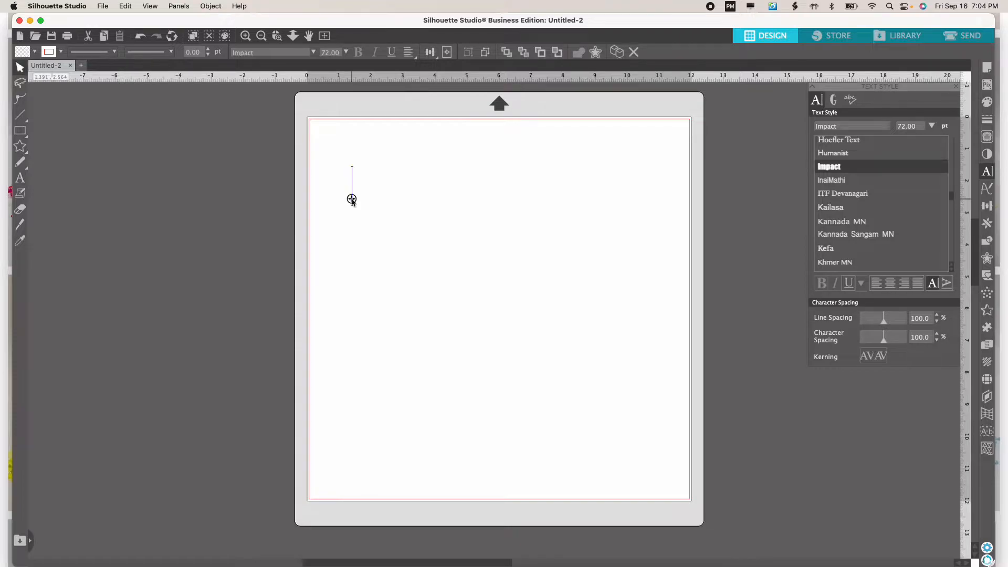
type("LOVE")
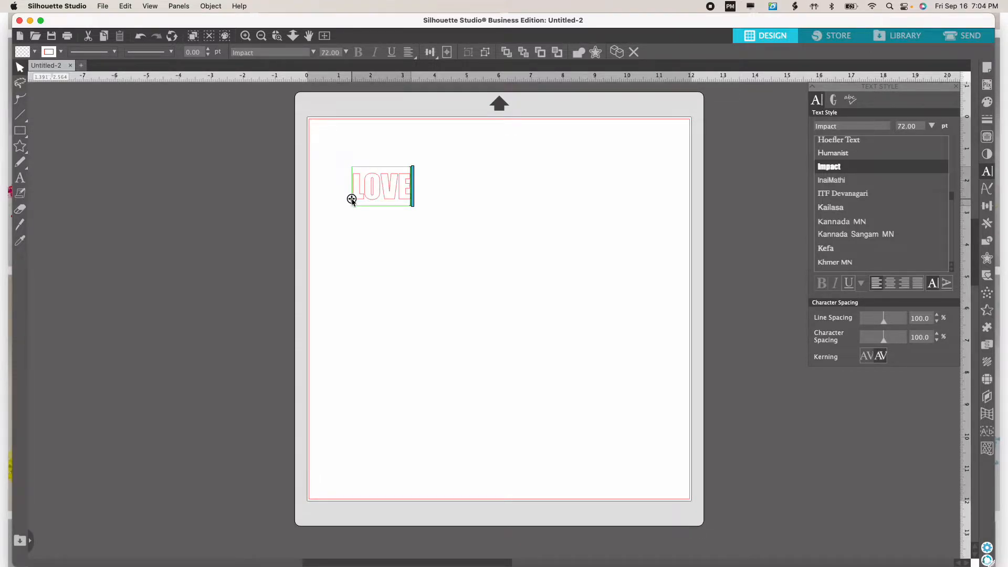
left_click(421, 245)
Step: Enlarge the LOVE text proportionally to about 8.49 in wide
left_click(390, 198)
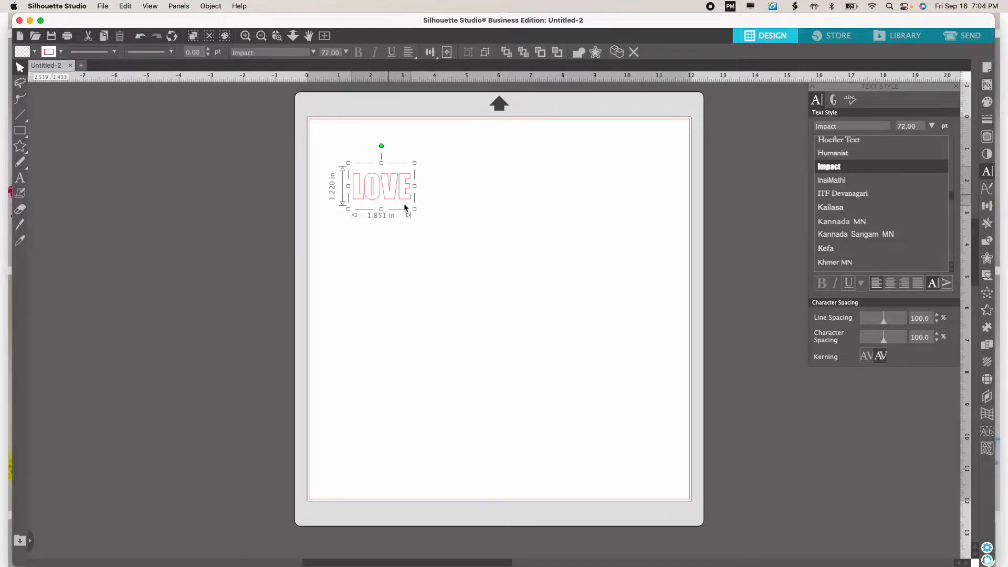
left_click_drag(415, 209, 418, 211)
left_click_drag(495, 270, 624, 358)
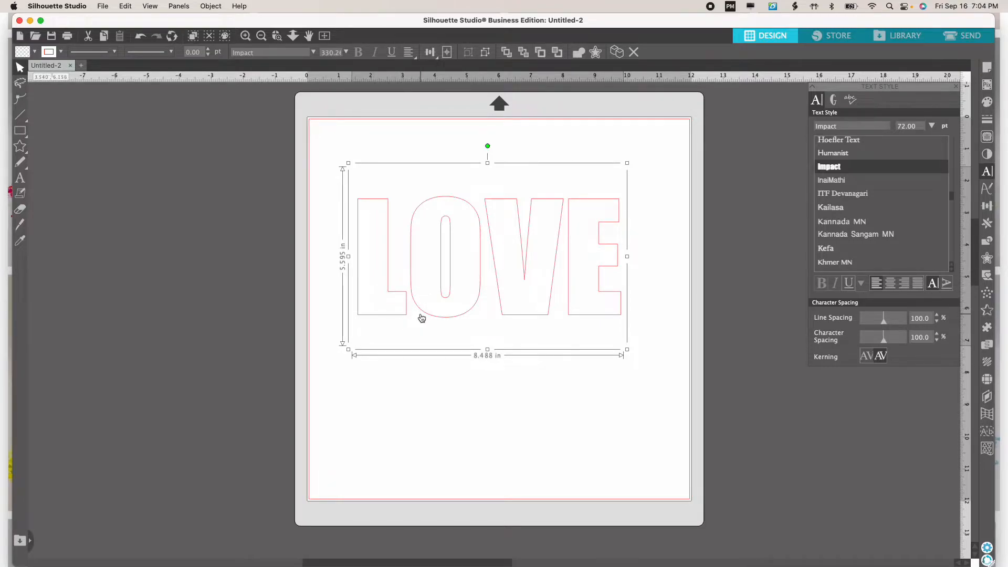
Step: Increase the character spacing of the LOVE text to 120%
left_click(938, 334)
left_click(938, 334)
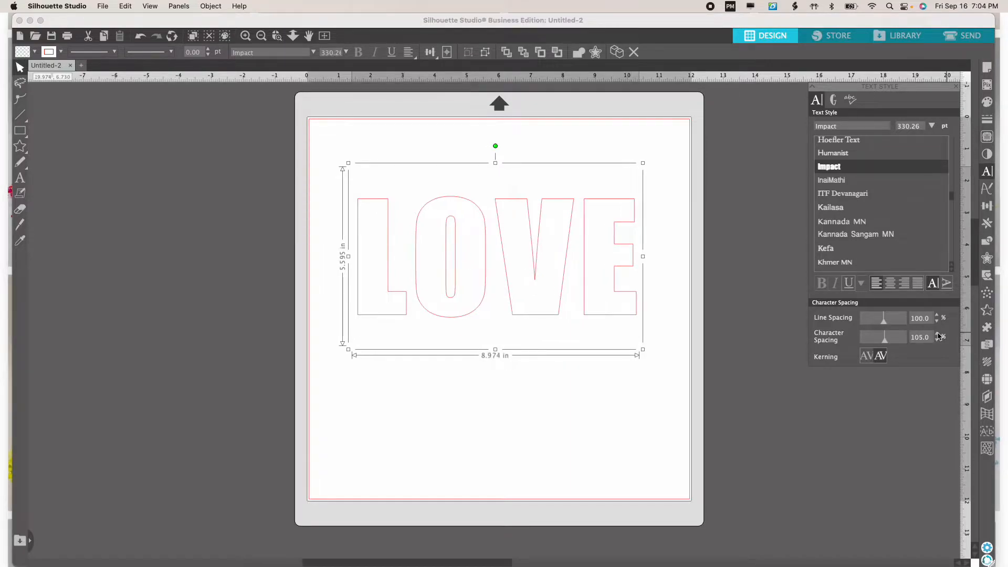
left_click(938, 334)
left_click(937, 334)
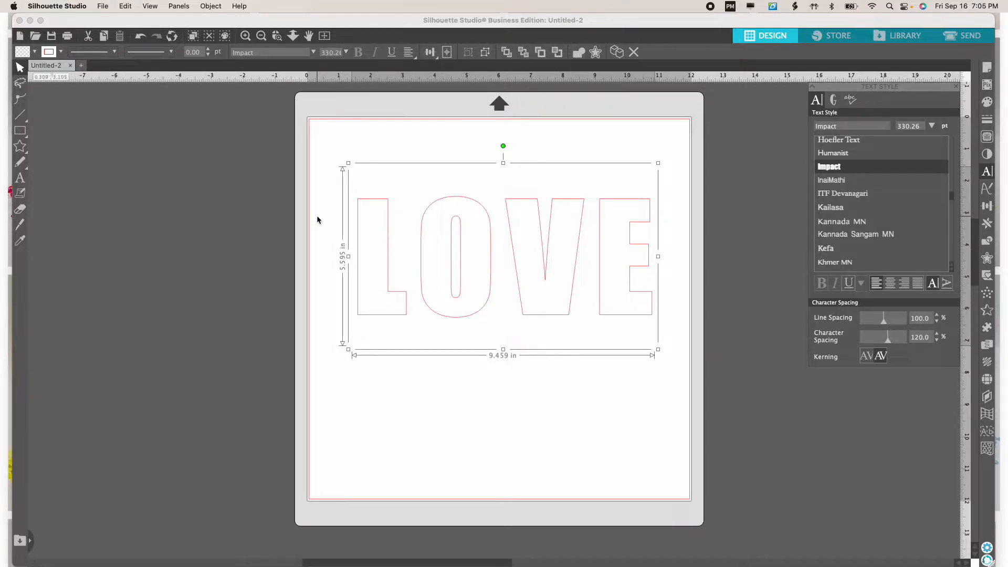
Step: Enlarge the LOVE text to about 10.07 in wide and center it horizontally near the top of the page
left_click(246, 36)
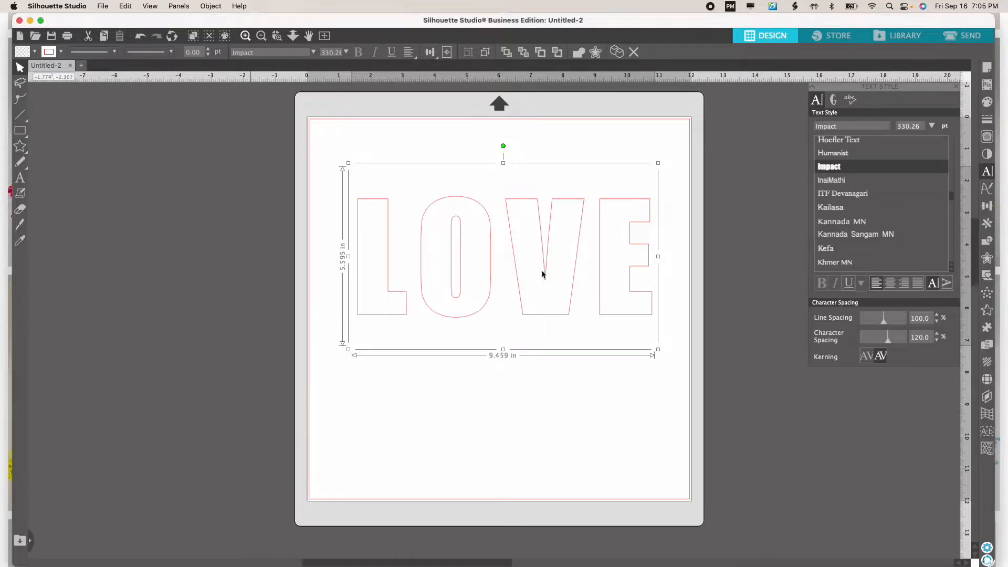
scroll(583, 320, "up", 3)
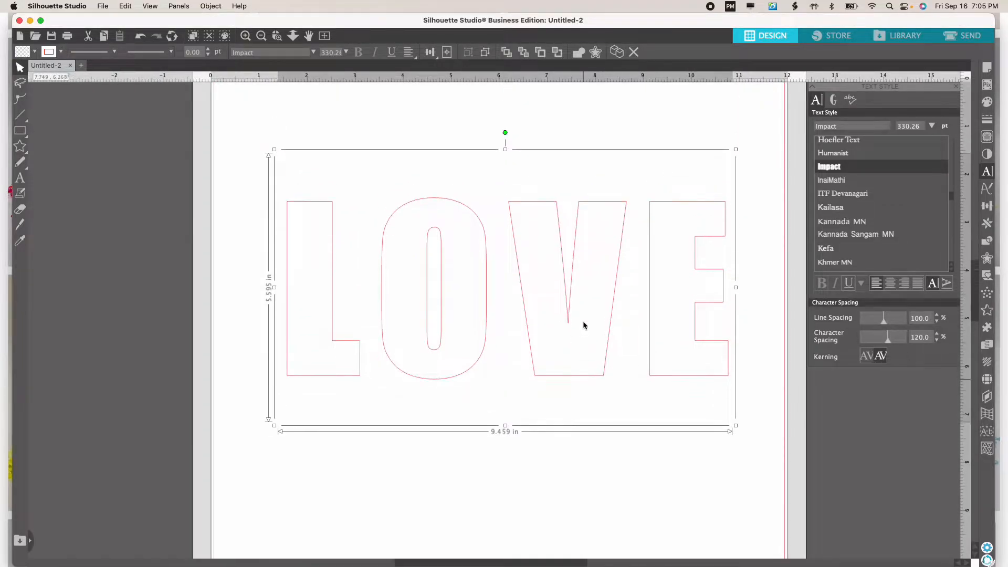
left_click_drag(441, 202, 433, 170)
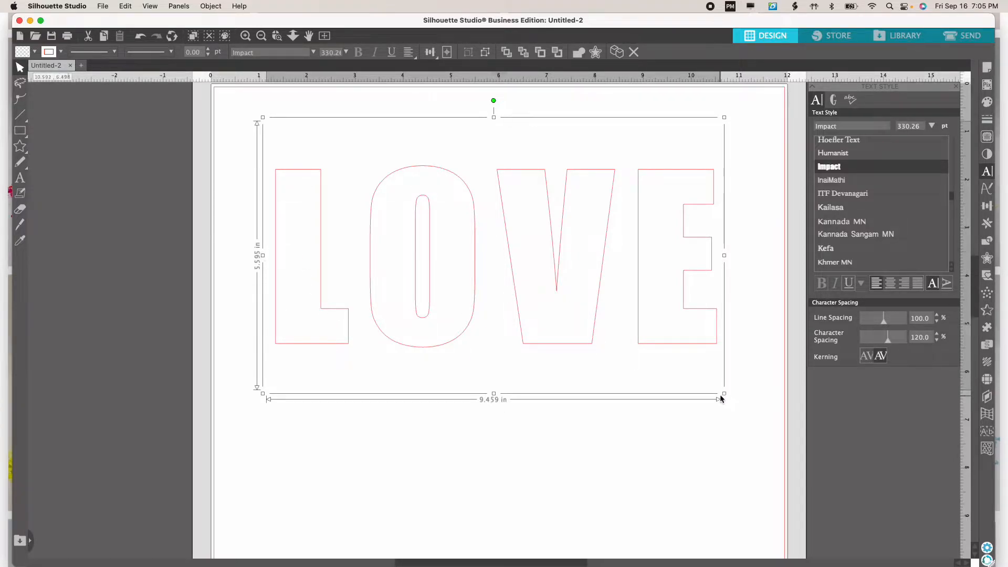
left_click_drag(724, 394, 738, 418)
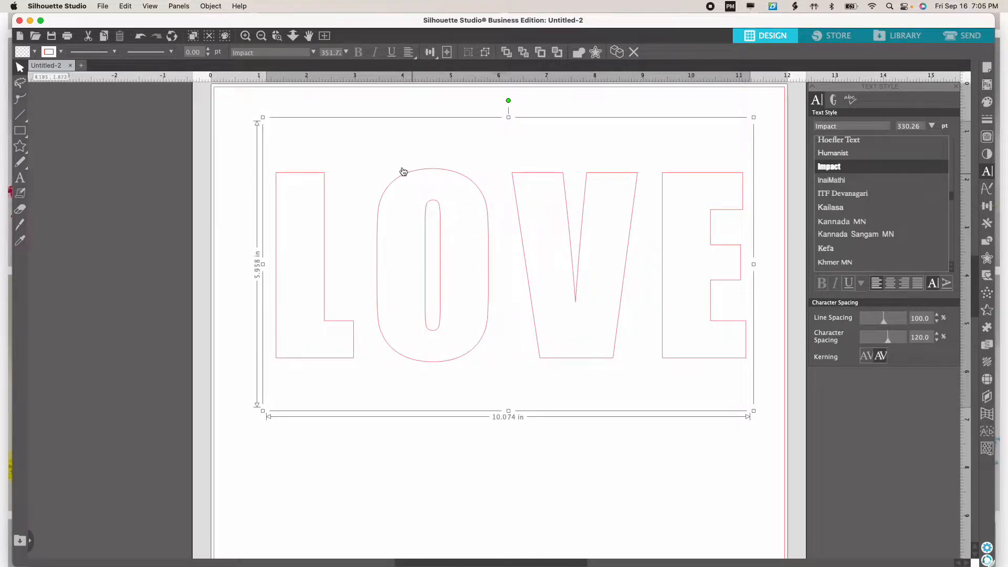
mouse_move(401, 178)
left_mouse_down()
mouse_move(373, 164)
mouse_move(387, 163)
left_mouse_up()
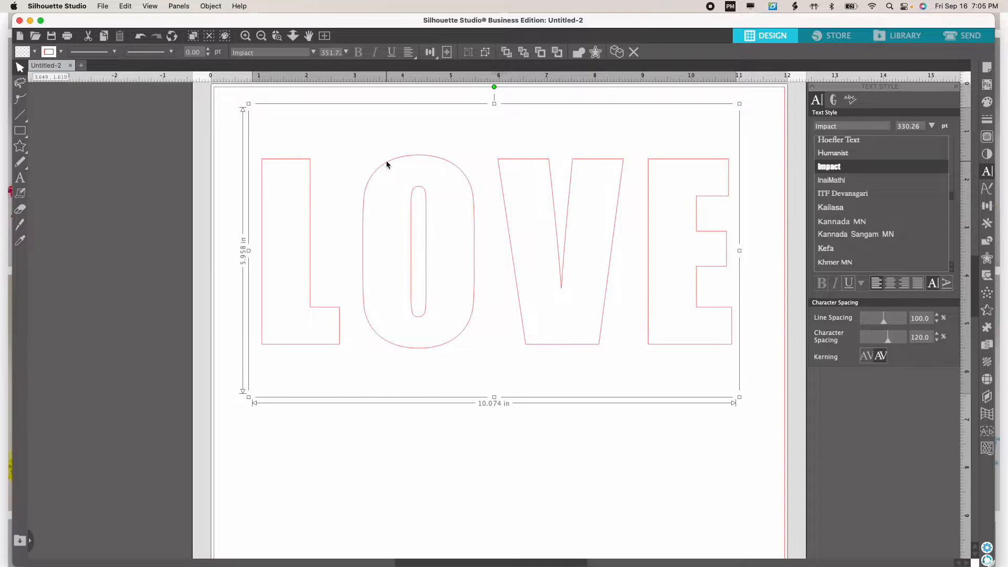
scroll(386, 163, "up", 2)
left_click_drag(390, 187, 397, 182)
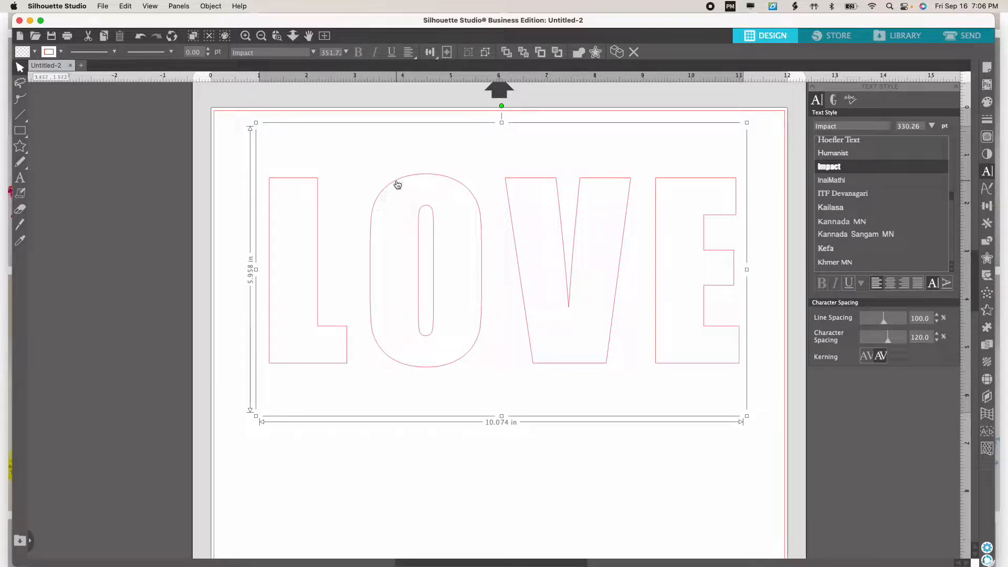
Step: Open the rhinestone settings for the selected LOVE text
left_click(184, 7)
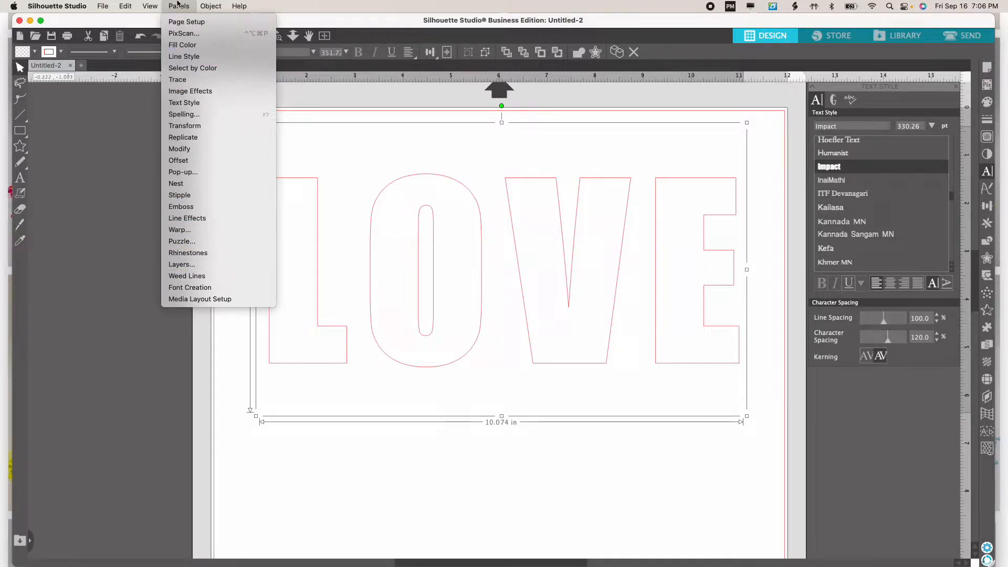
left_click(179, 5)
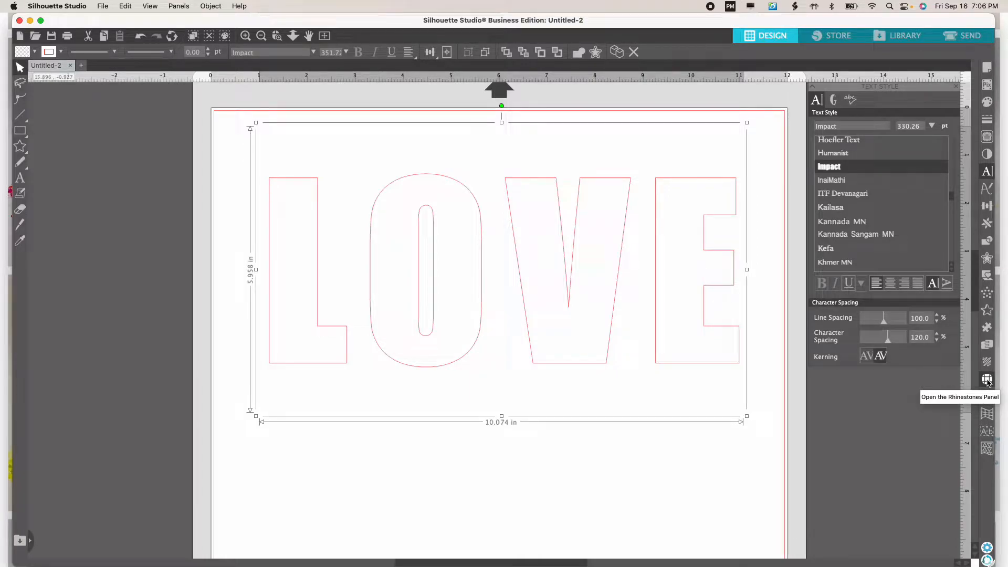
left_click(987, 379)
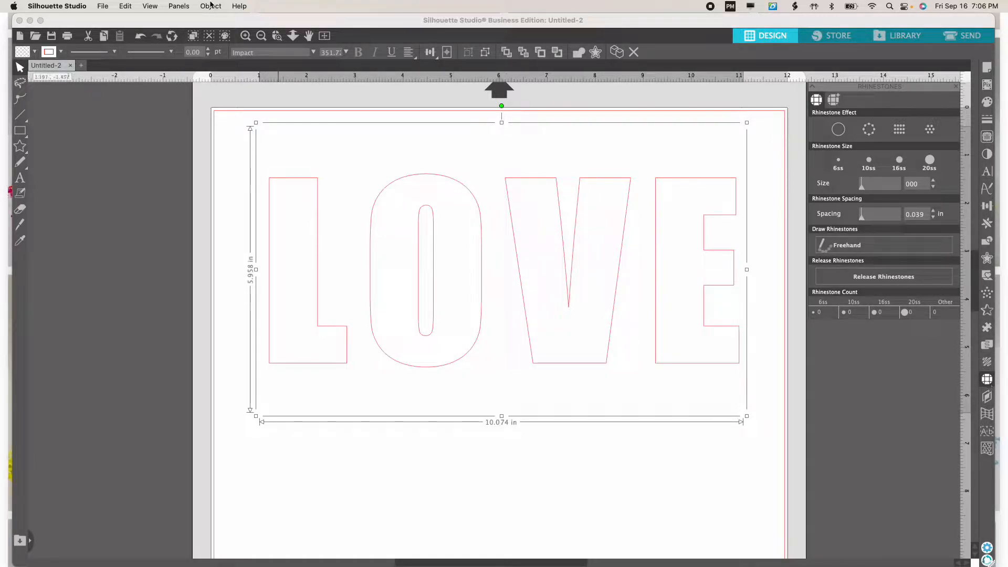
left_click(187, 6)
left_click(179, 7)
Step: Look over the rhinestone library and the multiple-rhinestone effect options, and return to the basic rhinestone settings
left_click(833, 100)
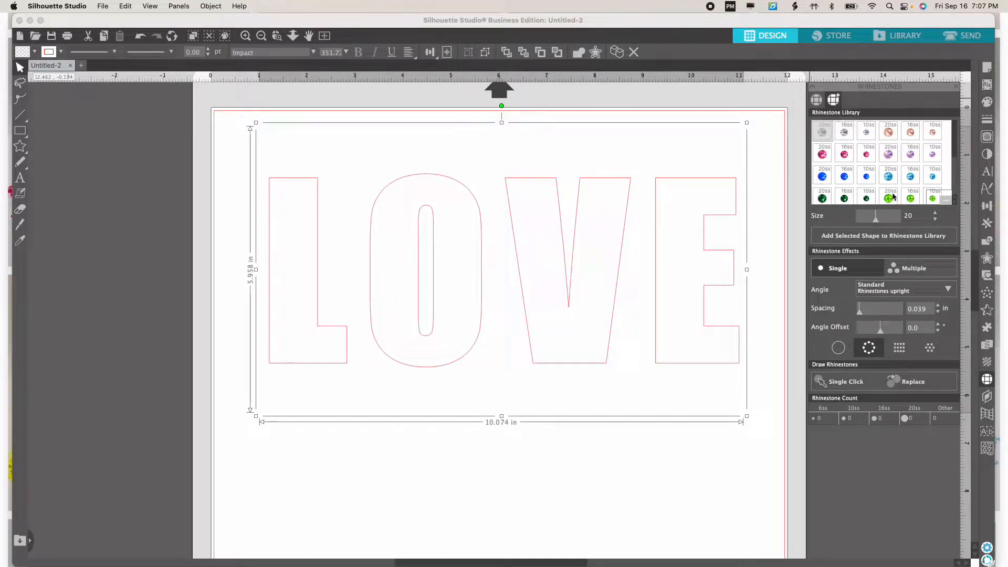
left_click(913, 270)
left_click(816, 100)
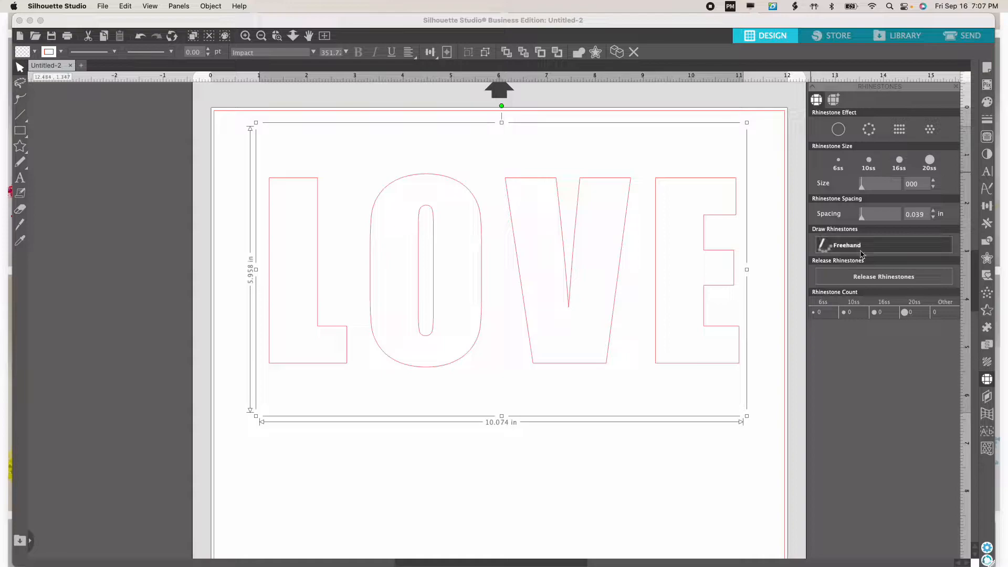
left_click(966, 563)
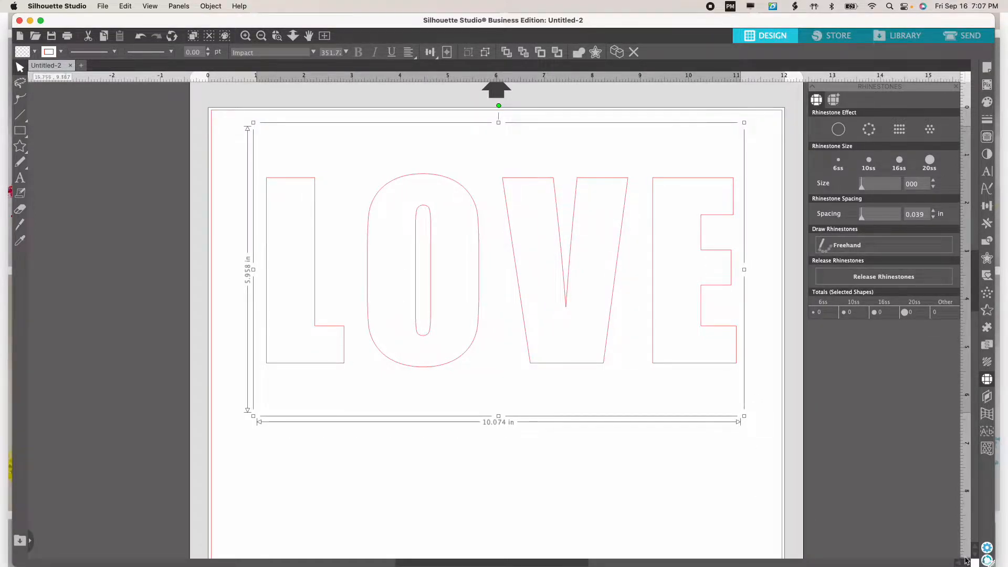
left_click(958, 563)
left_click(958, 563)
left_click(958, 563)
left_click(958, 563)
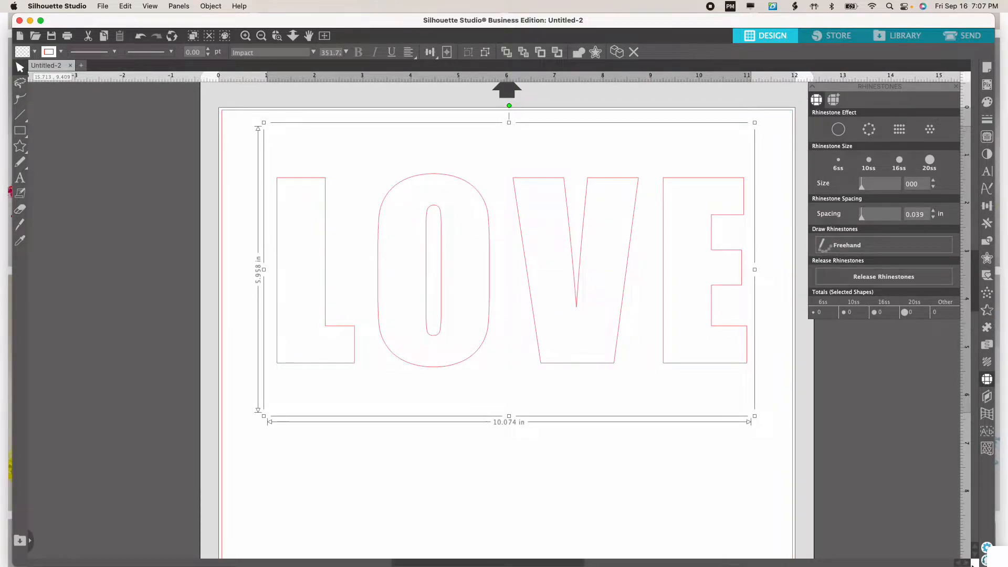
left_click(967, 564)
left_click(968, 564)
left_click(967, 563)
left_click(967, 563)
left_click(967, 563)
left_click(968, 563)
left_click(968, 563)
left_click(968, 564)
left_click(968, 563)
left_click(968, 563)
left_click(968, 563)
left_click(968, 563)
left_click(967, 563)
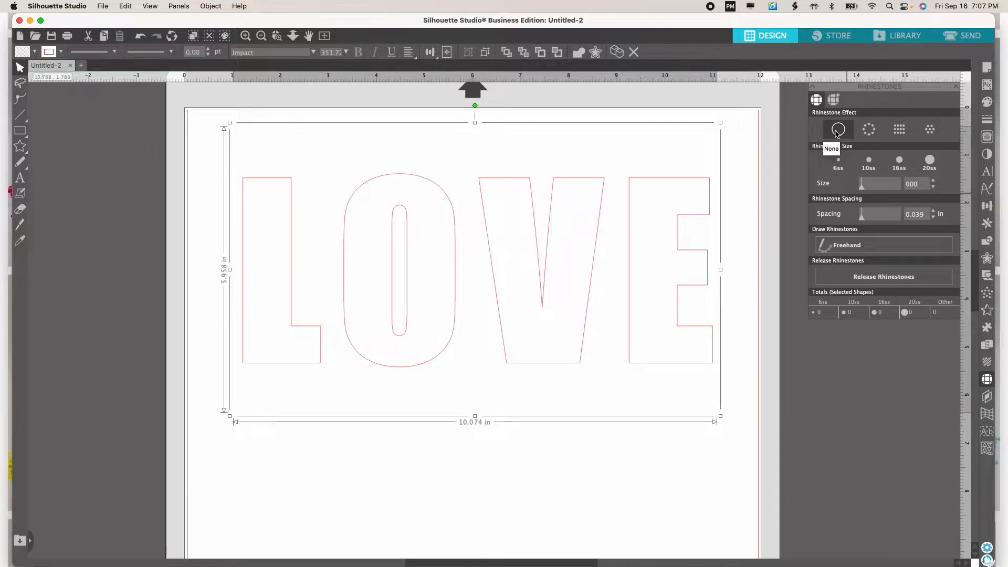
Step: Try the edge, linear fill and radial fill rhinestone effects on the LOVE text to compare the patterns
left_click(899, 129)
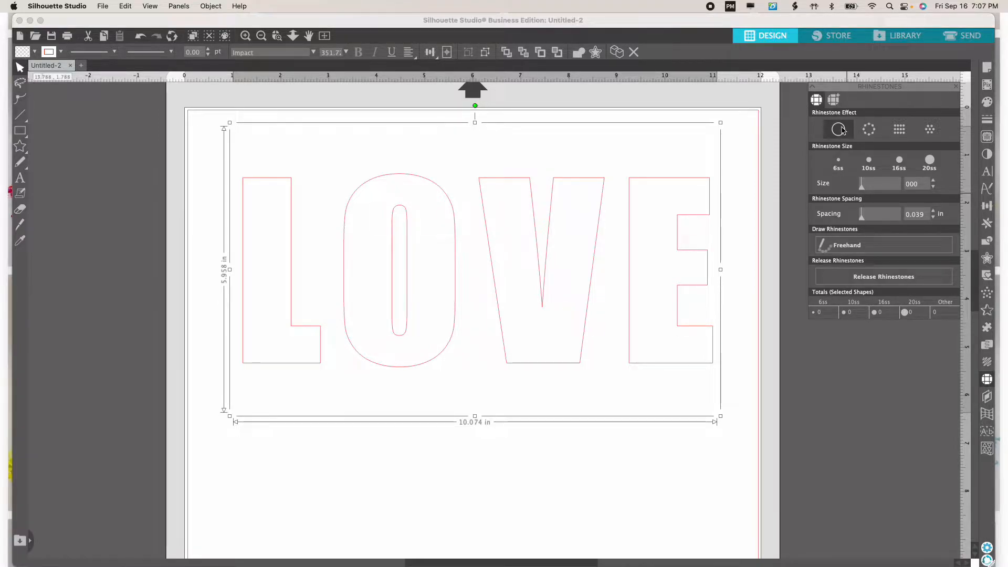
left_click(870, 130)
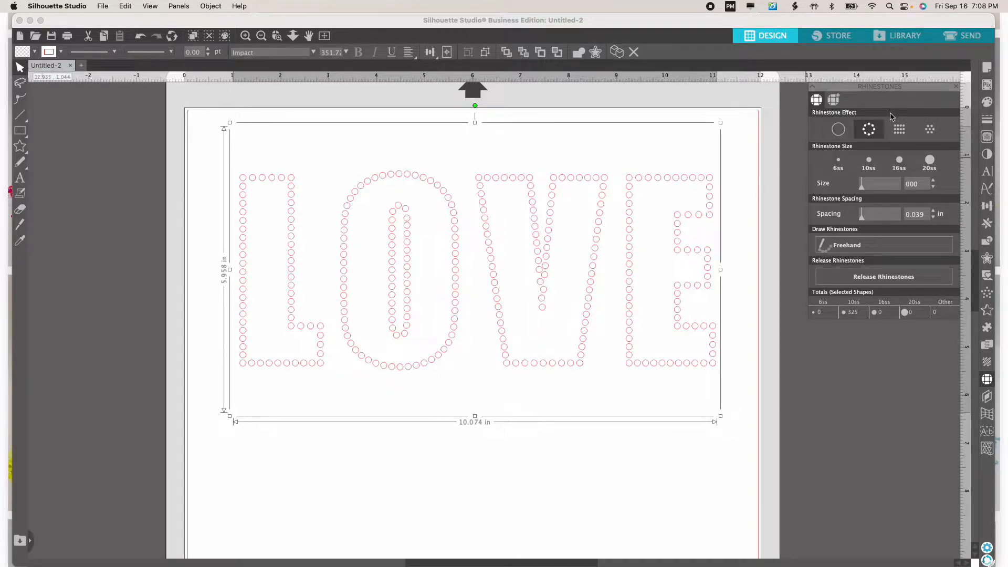
left_click(899, 129)
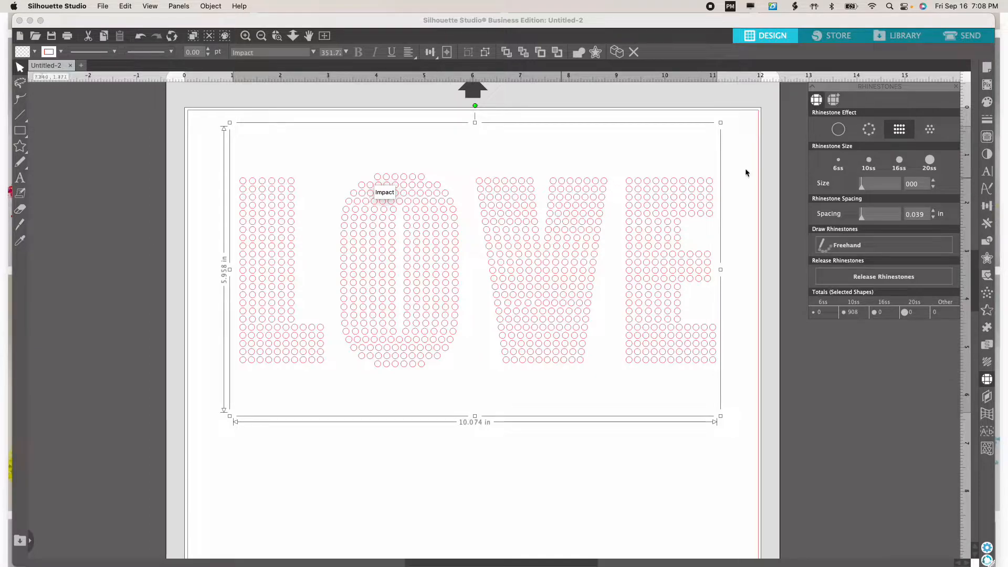
left_click(929, 131)
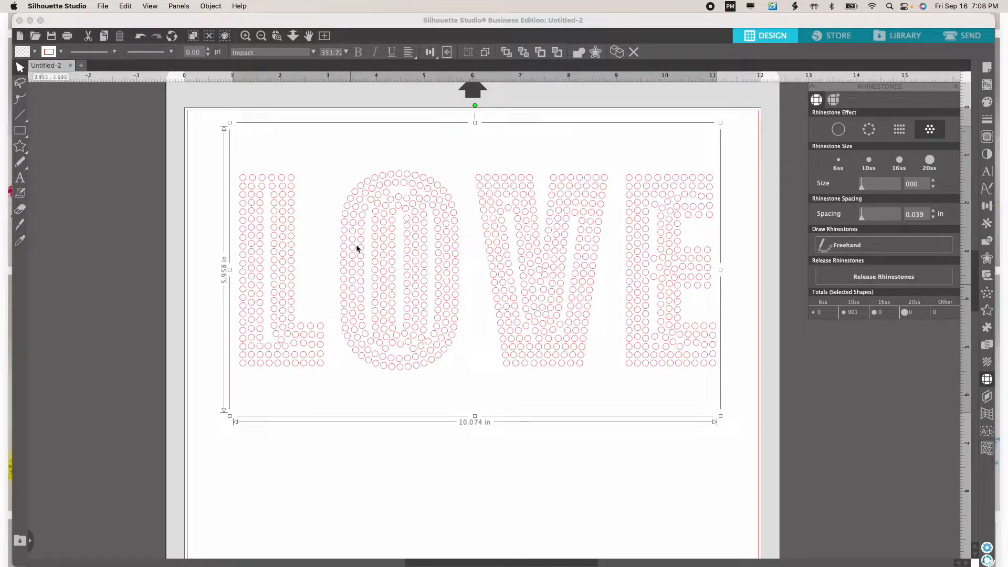
left_click(904, 138)
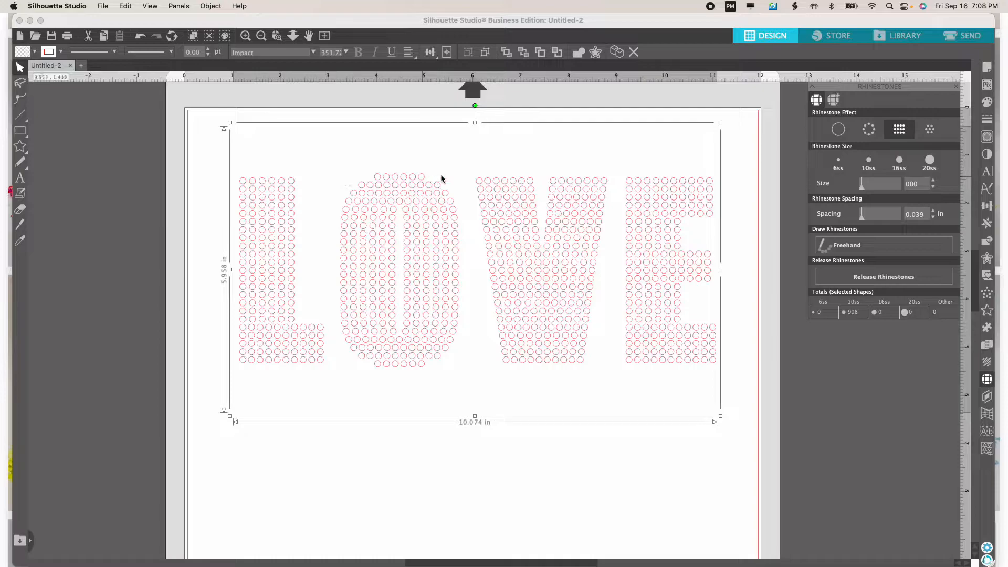
left_click(927, 132)
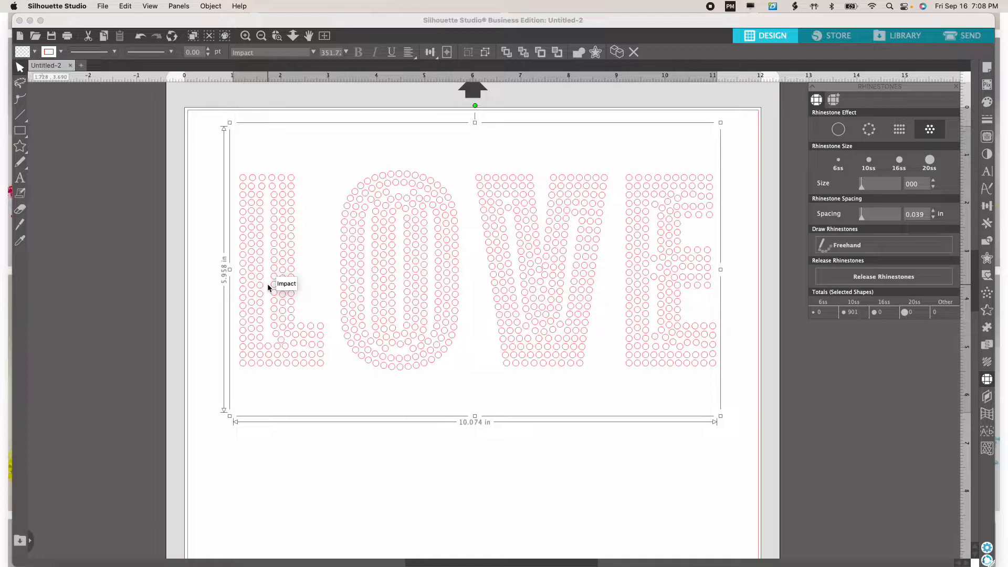
Step: Apply the linear fill rhinestone effect to the LOVE text with a rhinestone spacing of 0.010 in
left_click(900, 132)
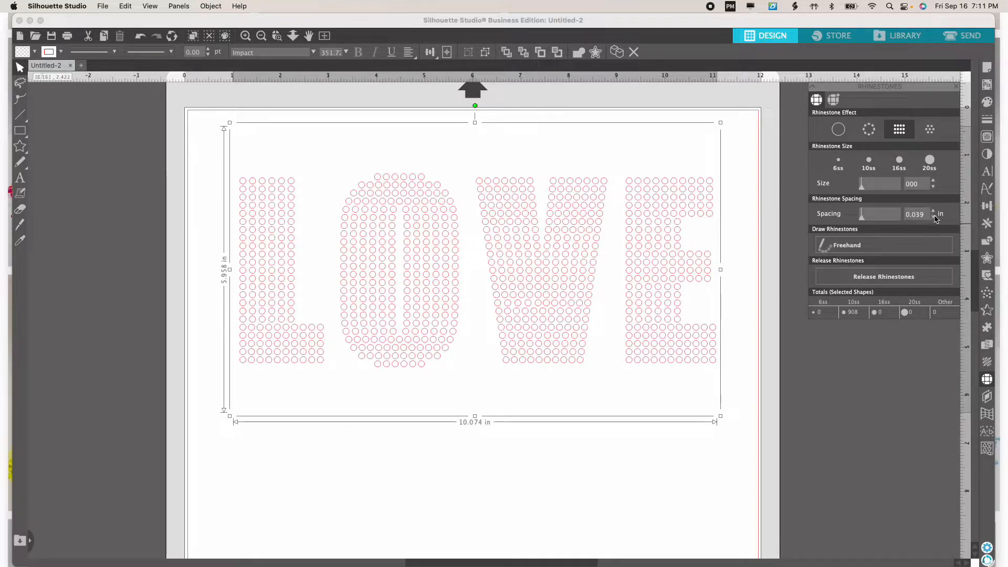
left_click(933, 217)
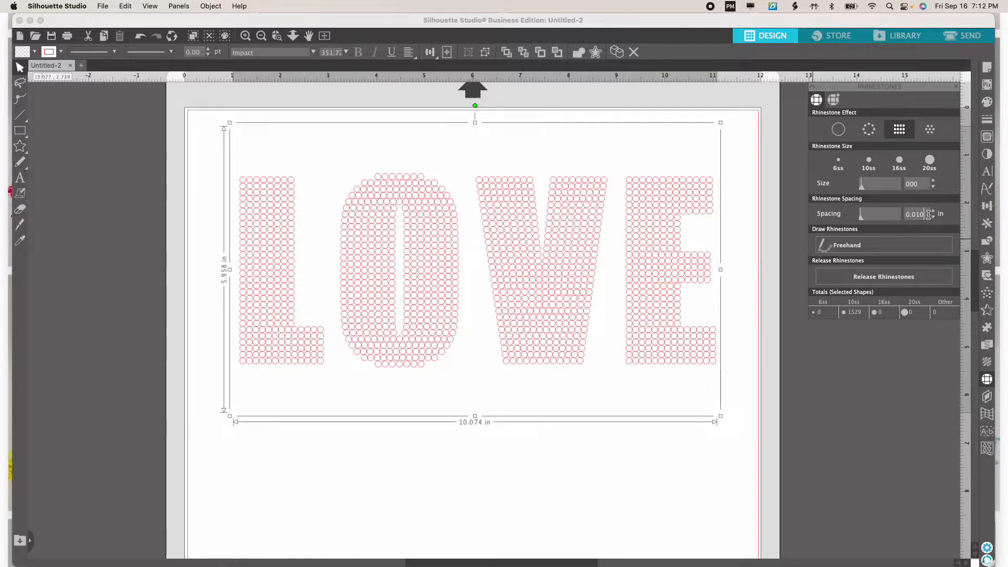
key("Return")
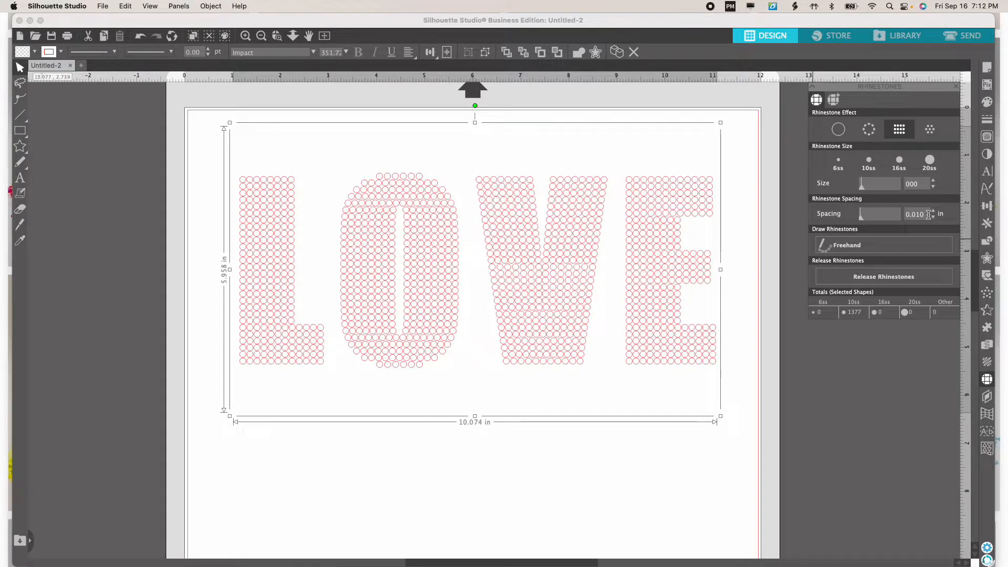
Step: Set the rhinestone spacing of the filled LOVE text to 0.015 in
key("BackSpace")
type("5")
key("Return")
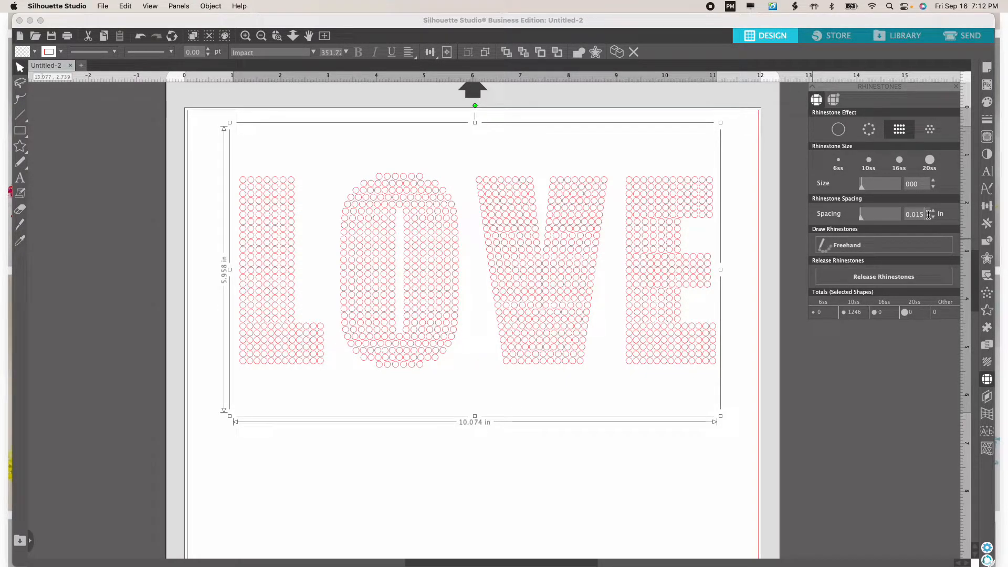
Step: Try a rhinestone spacing of 0.020 in on the LOVE text, and set it back to 0.010 in
key("BackSpace")
key("Return")
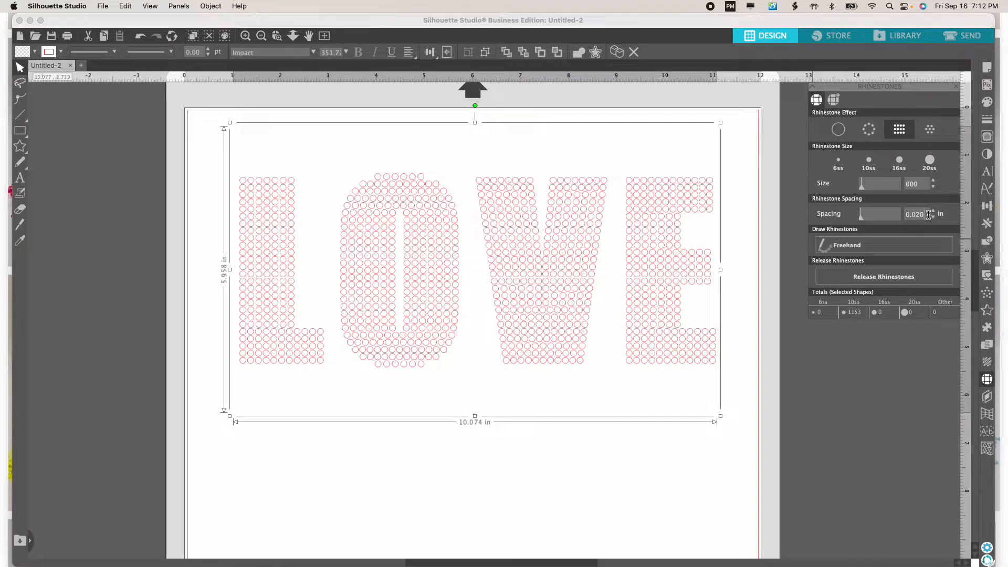
key("BackSpace")
key("Return")
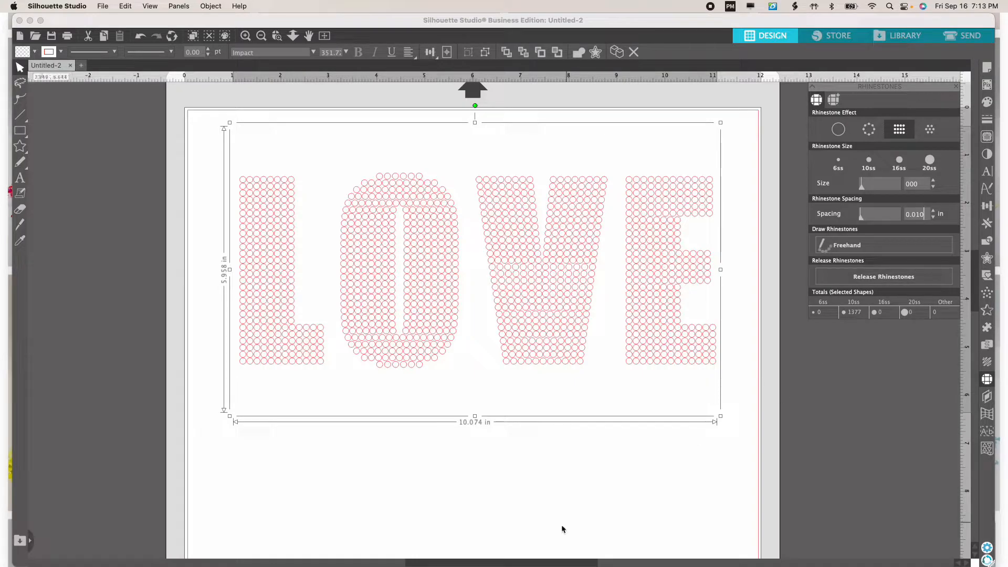
left_click(546, 391)
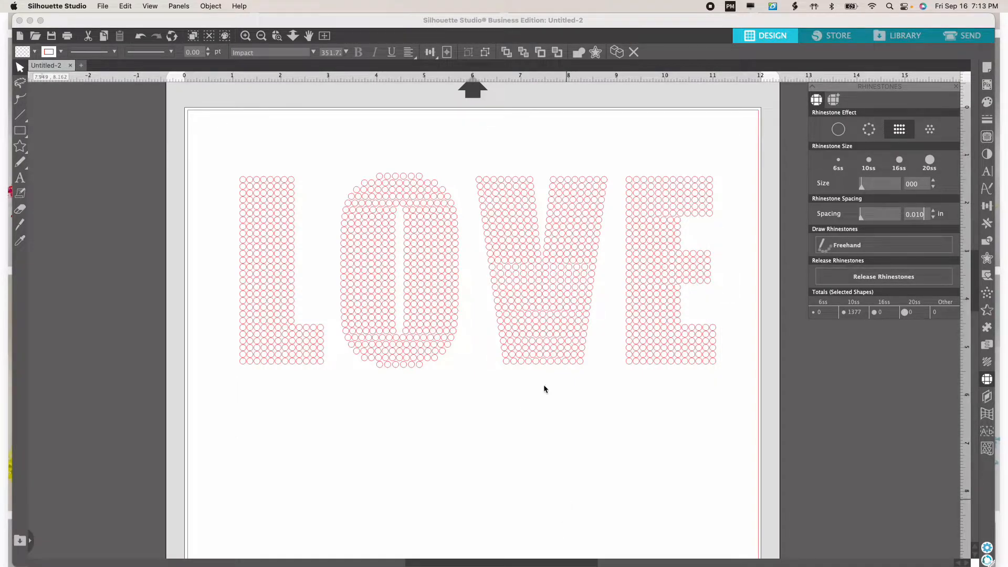
Step: Release the rhinestones of the filled LOVE text so that each stone can be edited individually
left_click(393, 362)
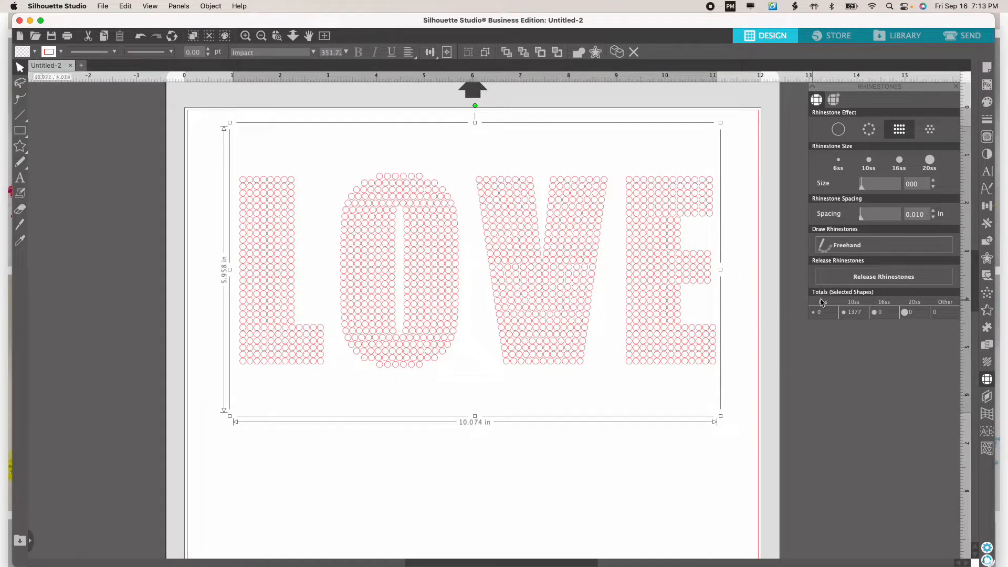
left_click(870, 280)
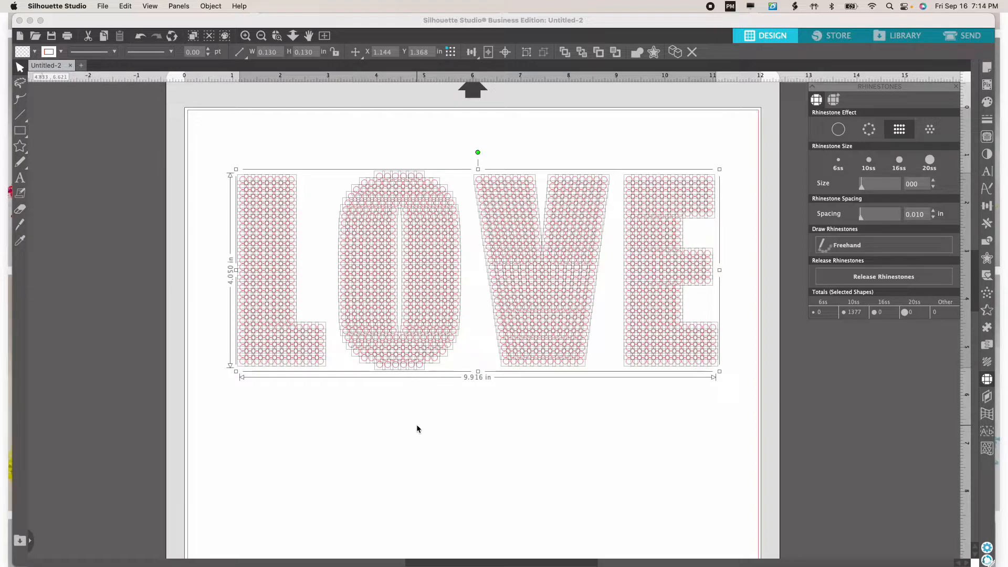
left_click(549, 459)
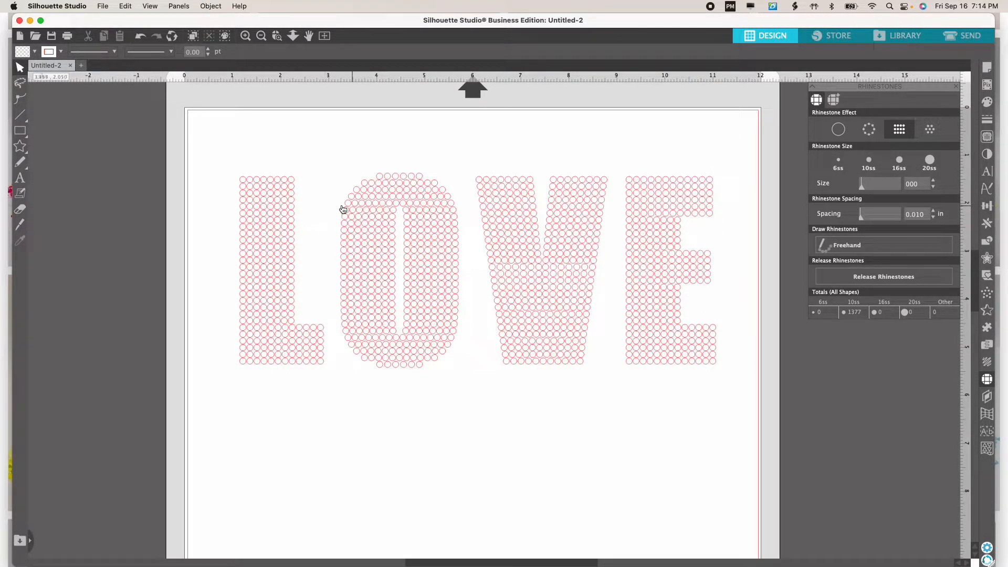
Step: Move the last rhinestone in the L's top row out past the letter's edge and duplicate it
left_click(293, 185)
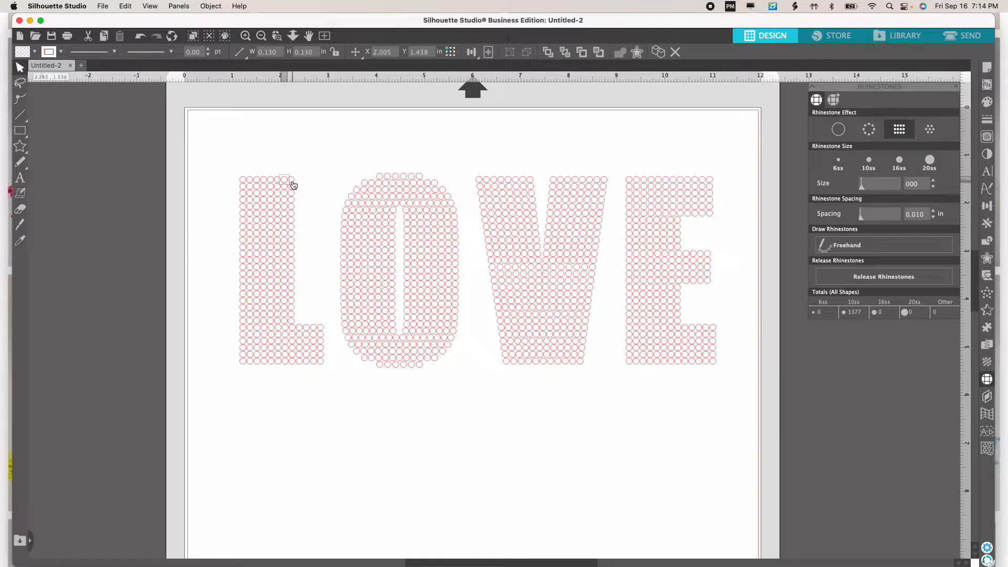
mouse_move(293, 184)
left_mouse_down()
mouse_move(319, 166)
mouse_move(313, 184)
mouse_move(300, 180)
left_mouse_up()
right_click(301, 180)
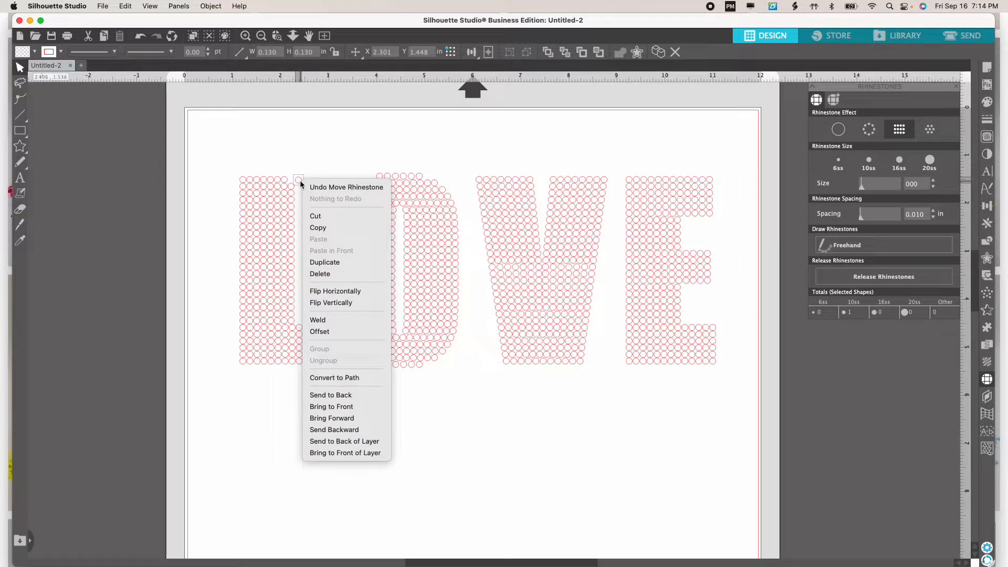
left_click(333, 263)
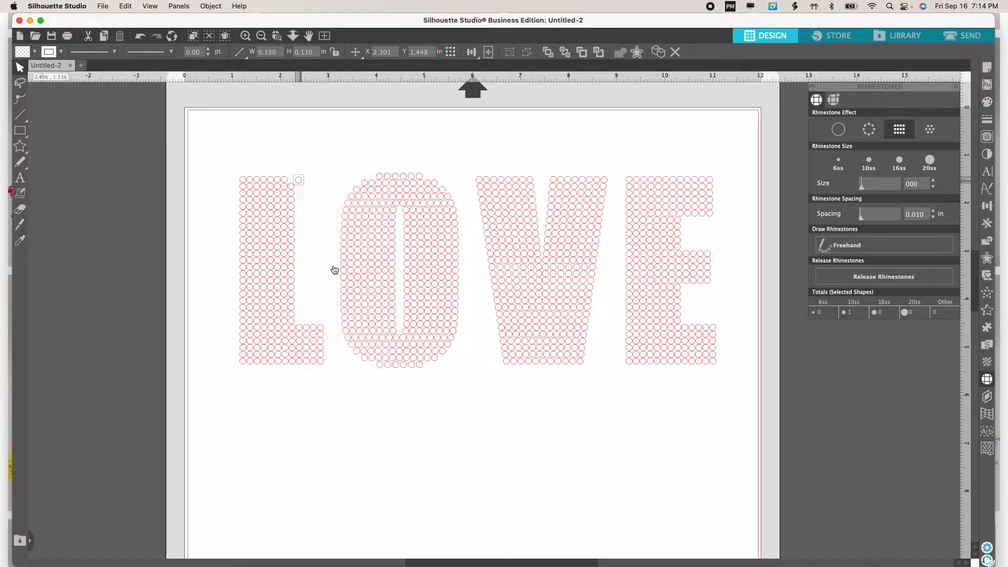
left_click_drag(299, 180, 310, 187)
Step: Delete the duplicated rhinestone and the rhinestone that was moved out of the L's top row
right_click(310, 186)
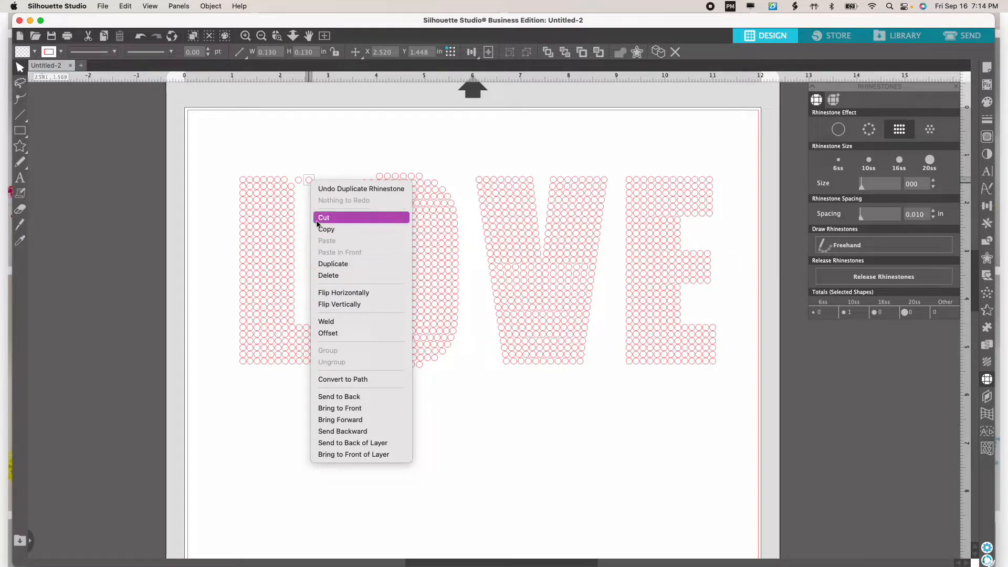
left_click(316, 167)
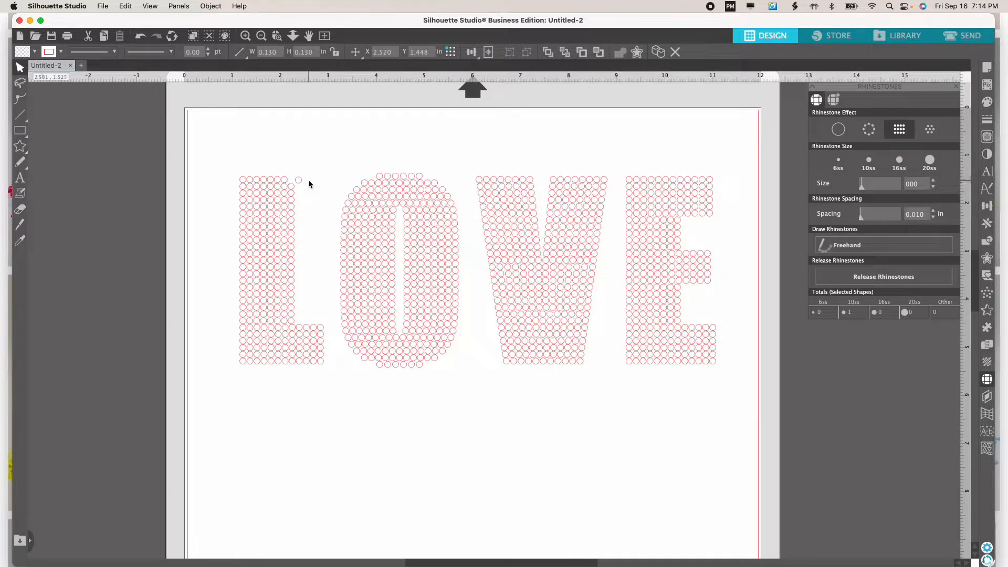
key("Delete")
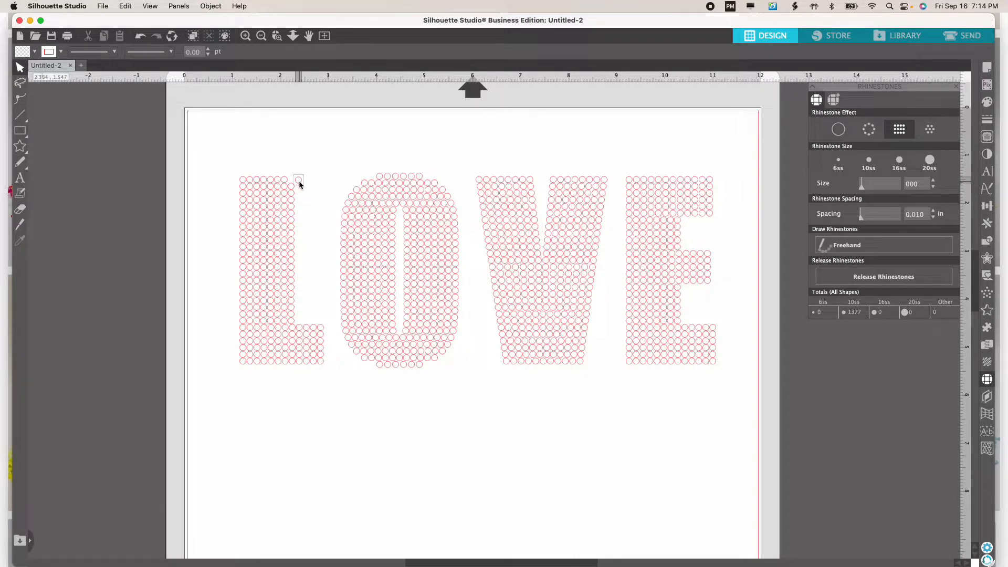
left_click(299, 183)
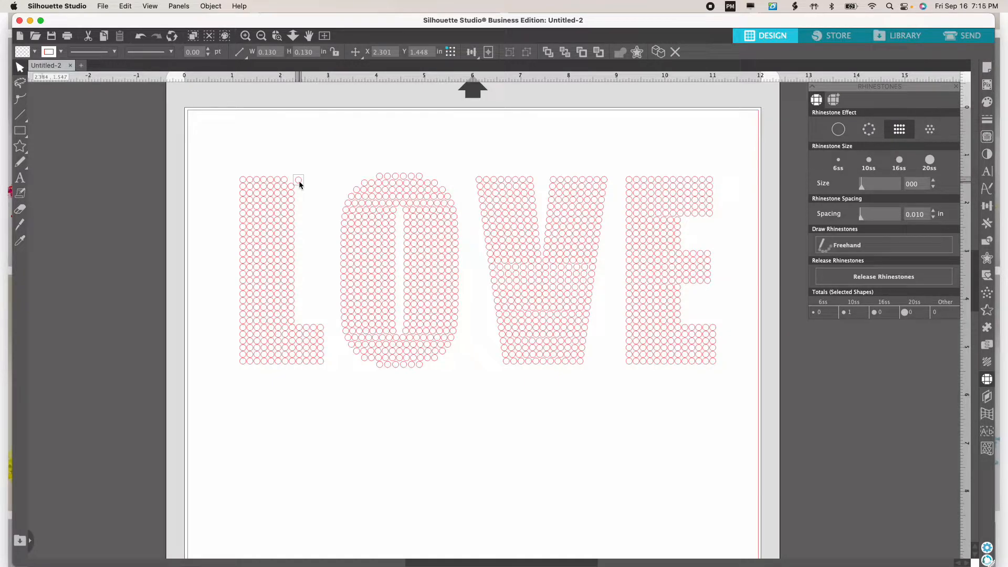
key("Delete")
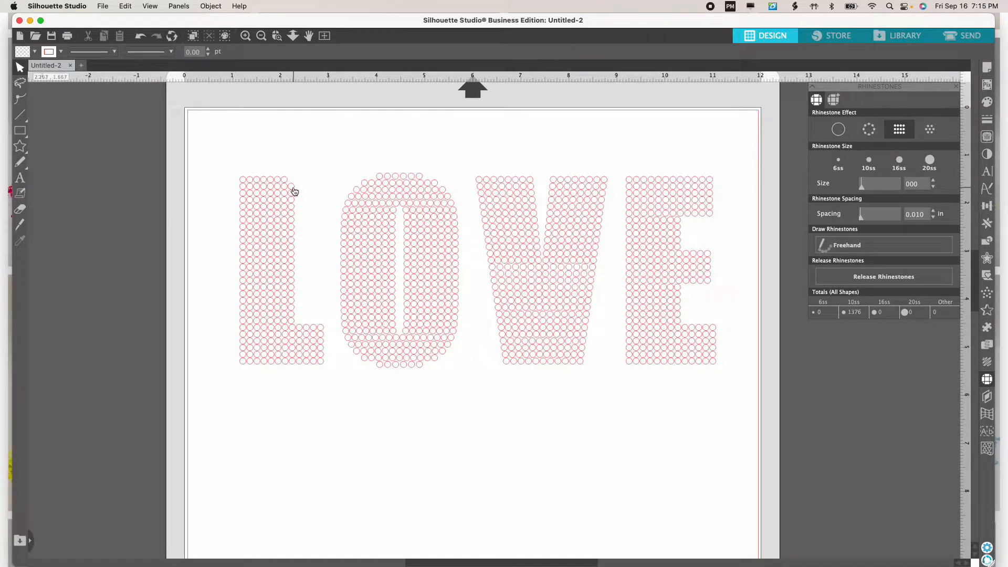
Step: Delete the rhinestones in the rightmost column of the L's stem one by one, from the second row down to about Y 3.54 in
left_click(292, 189)
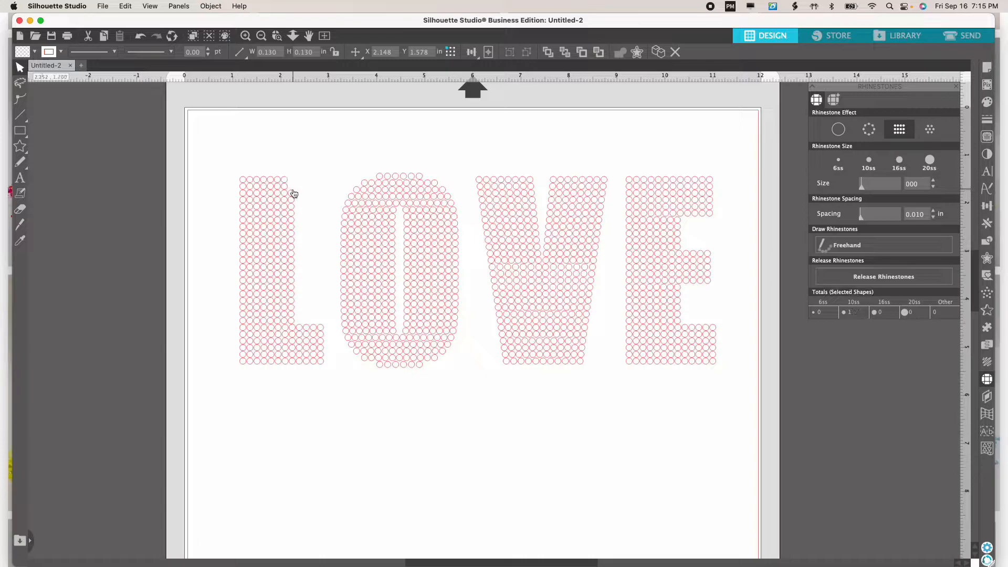
key("Delete")
left_click(292, 192)
key("Delete")
left_click(292, 199)
key("Delete")
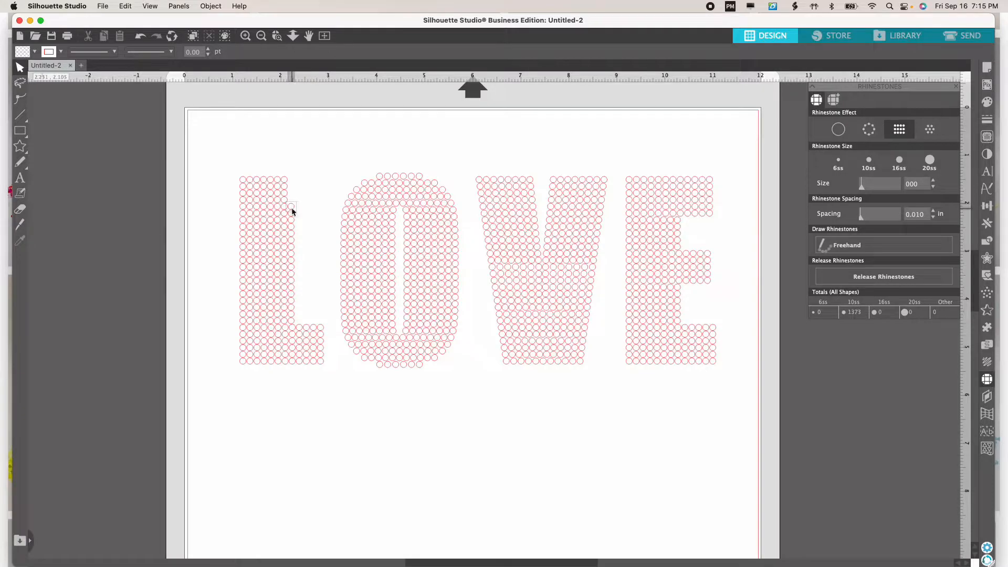
left_click(291, 207)
key("Delete")
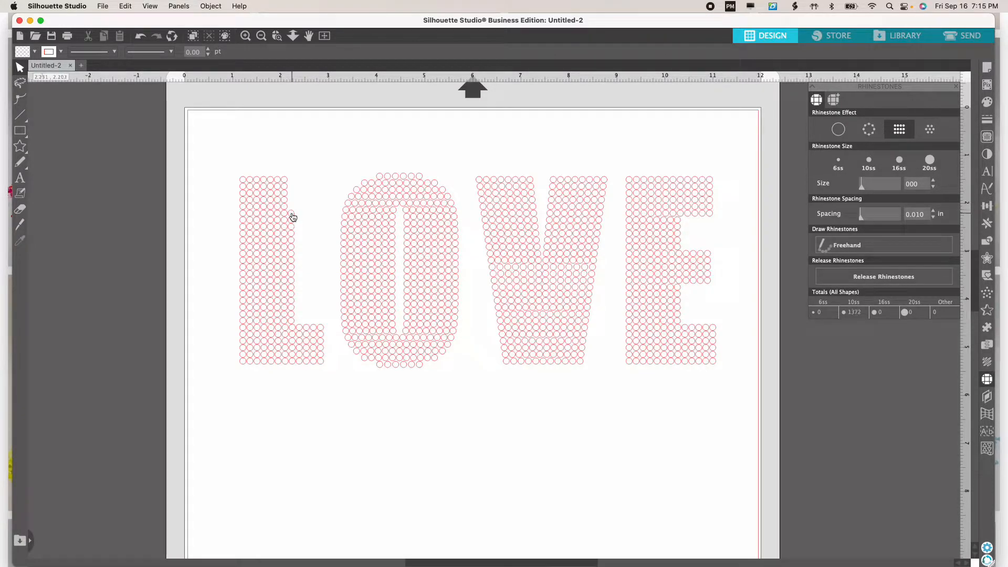
left_click(292, 213)
key("Delete")
left_click(291, 219)
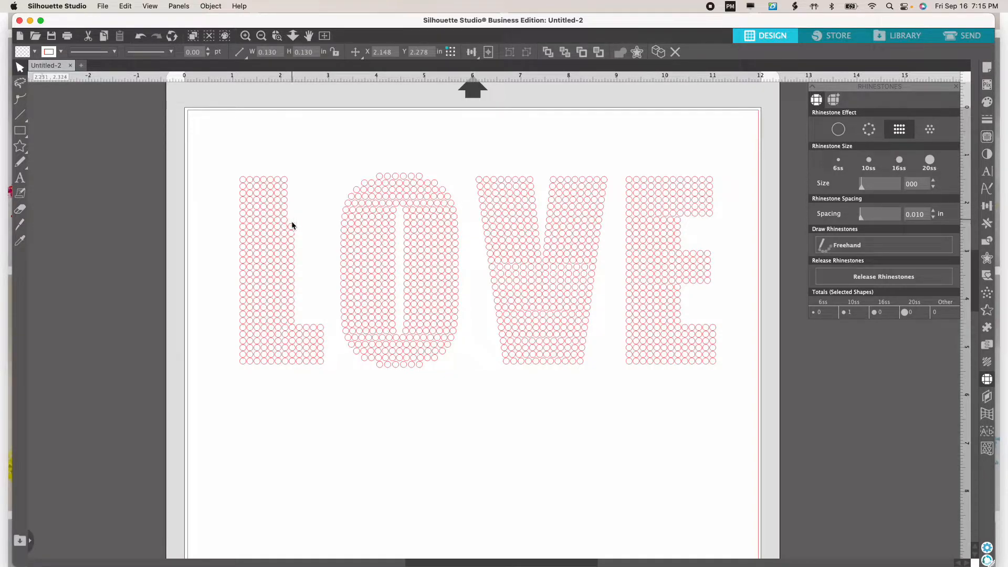
key("Delete")
left_click(290, 225)
key("Delete")
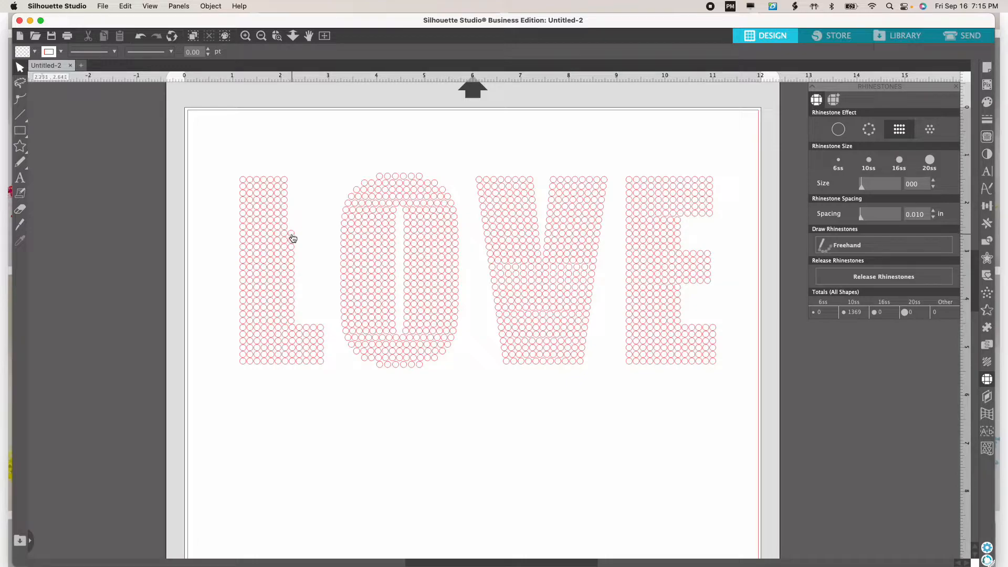
left_click(292, 234)
key("Delete")
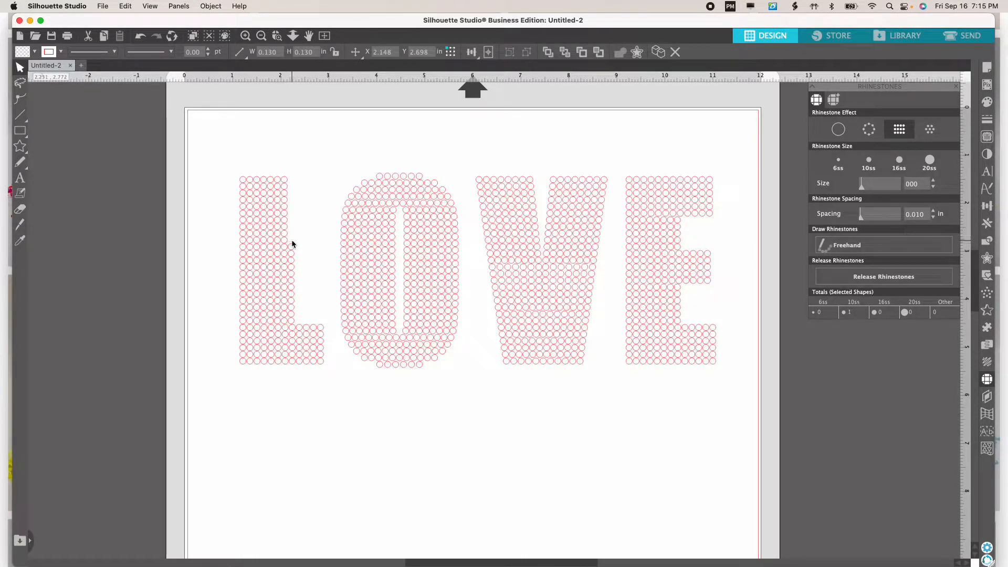
key("Delete")
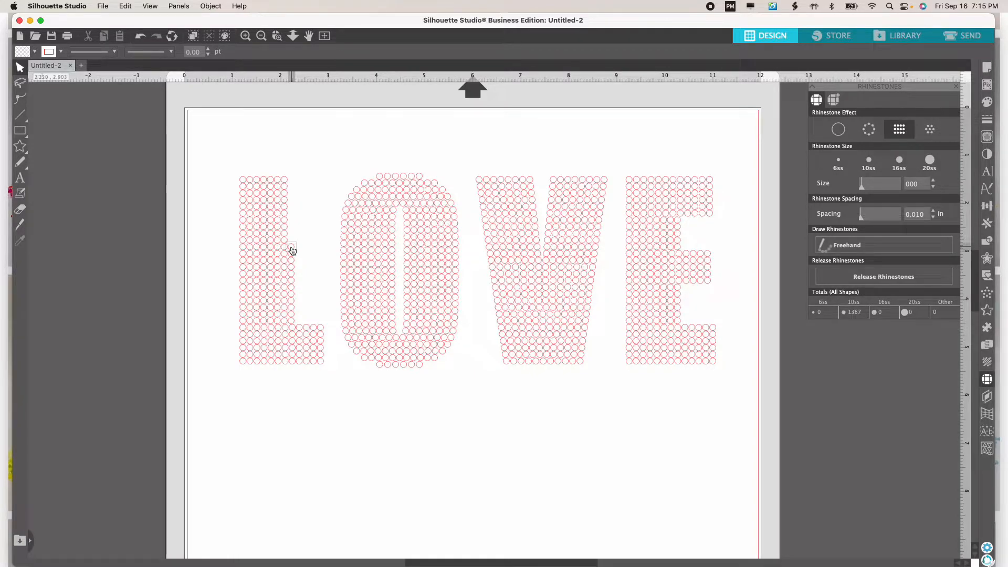
left_click(292, 247)
left_click(289, 254)
left_click_drag(294, 258, 293, 258)
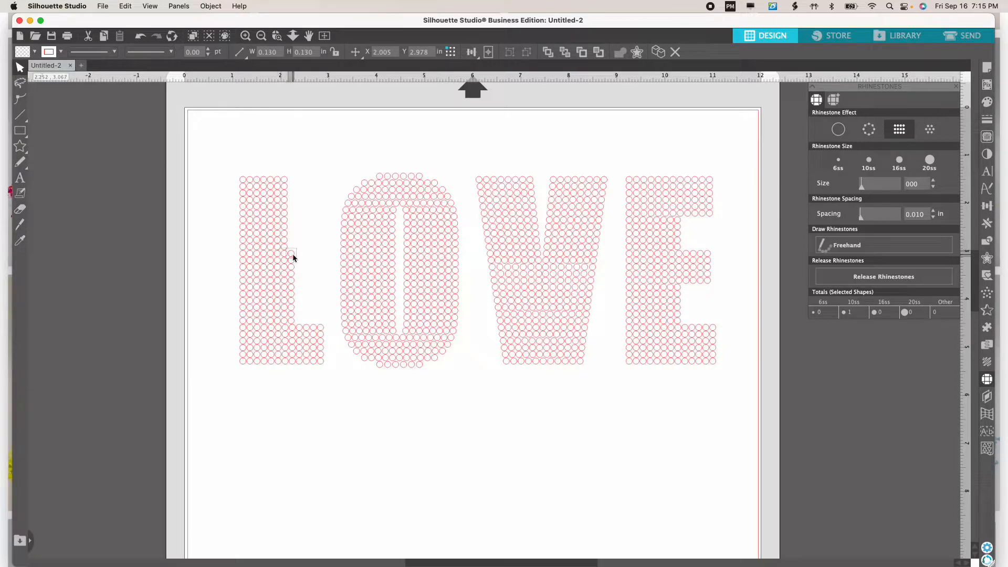
key("Delete")
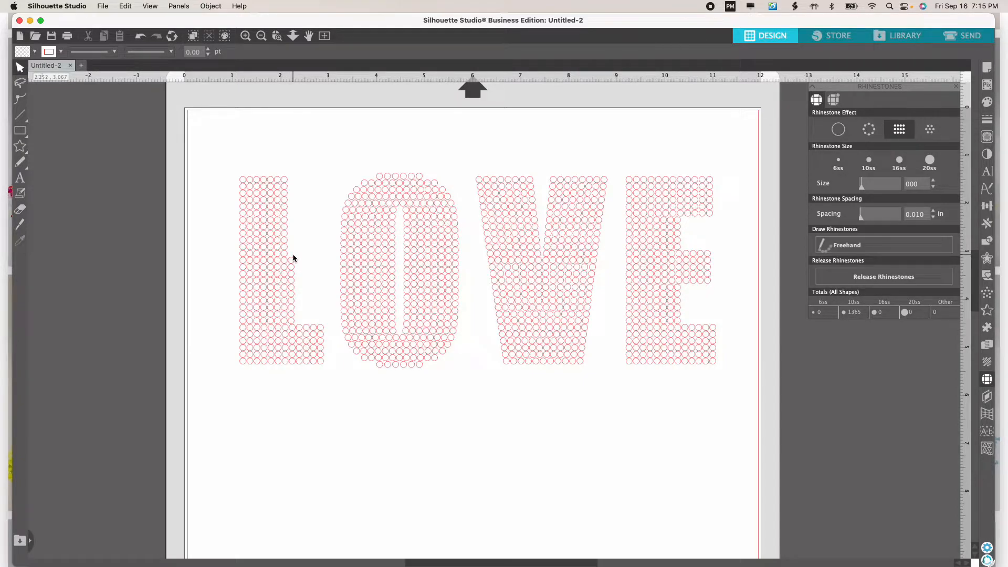
left_click(293, 260)
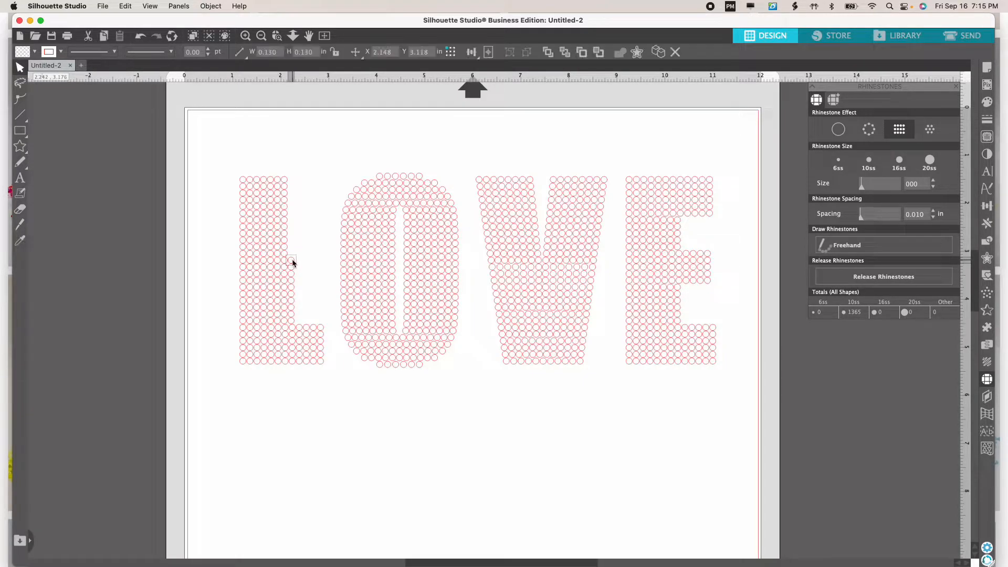
key("Delete")
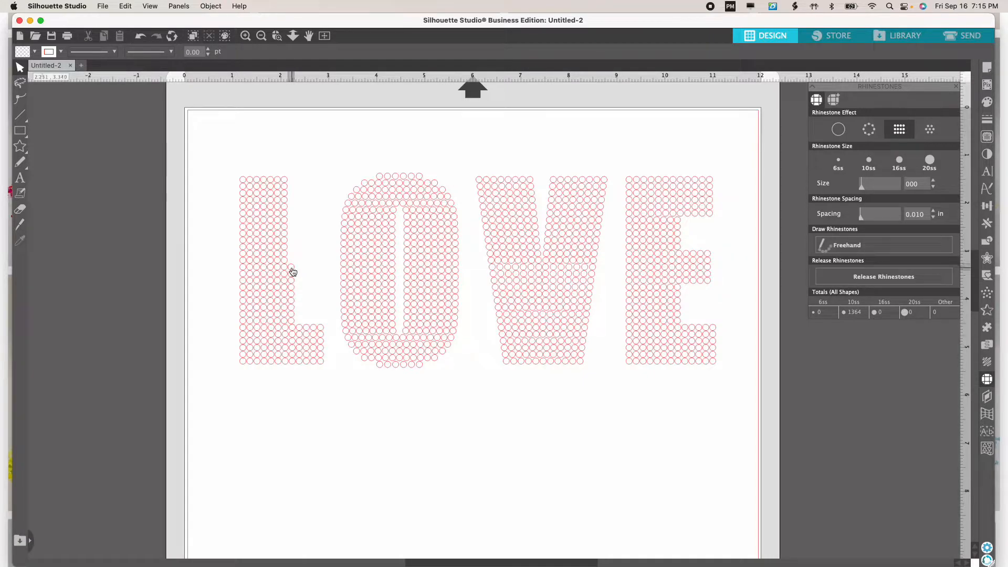
left_click(292, 268)
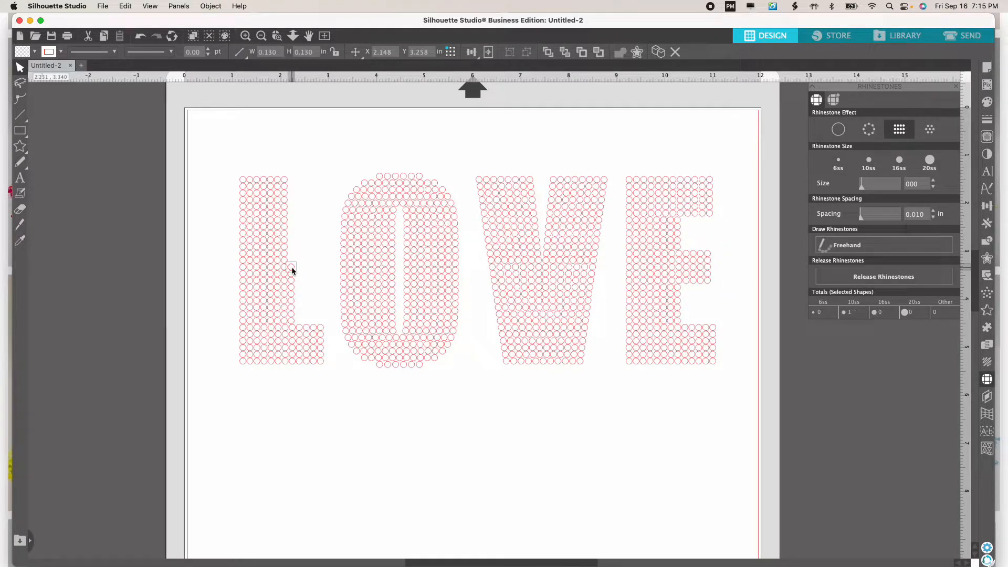
key("Delete")
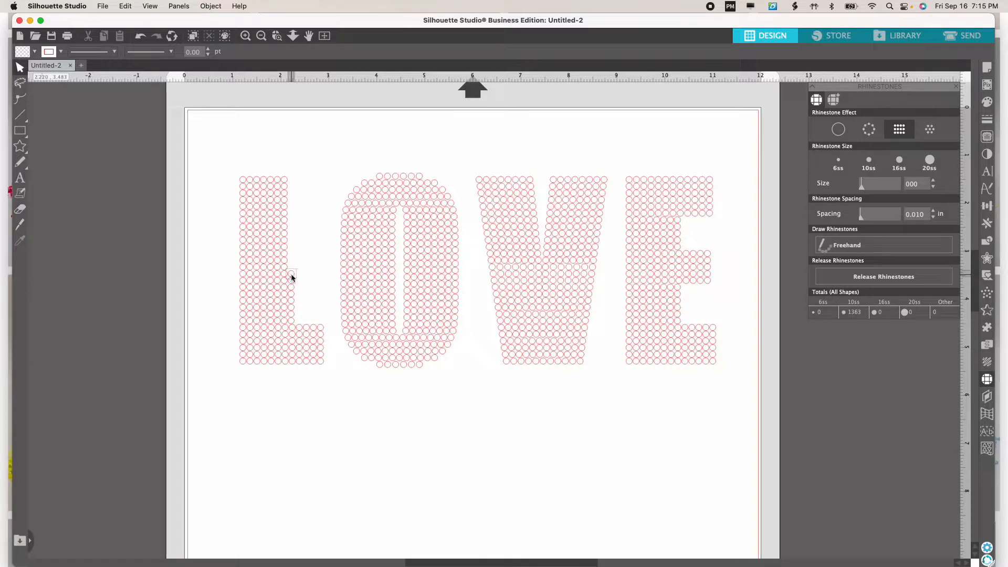
left_click(292, 277)
key("Delete")
left_click(292, 280)
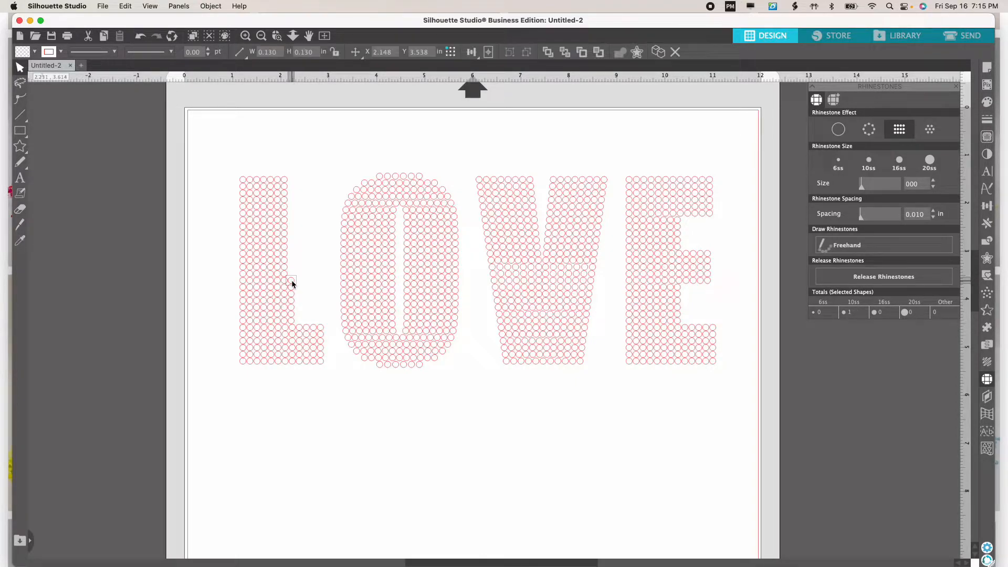
key("Delete")
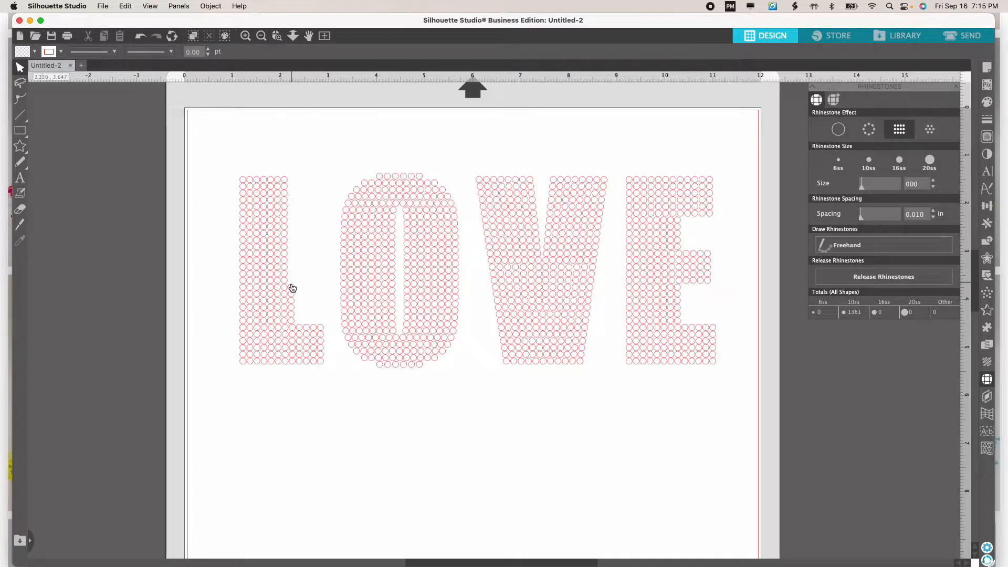
left_click(291, 286)
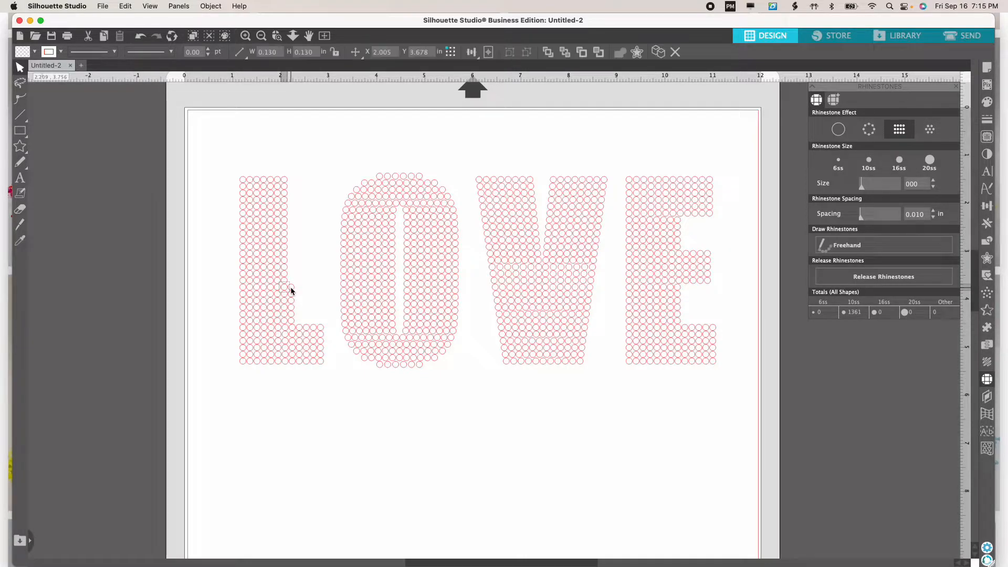
key("Delete")
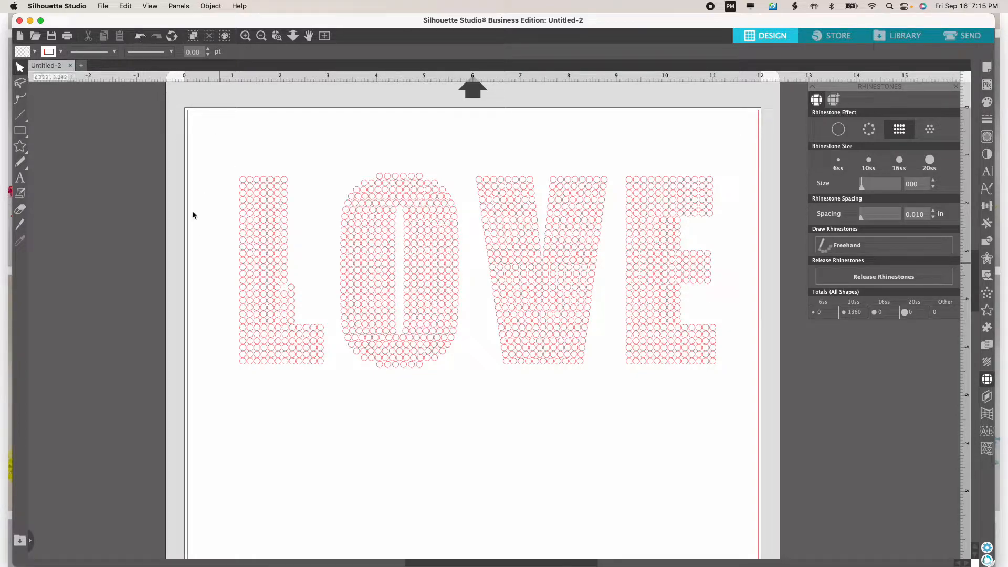
left_click(141, 36)
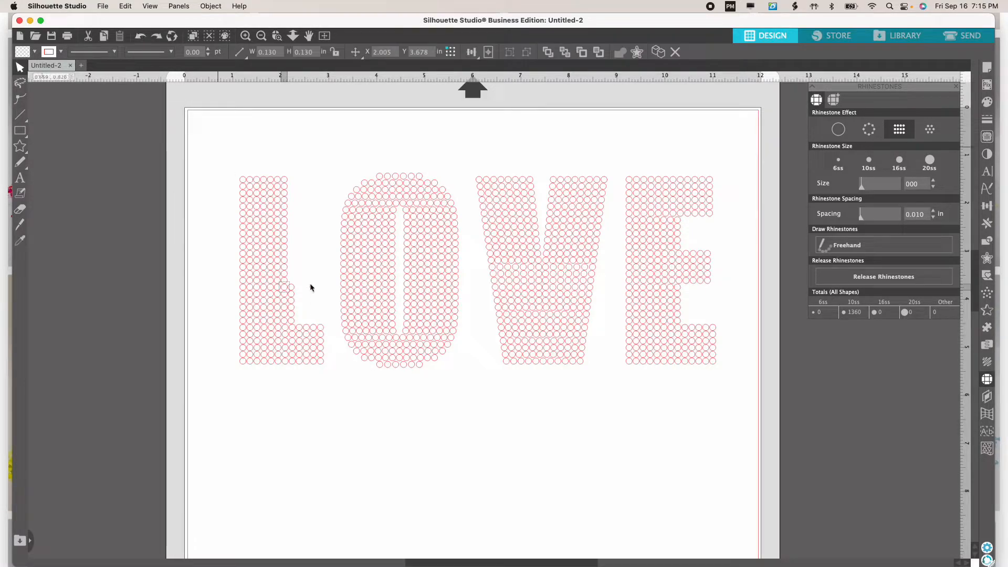
Step: Delete the remaining rhinestones in the rightmost column of the L's stem one by one, from about Y 3.68 in down to the foot
left_click_drag(286, 288, 294, 288)
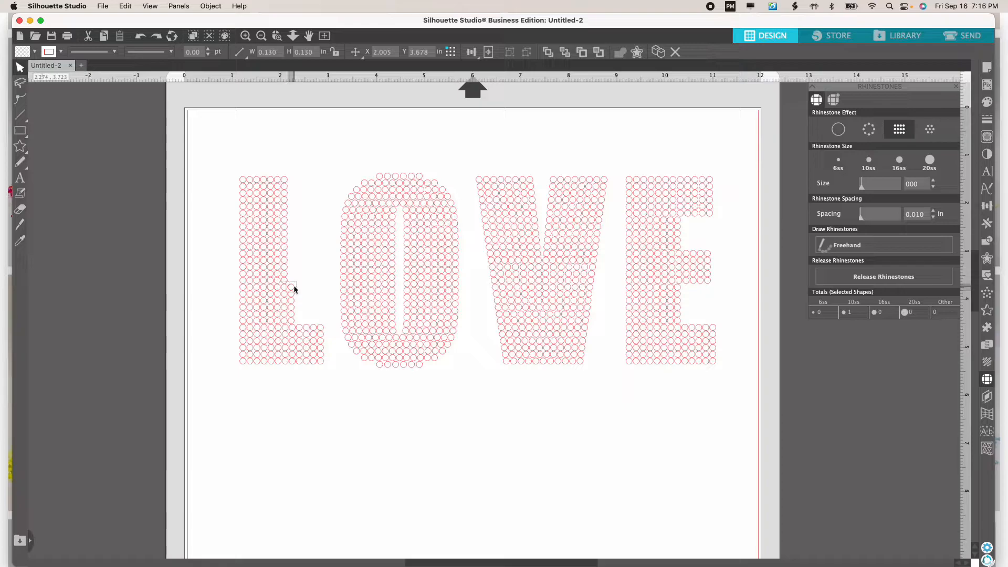
left_click(294, 285)
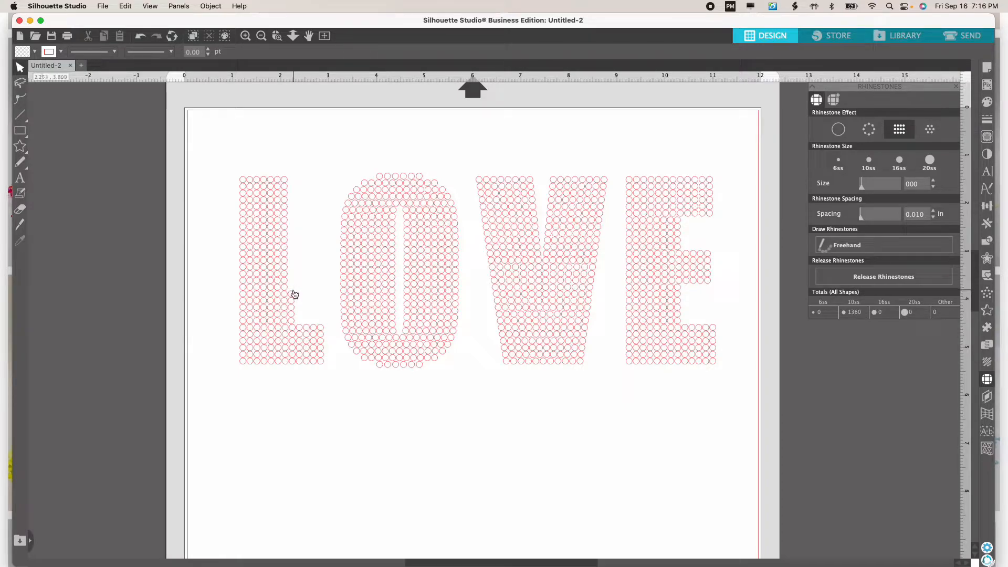
left_click(293, 296)
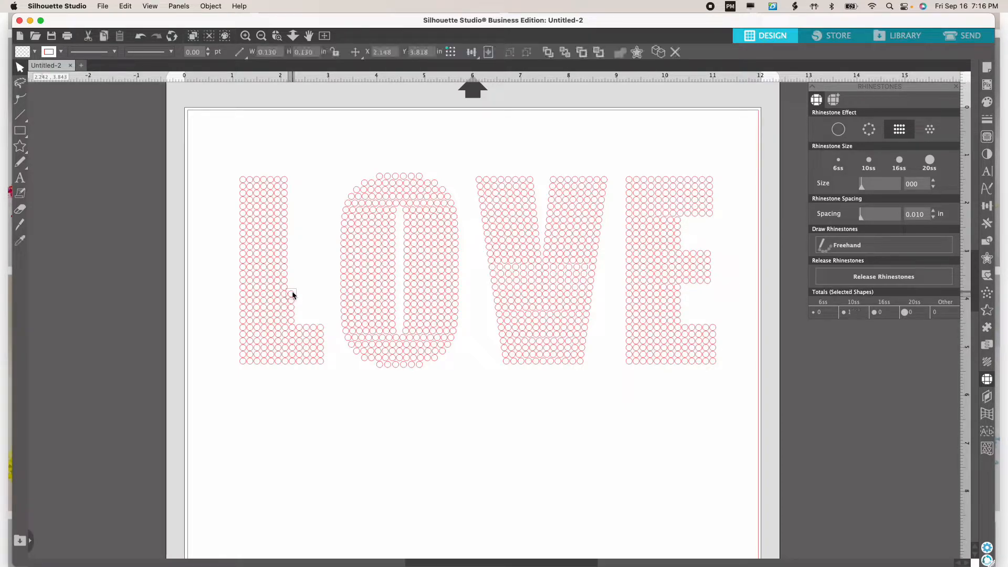
key("Delete")
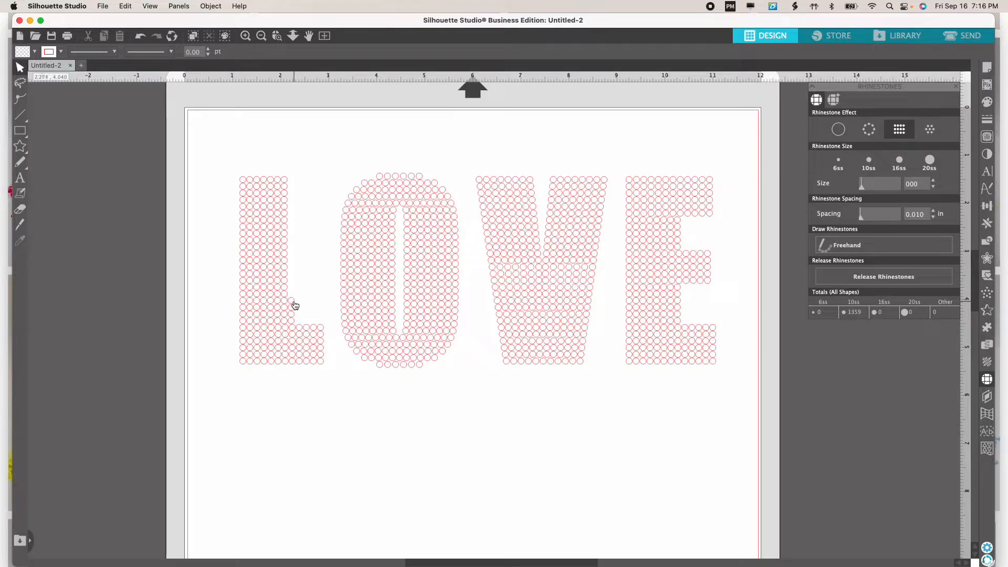
left_click(294, 304)
key("Delete")
left_click(293, 307)
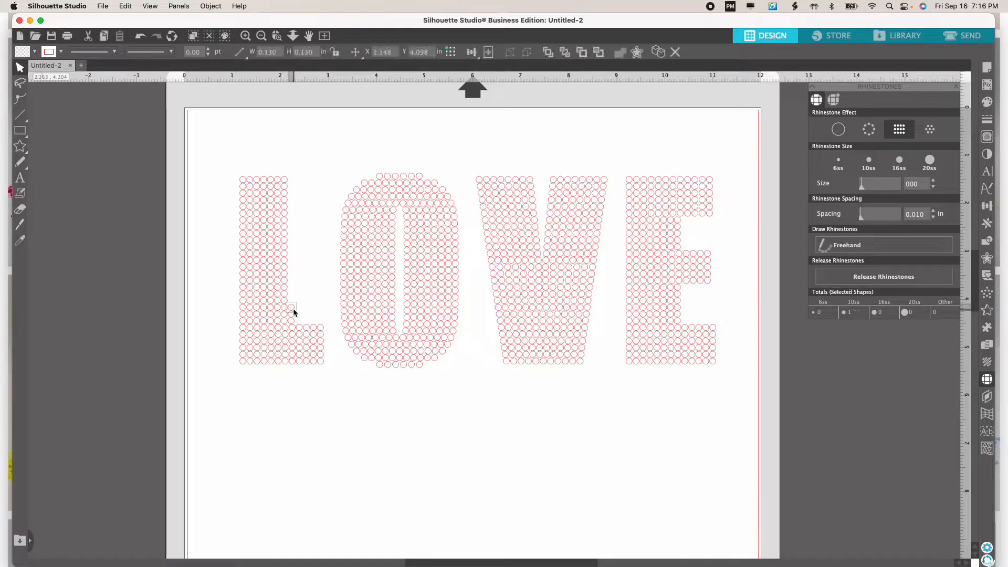
key("Delete")
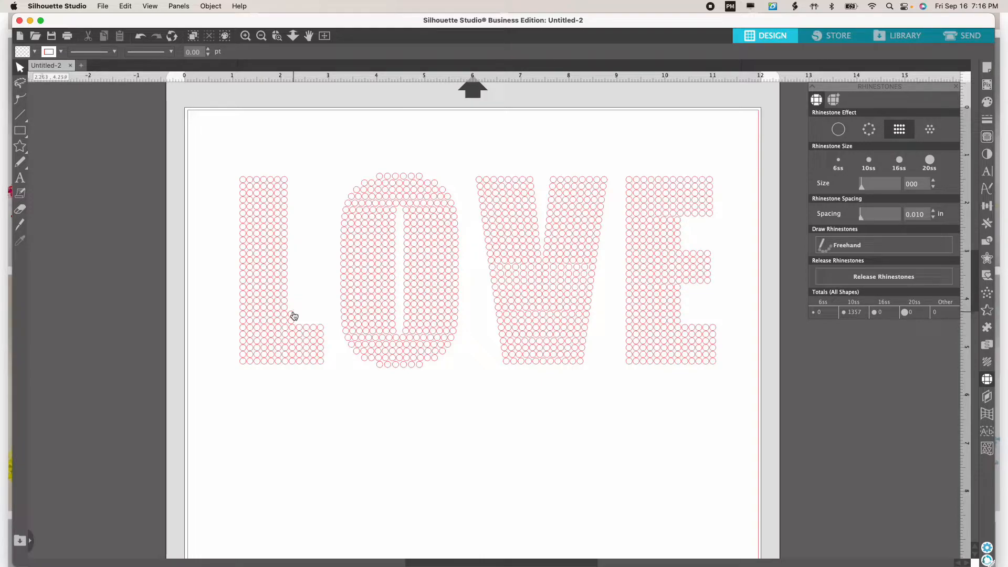
left_click(292, 312)
key("Delete")
left_click(292, 324)
key("Delete")
Step: Delete the outermost column of rhinestones on the E's stem between its top and middle arms, at X 10.192 in
left_click(676, 222)
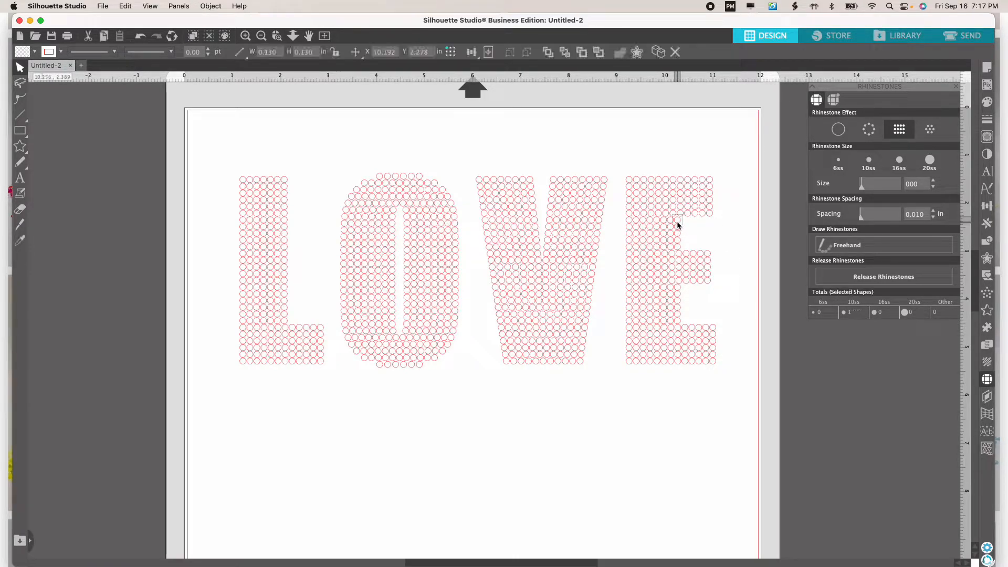
key("Delete")
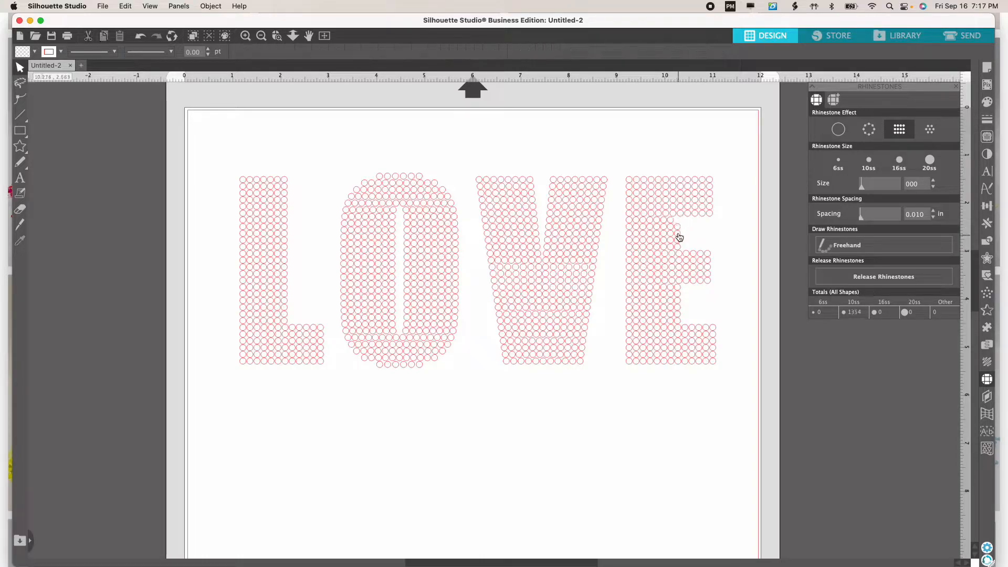
left_click(678, 234)
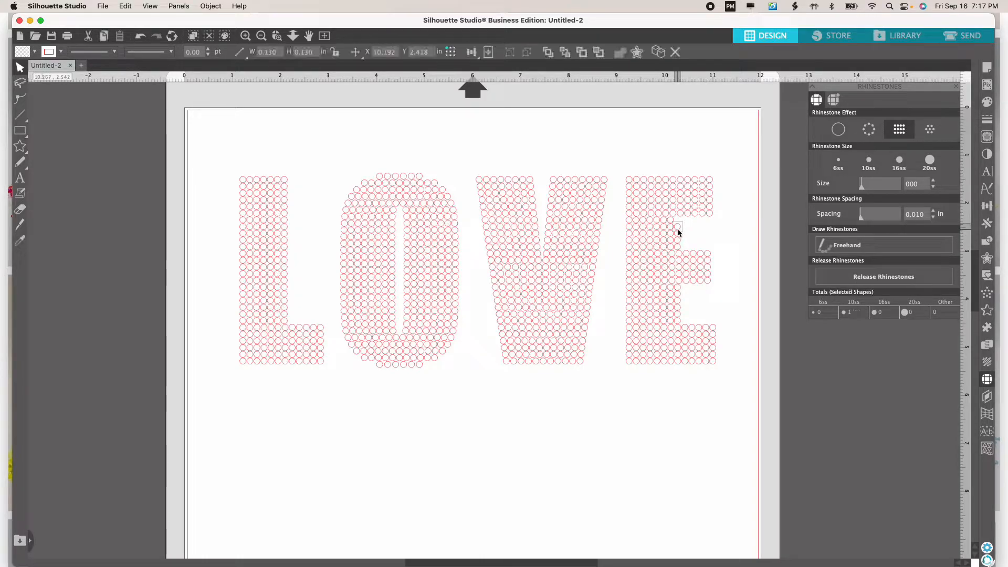
key("Delete")
left_click(678, 242)
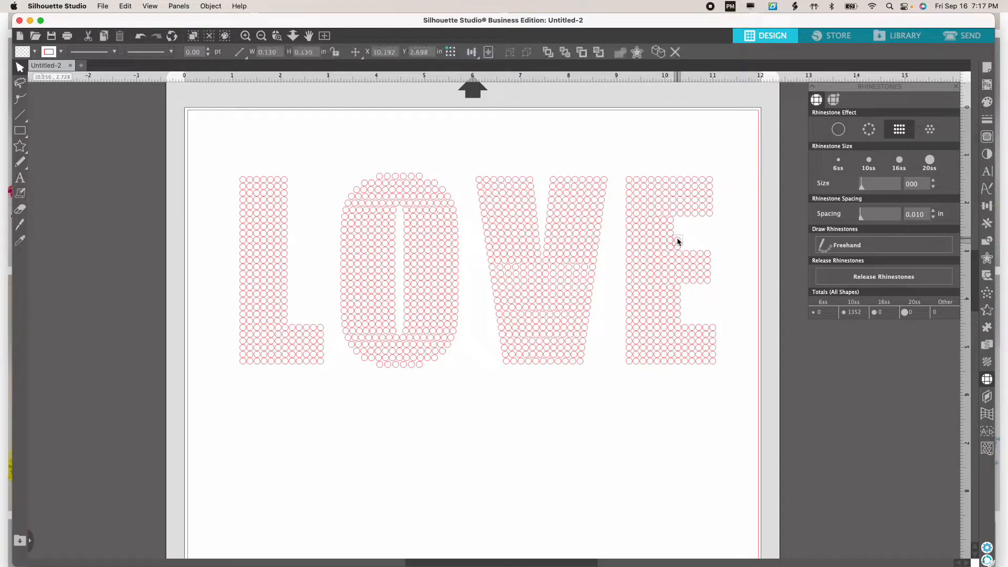
left_click(677, 247)
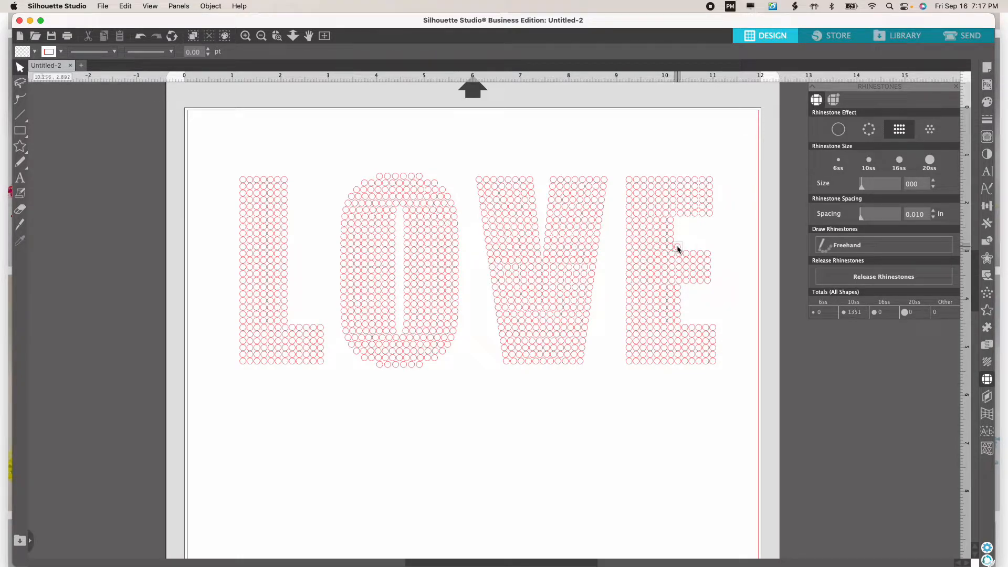
key("Delete")
key("Delete")
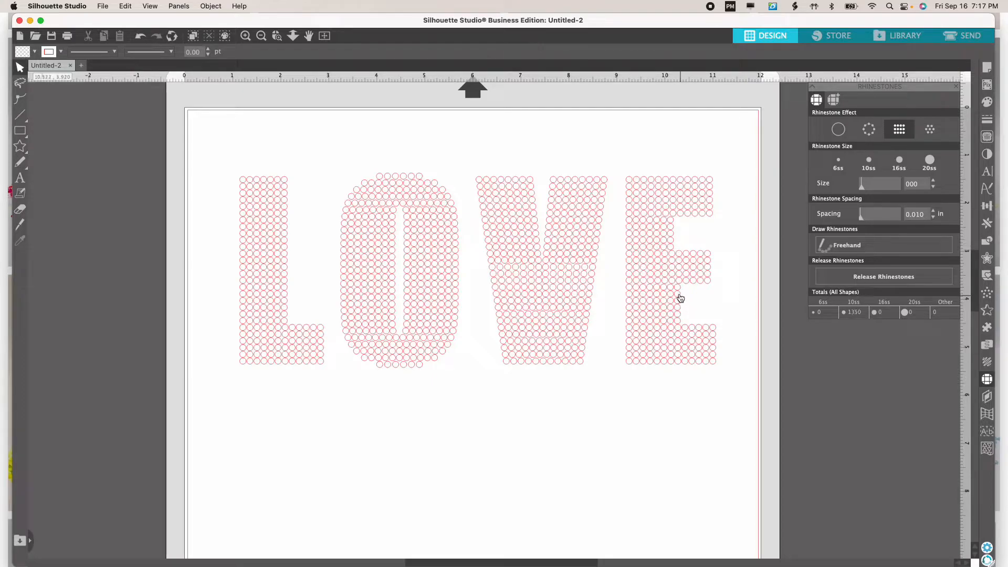
Step: Delete the outermost column of rhinestones on the E's stem between its middle and bottom arms, at X 10.192 in
left_click(678, 293)
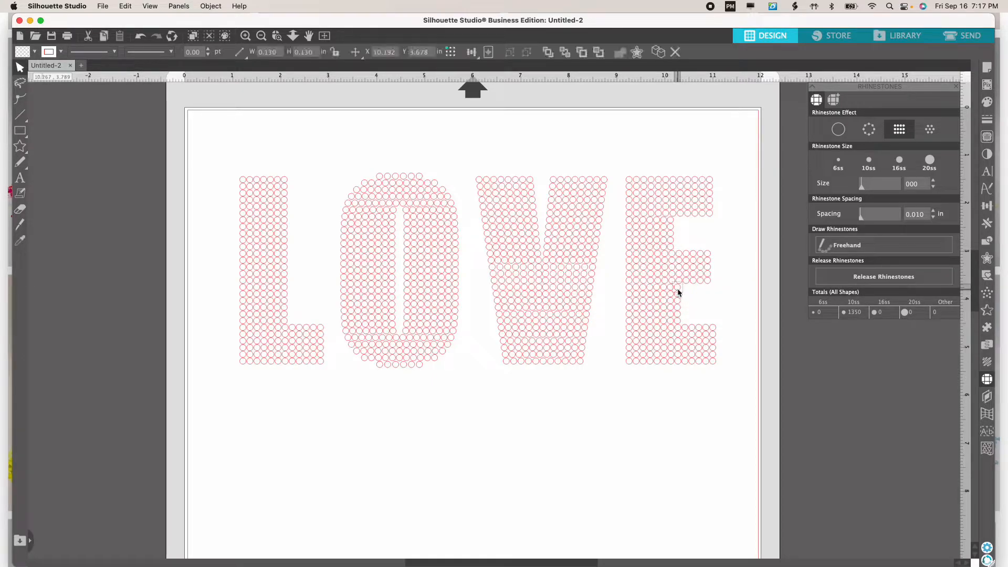
key("Delete")
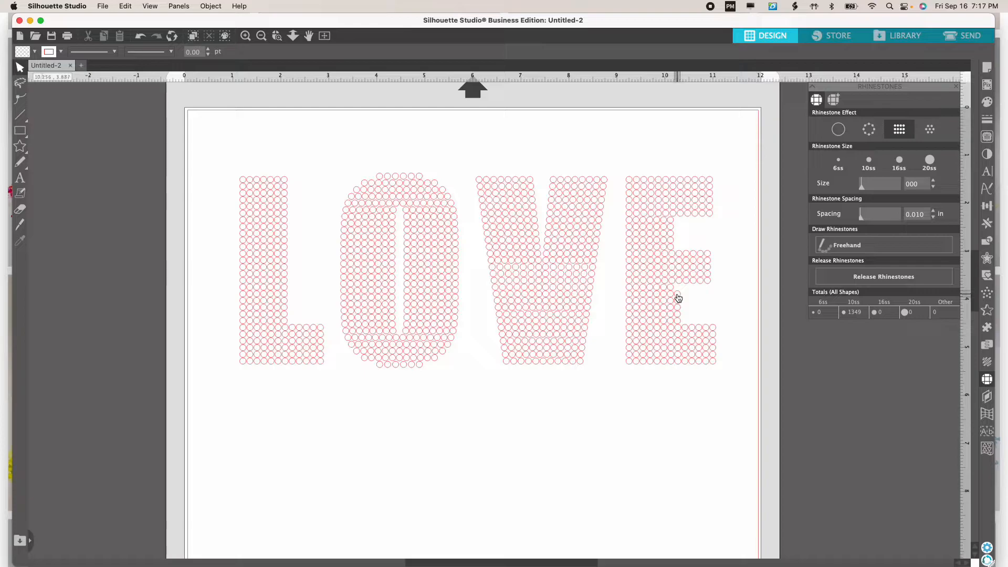
left_click(677, 293)
key("Delete")
left_click(677, 302)
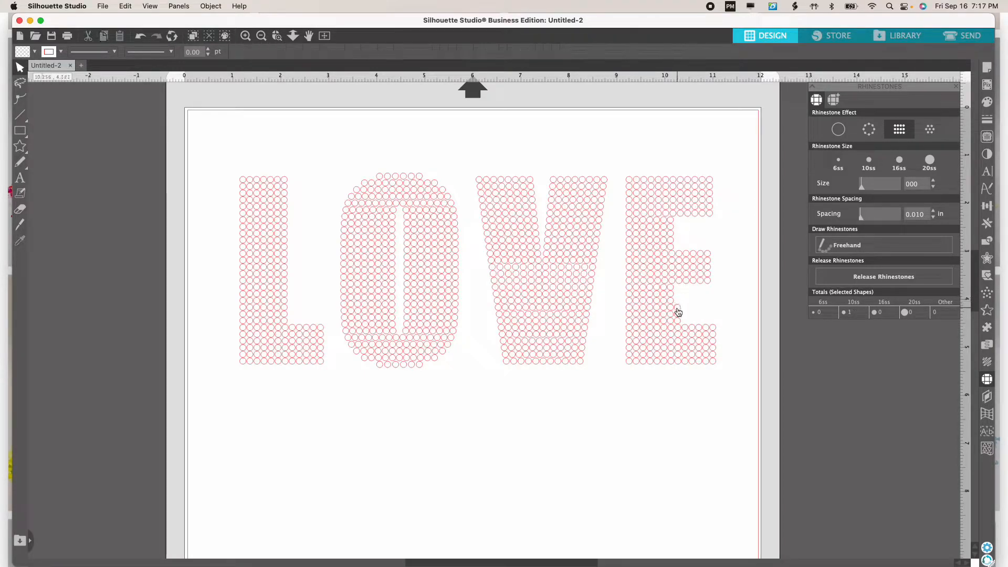
key("Delete")
left_click(680, 319)
key("Delete")
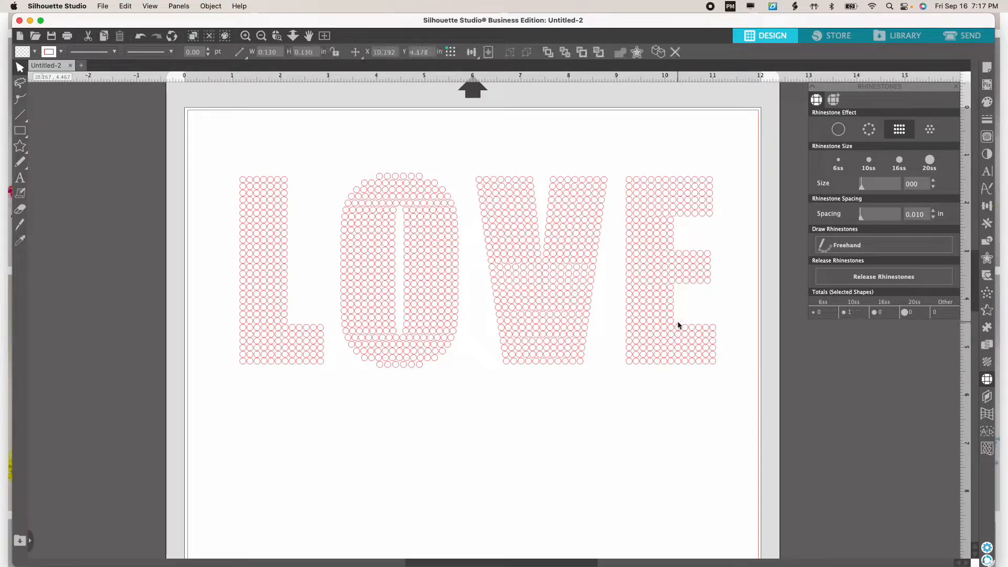
key("Delete")
Step: Delete the next column of rhinestones inward on the E's stem, at X 10.049 in, between the middle and bottom arms
left_click(671, 319)
key("Delete")
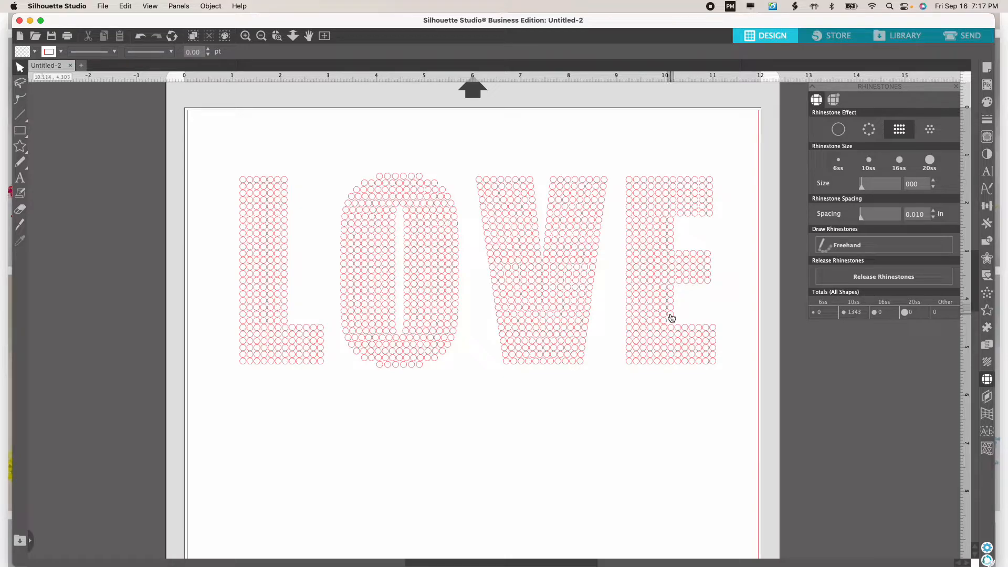
left_click(671, 317)
key("Delete")
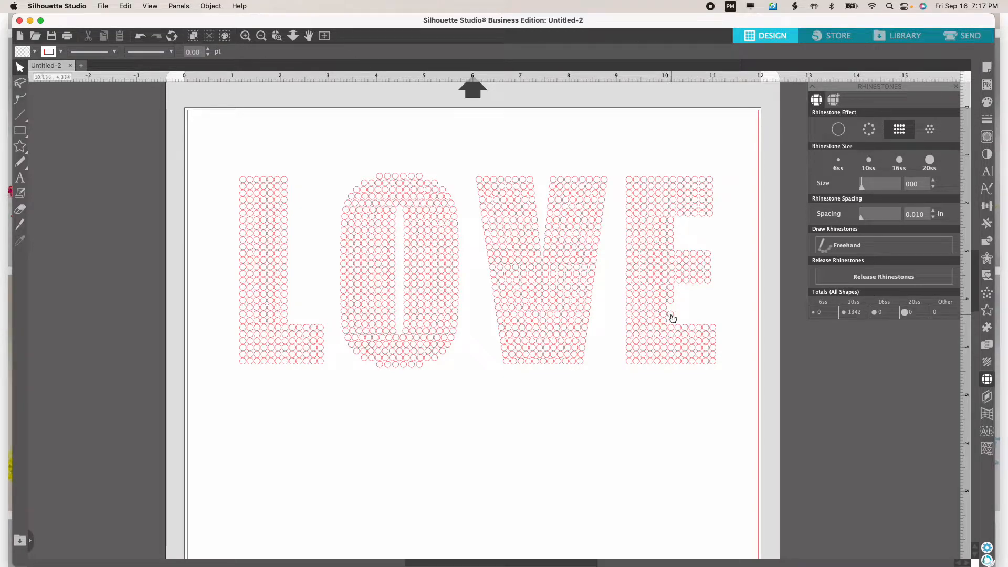
left_click(671, 315)
key("Delete")
left_click(669, 301)
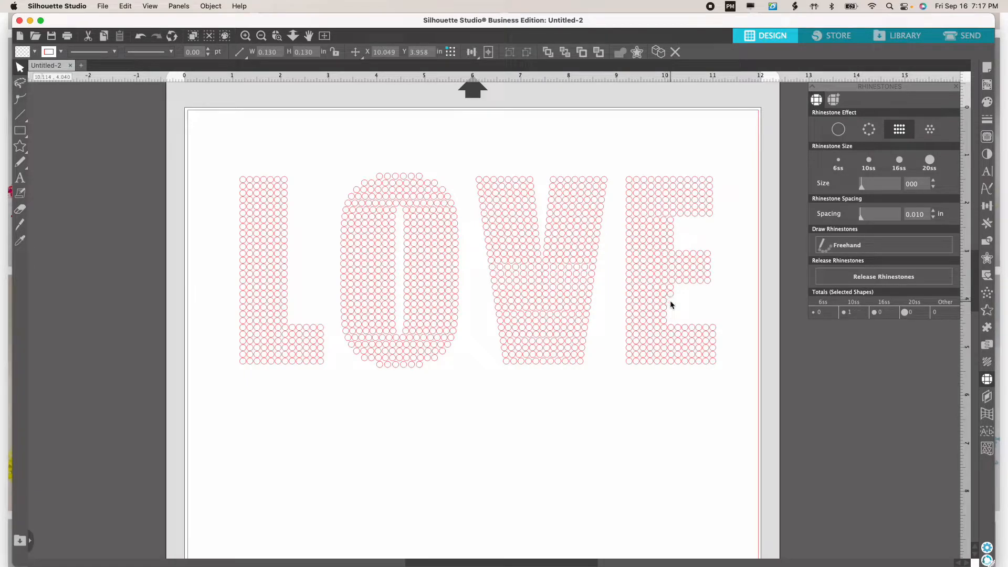
key("Delete")
left_click(671, 294)
key("Delete")
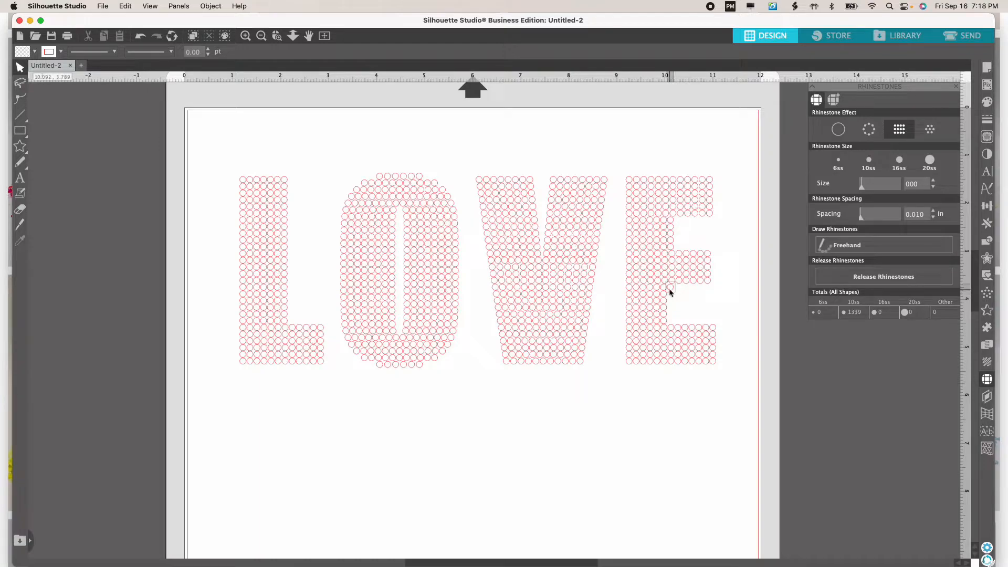
left_click(669, 289)
key("Delete")
Step: Delete the matching column of rhinestones at X 10.049 in on the E's stem between the top and middle arms
left_click(672, 249)
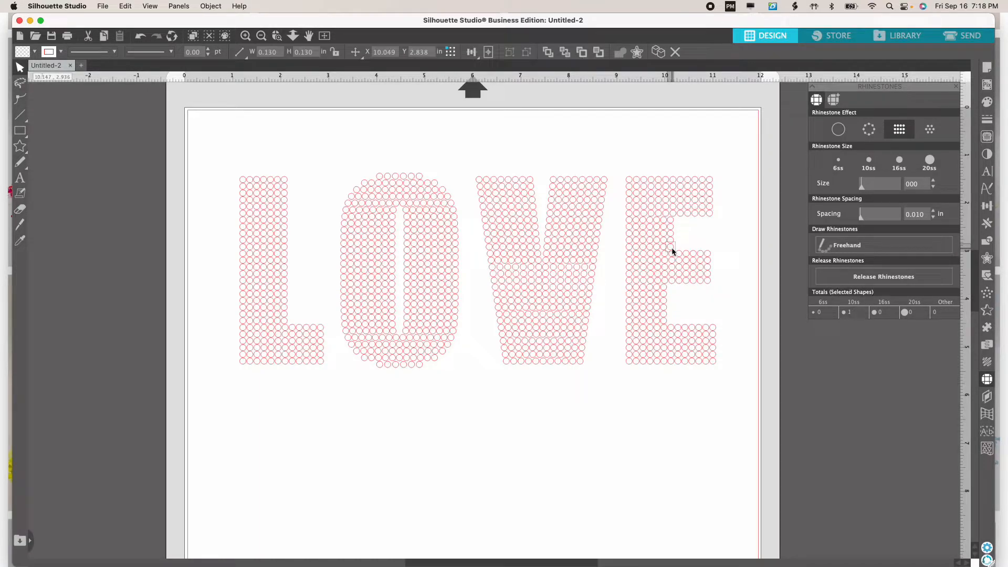
key("Delete")
left_click(671, 243)
key("Delete")
left_click(671, 234)
key("Delete")
left_click(672, 229)
key("Delete")
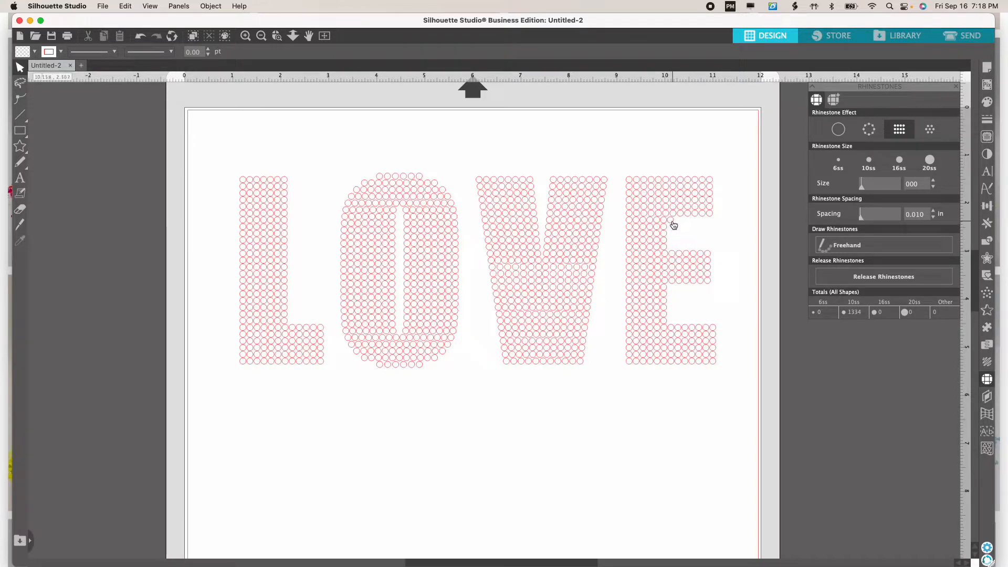
left_click(672, 222)
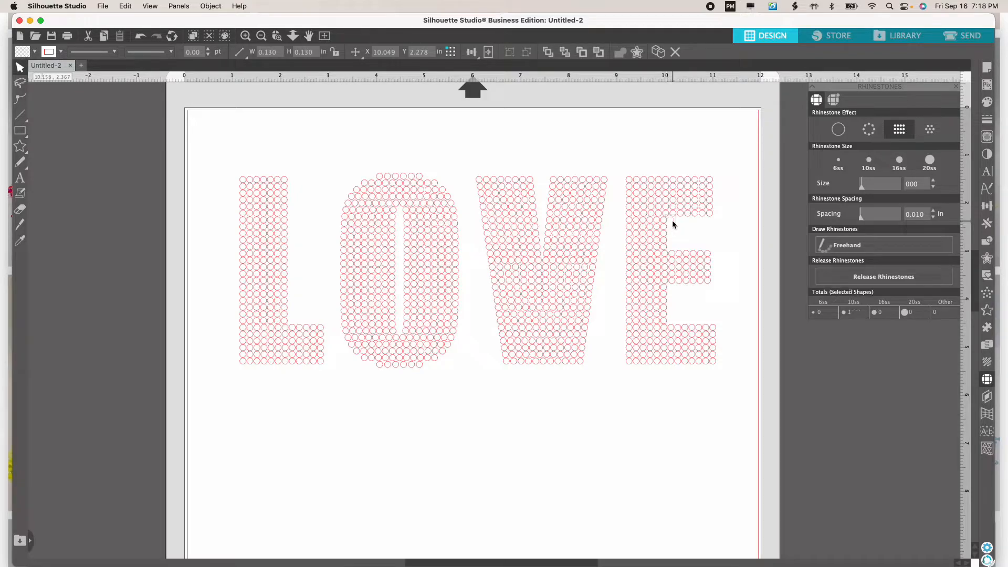
key("Delete")
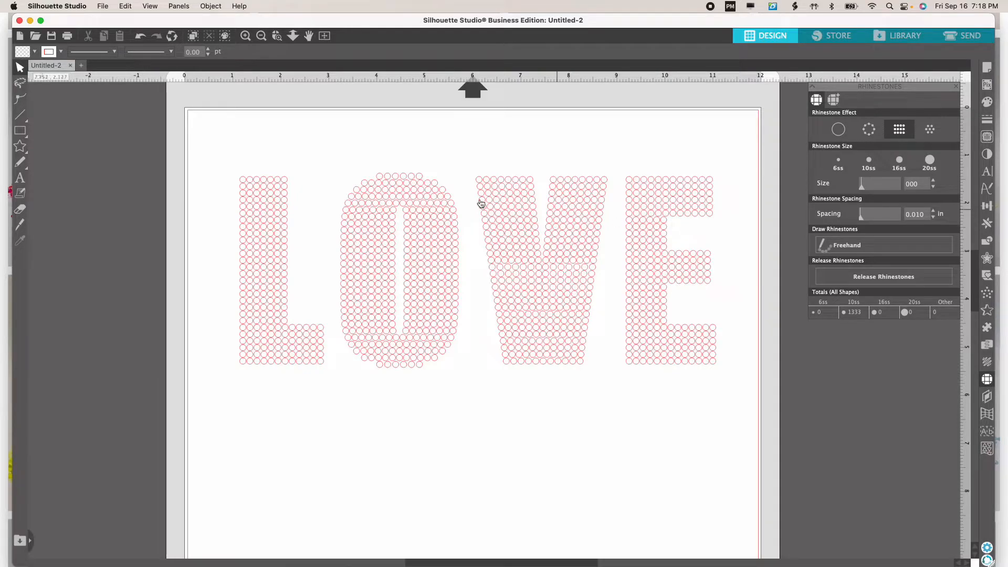
Step: Duplicate the last rhinestone in the O's top row and place the copy at the row's right end, at about X 4.99, Y 1.37 in
right_click(420, 177)
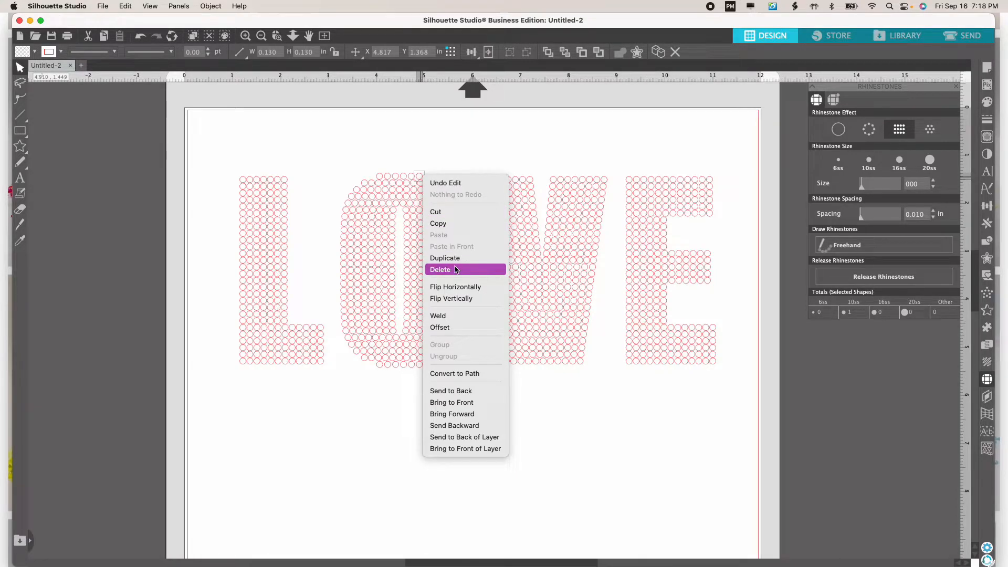
left_click(444, 258)
left_click_drag(423, 180, 426, 177)
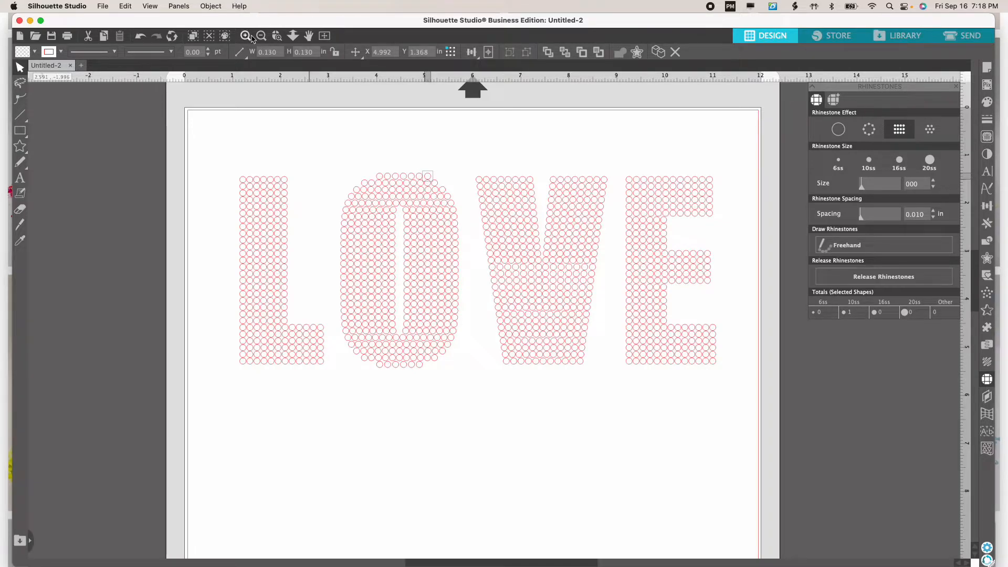
Step: Duplicate the first rhinestone in the O's top row and place the copy at the row's left end, level with the others
scroll(483, 312, "up", 2)
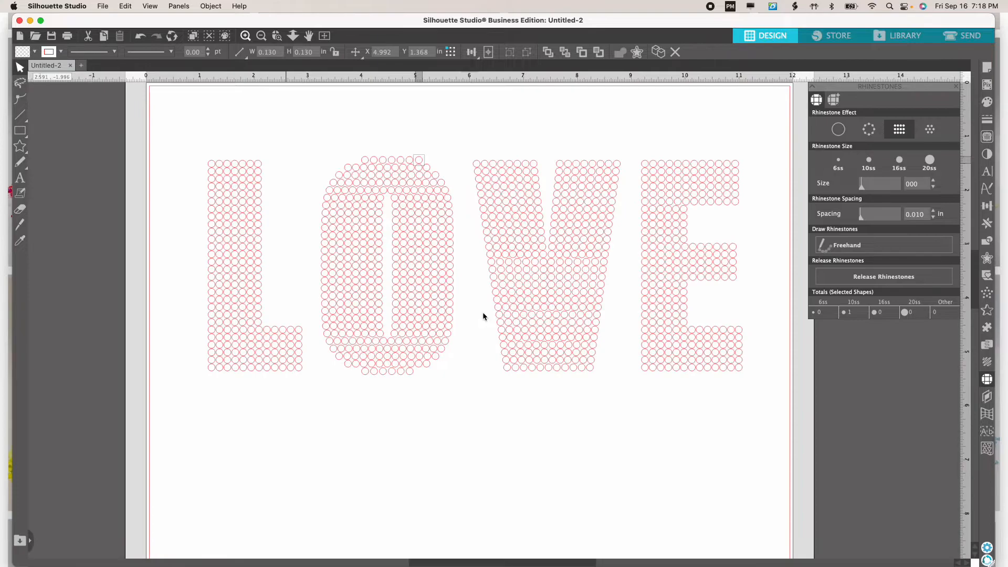
scroll(483, 312, "up", 1)
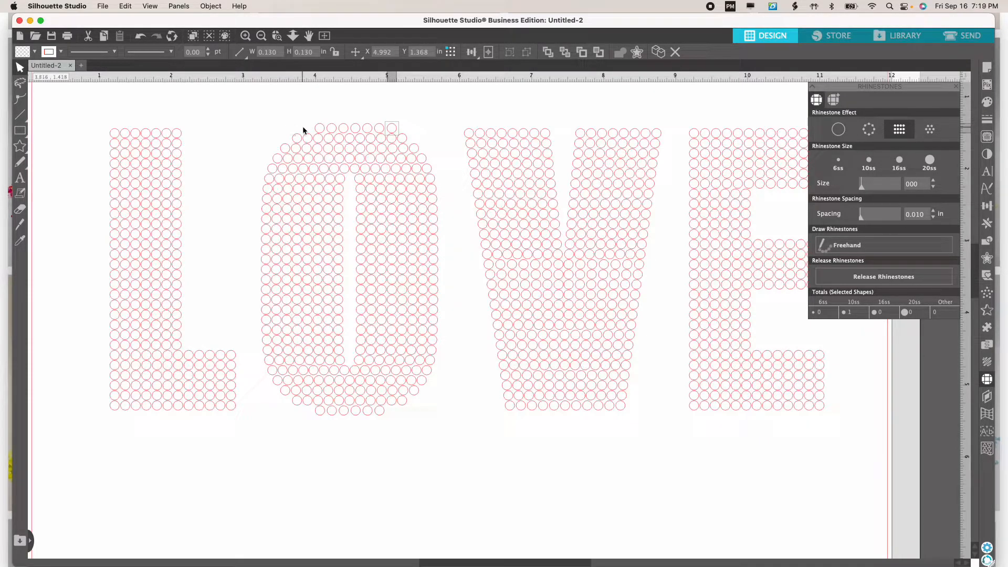
left_click(320, 130)
right_click(319, 127)
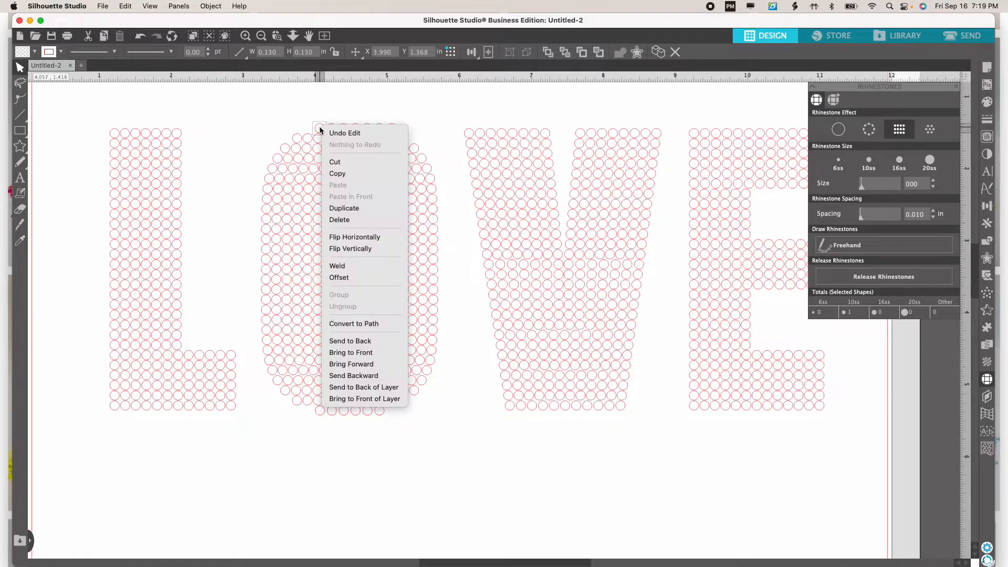
left_click(351, 209)
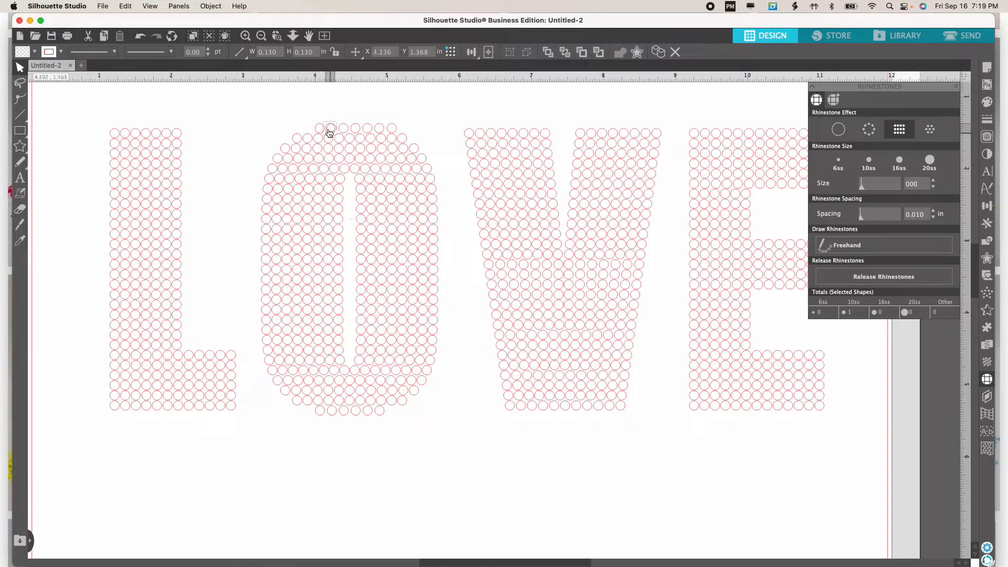
left_click_drag(323, 127, 305, 129)
Step: Duplicate the last rhinestone in the O's bottom row and place the copy at the row's right end, at about X 4.98, Y 5.29 in
left_click(380, 411)
right_click(381, 412)
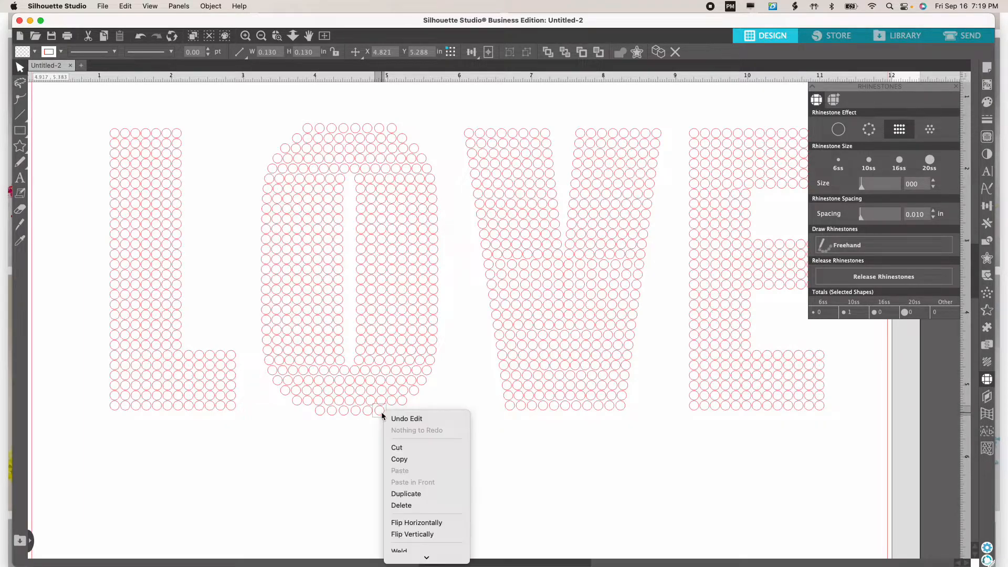
left_click(407, 493)
left_click_drag(378, 418, 391, 416)
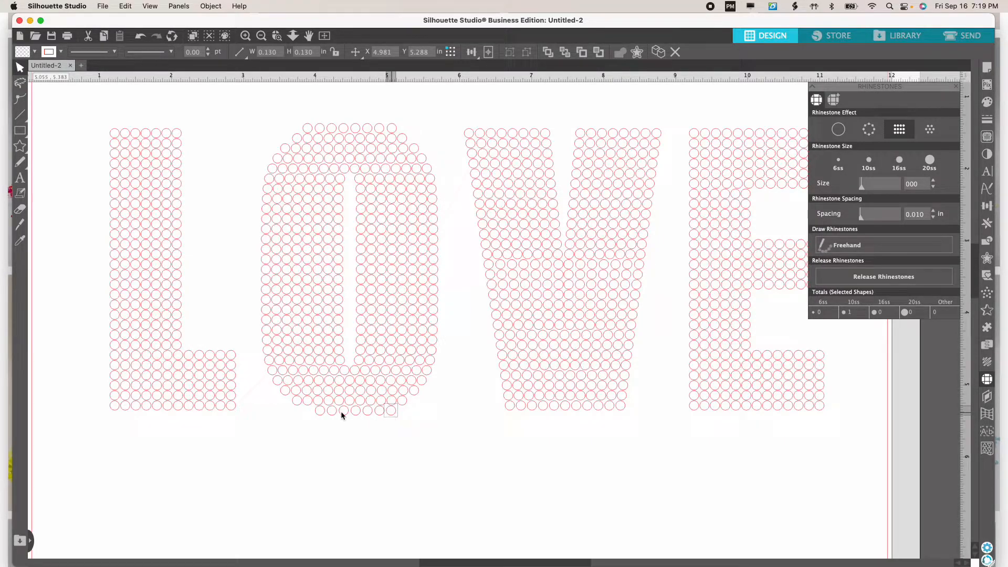
Step: Duplicate the first rhinestone in the O's bottom row and align the copy at the row's left end, at about X 3.82, Y 5.29 in
left_click(320, 413)
right_click(319, 414)
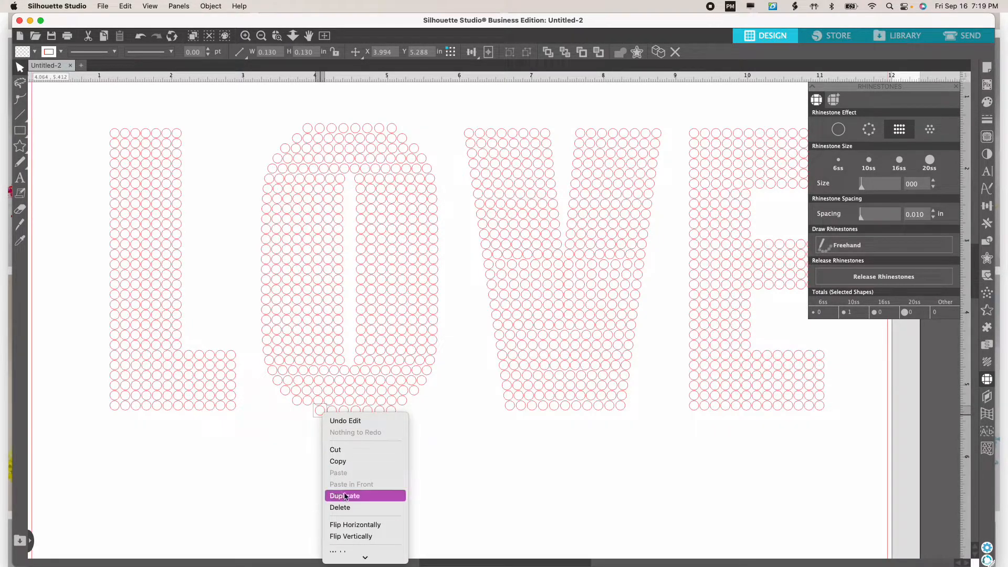
left_click(348, 496)
mouse_move(321, 413)
left_mouse_down()
mouse_move(340, 416)
mouse_move(306, 415)
left_mouse_up()
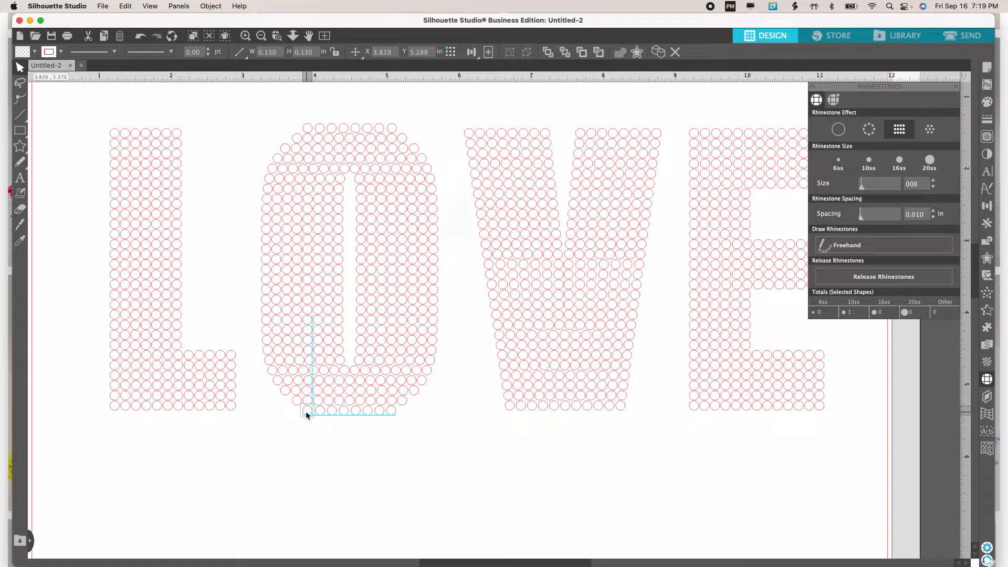
left_click_drag(305, 411, 308, 411)
left_click(337, 460)
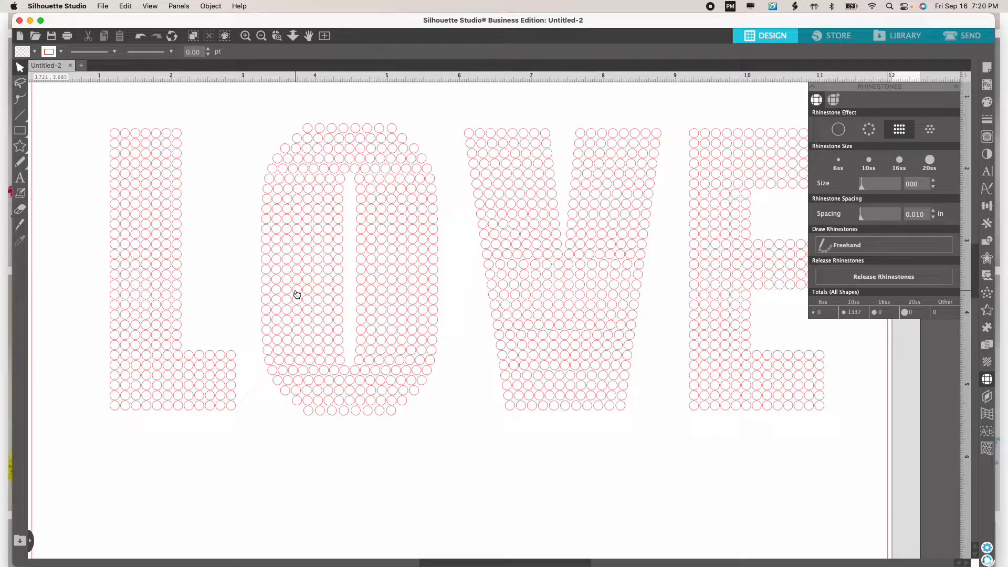
Step: Delete the top rhinestone bordering the O's opening on its left, and the entire column of rhinestones bordering the opening on its right
left_click(340, 181)
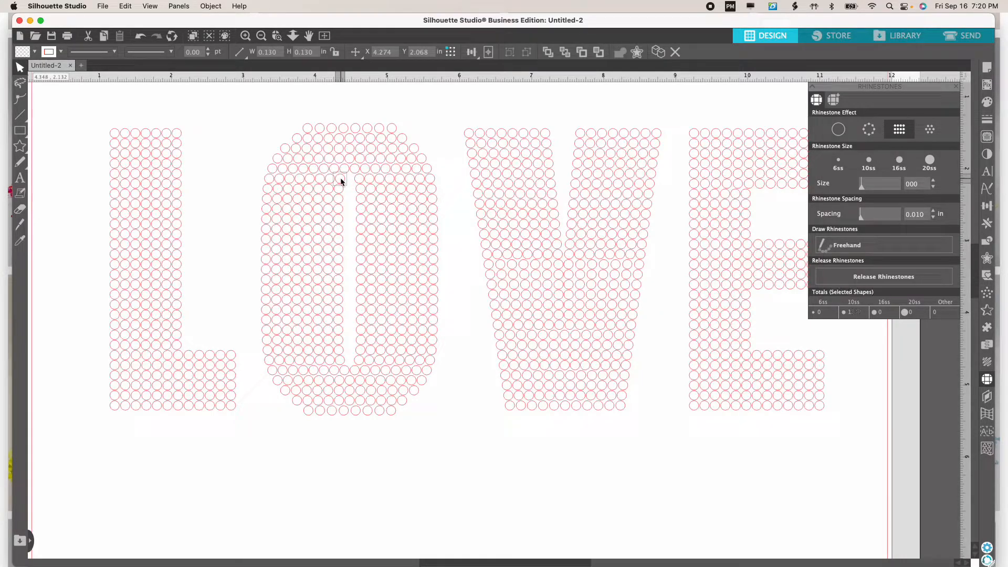
key("Delete")
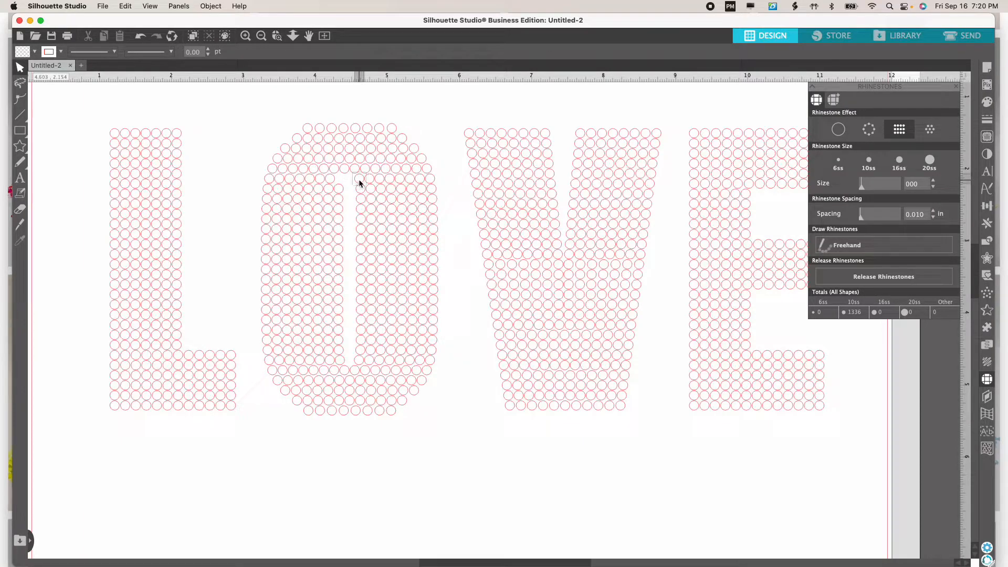
key("Delete")
left_click(359, 189)
key("Delete")
left_click(362, 210)
key("Delete")
left_click(361, 220)
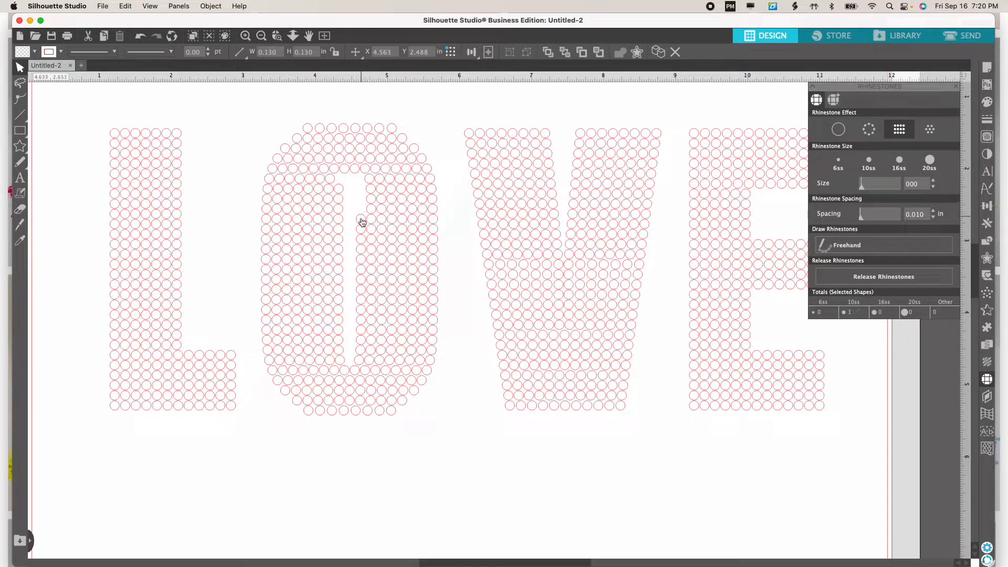
key("Delete")
left_click(360, 218)
key("Delete")
left_click(361, 229)
key("Delete")
left_click(359, 241)
key("Delete")
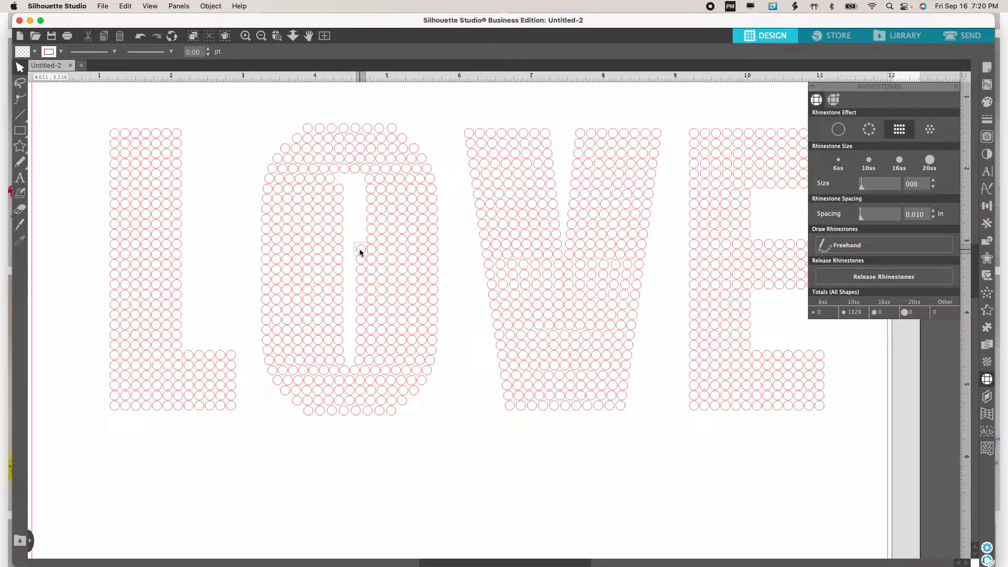
left_click(361, 250)
key("Delete")
left_click(358, 257)
key("Delete")
left_click(360, 271)
key("Delete")
left_click(361, 280)
key("Delete")
left_click(360, 290)
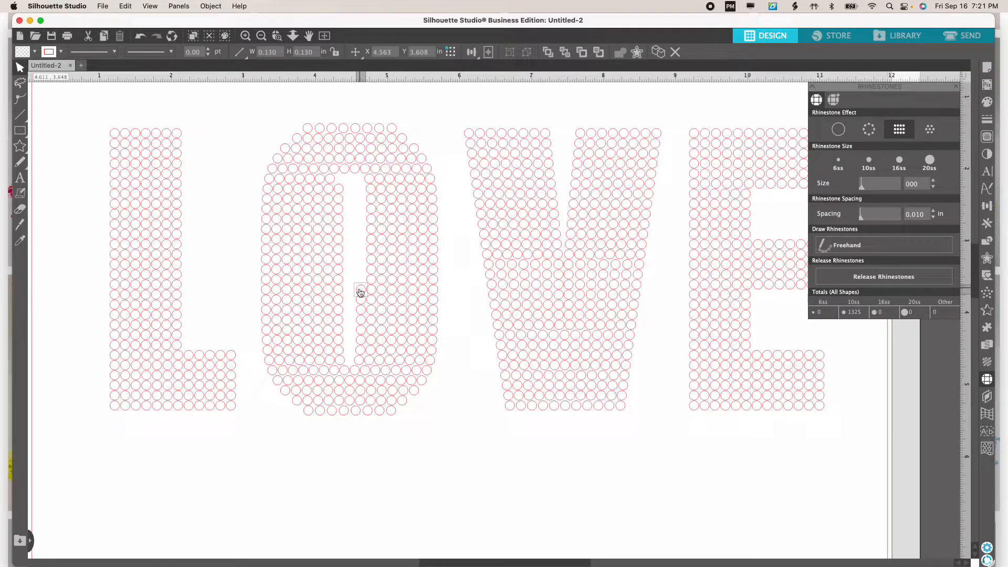
key("Delete")
left_click(361, 300)
key("Delete")
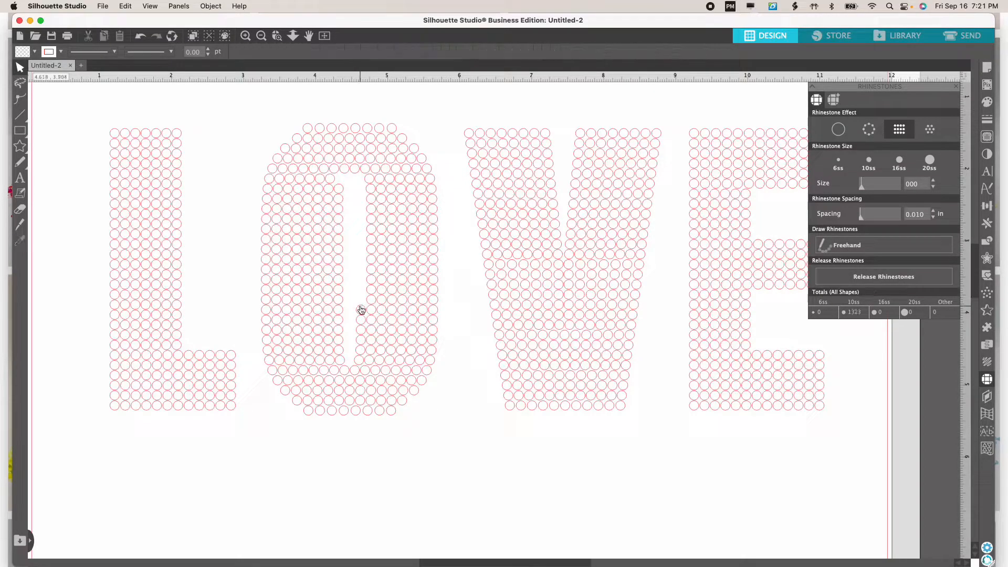
left_click(360, 311)
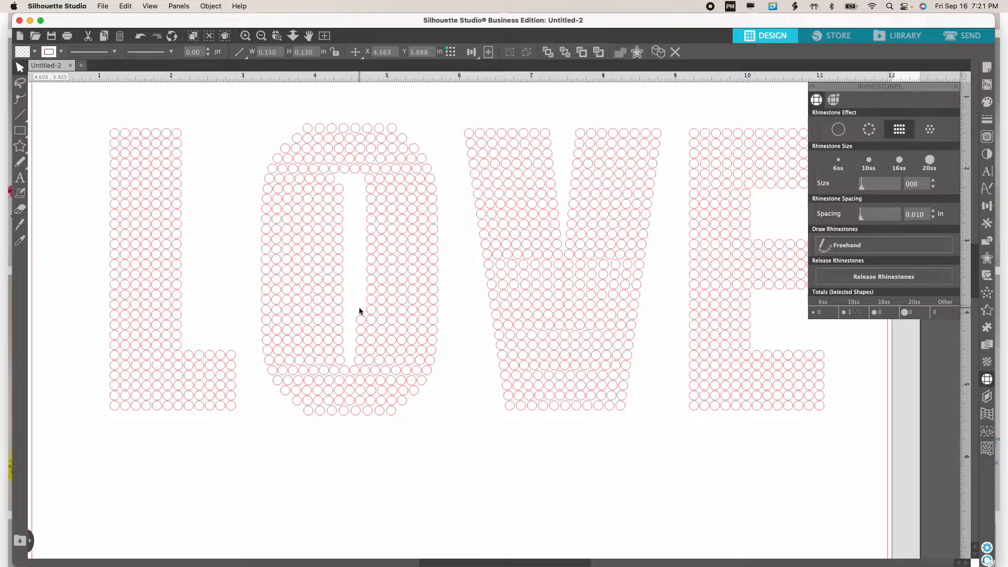
key("Delete")
left_click(360, 320)
key("Delete")
left_click(360, 330)
key("Delete")
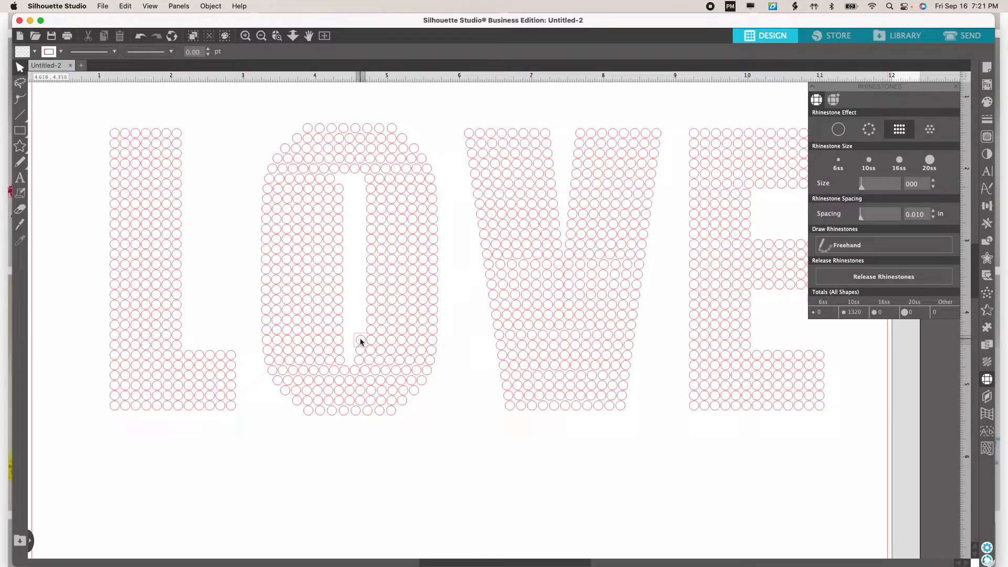
left_click(361, 342)
key("Delete")
left_click(360, 349)
key("Delete")
left_click(360, 360)
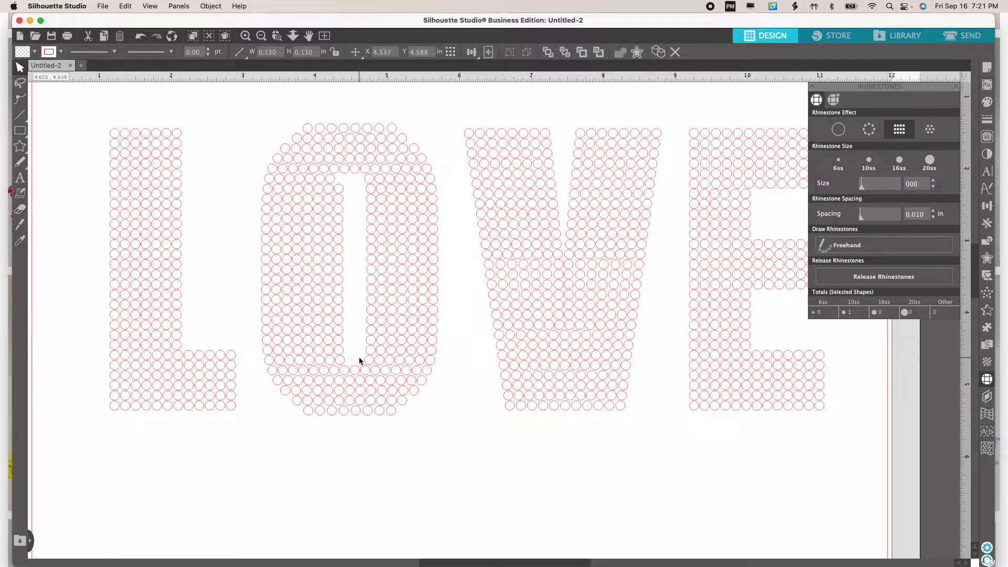
key("Delete")
key("Delete")
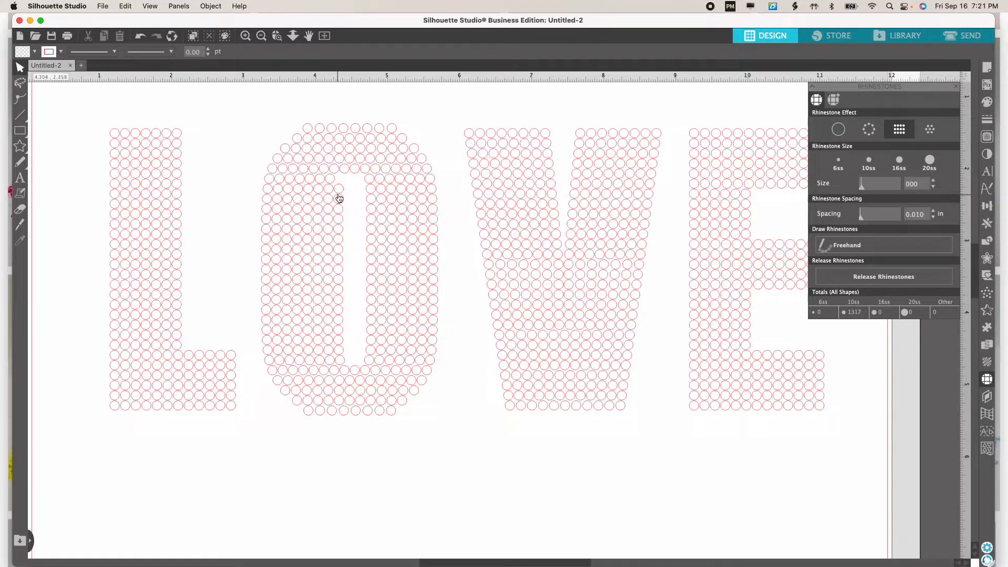
Step: Delete the remaining column of rhinestones bordering the left side of the O's opening, down to the opening's lower edge
left_click(339, 188)
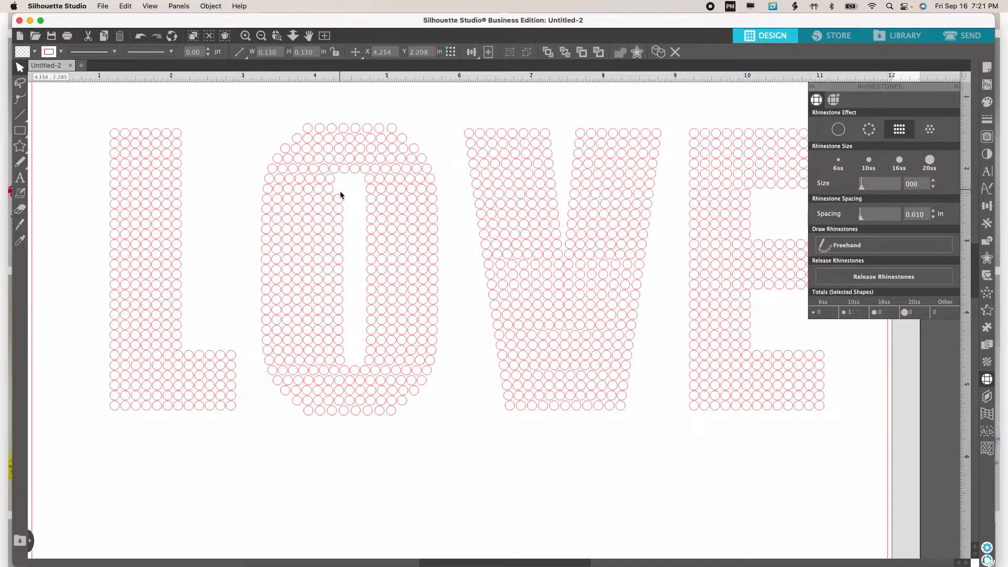
key("Delete")
left_click(339, 198)
key("Delete")
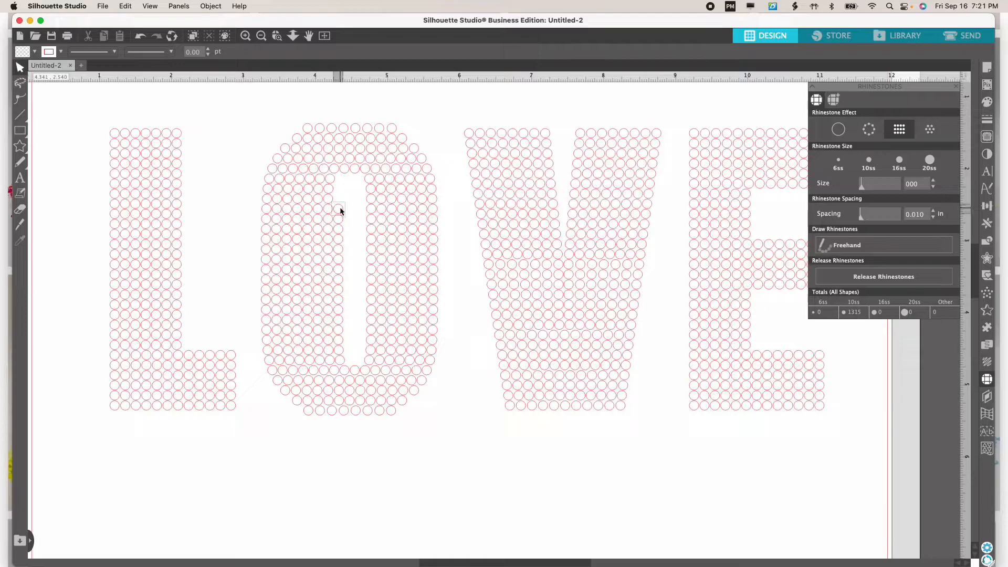
left_click(339, 208)
key("Delete")
left_click(339, 218)
key("Delete")
left_click(339, 234)
key("Delete")
left_click(339, 245)
key("Delete")
left_click(339, 260)
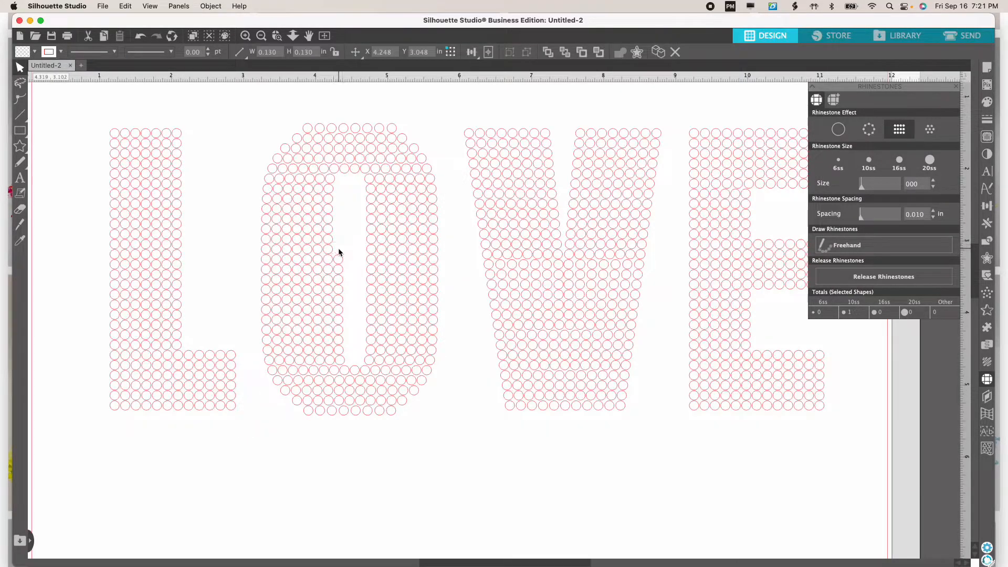
key("Delete")
left_click(339, 260)
key("Delete")
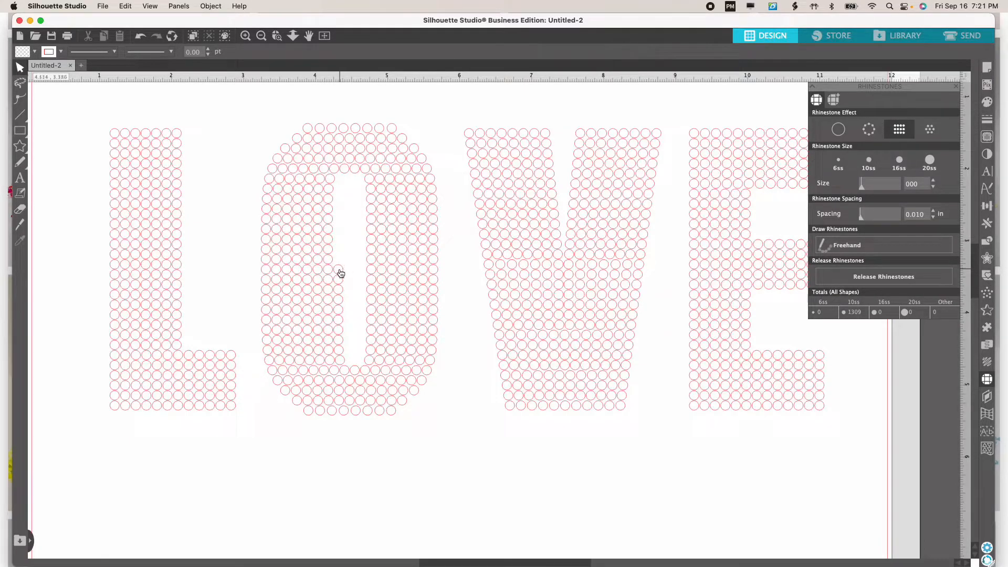
left_click(338, 269)
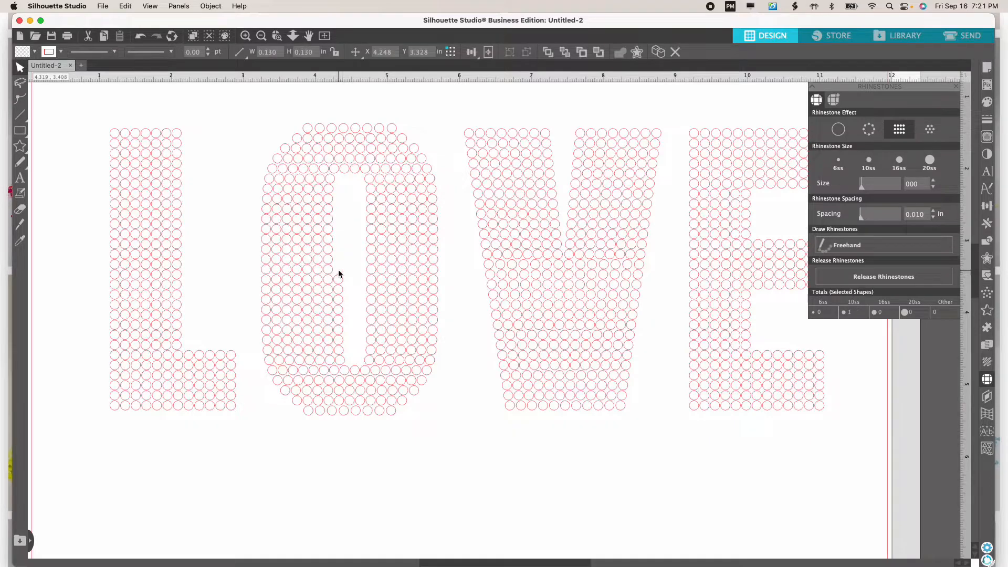
key("Delete")
left_click(338, 281)
key("Delete")
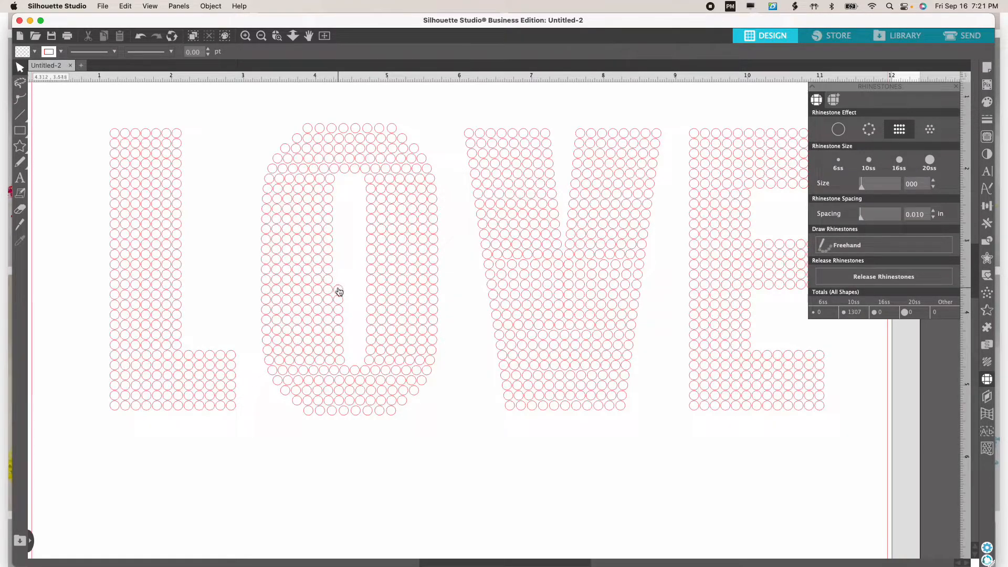
left_click(339, 292)
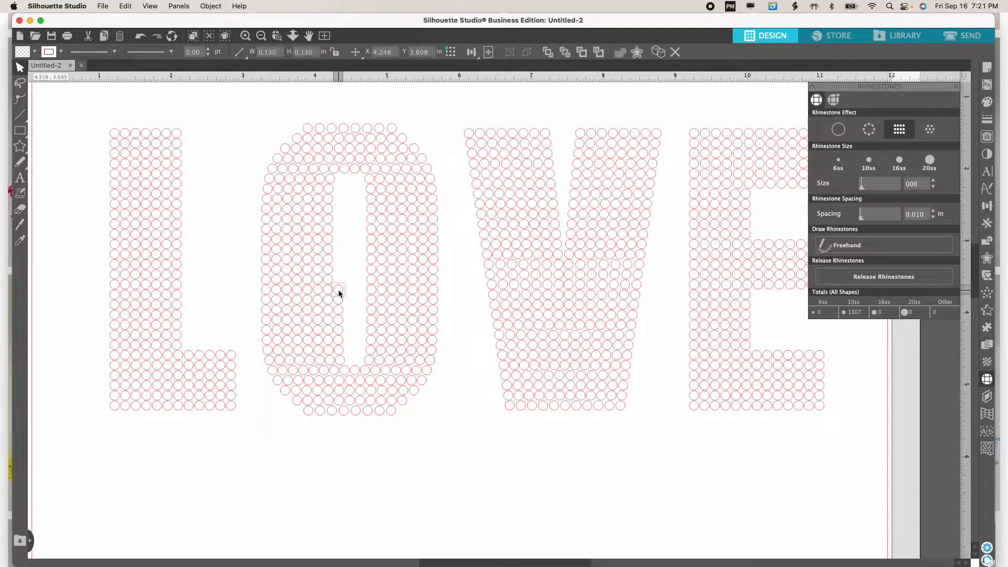
key("Delete")
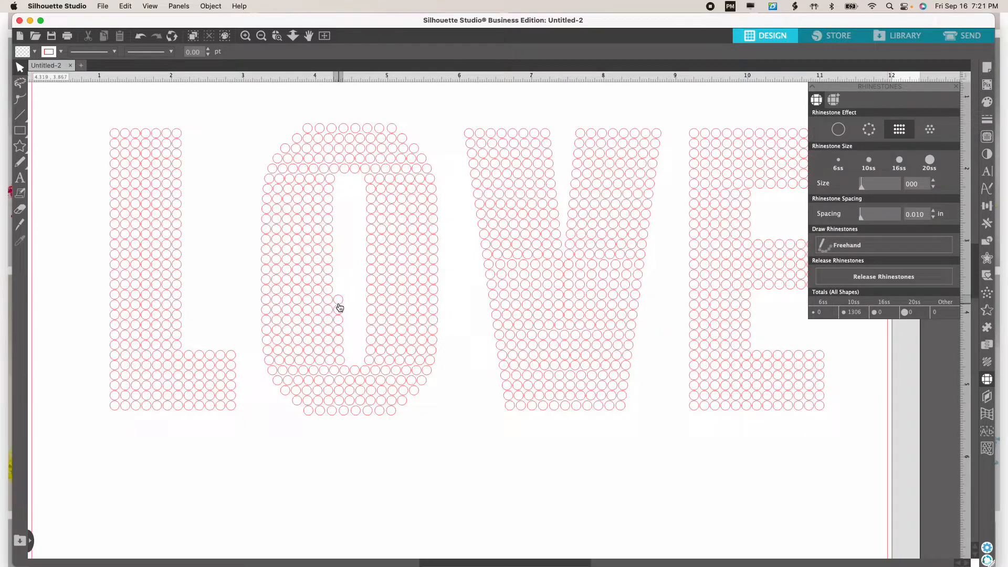
left_click(339, 307)
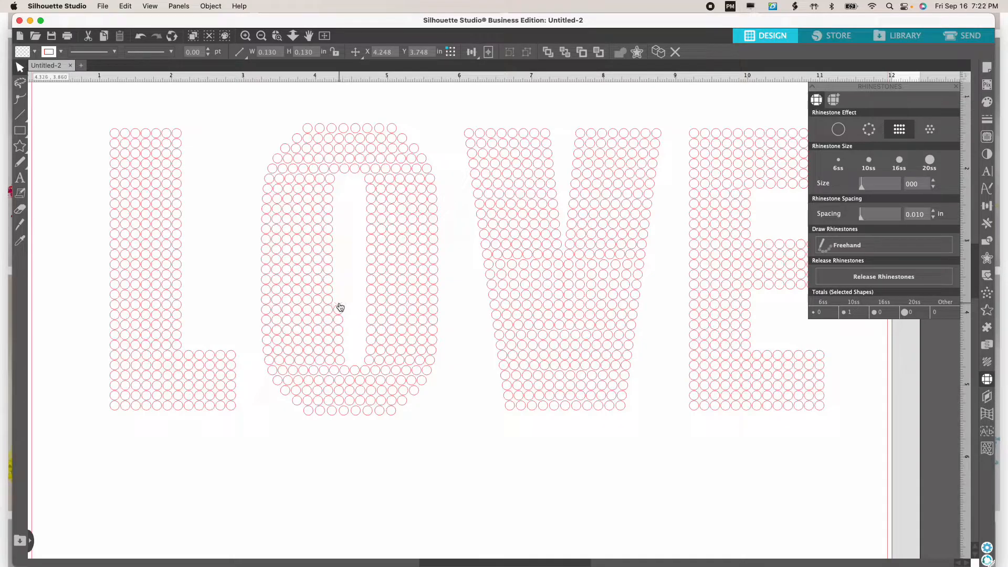
key("Delete")
left_click(339, 312)
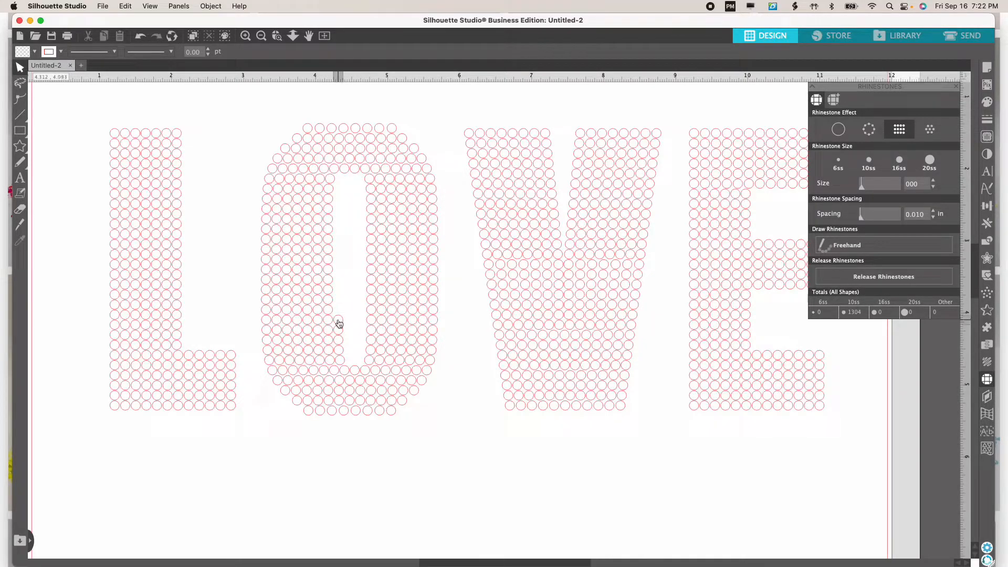
left_click(339, 319)
left_click(338, 328)
left_click_drag(338, 341, 339, 352)
left_click(338, 351)
key("Delete")
left_click(336, 362)
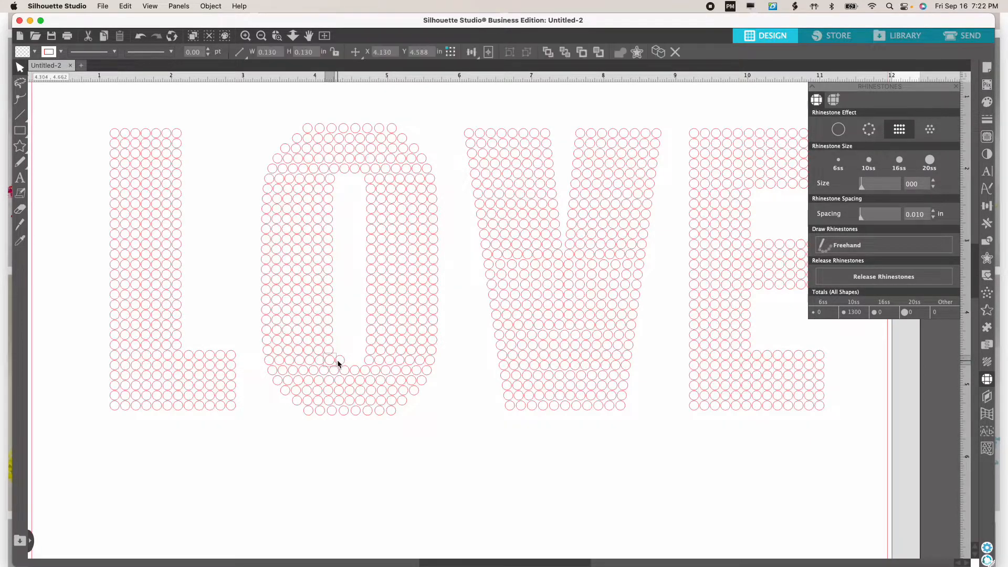
key("Delete")
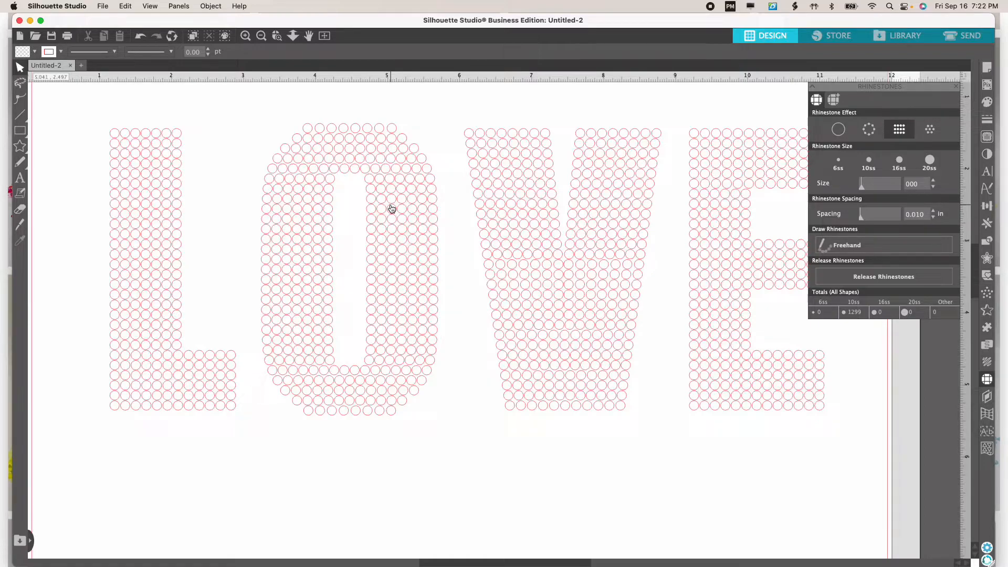
Step: Try to group all the rhinestones of the LOVE design
left_click(261, 37)
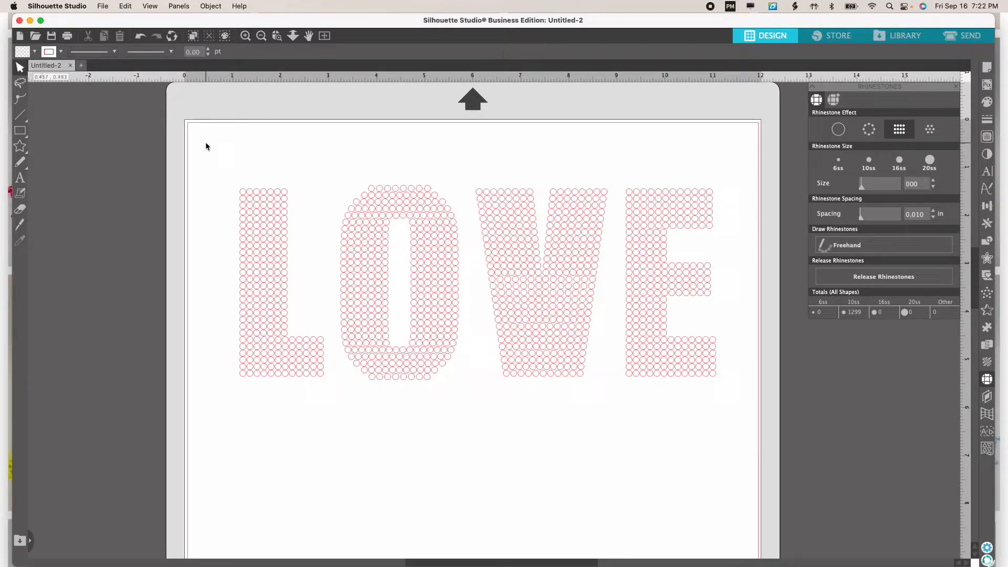
left_click_drag(206, 142, 210, 437)
left_click_drag(416, 460, 677, 446)
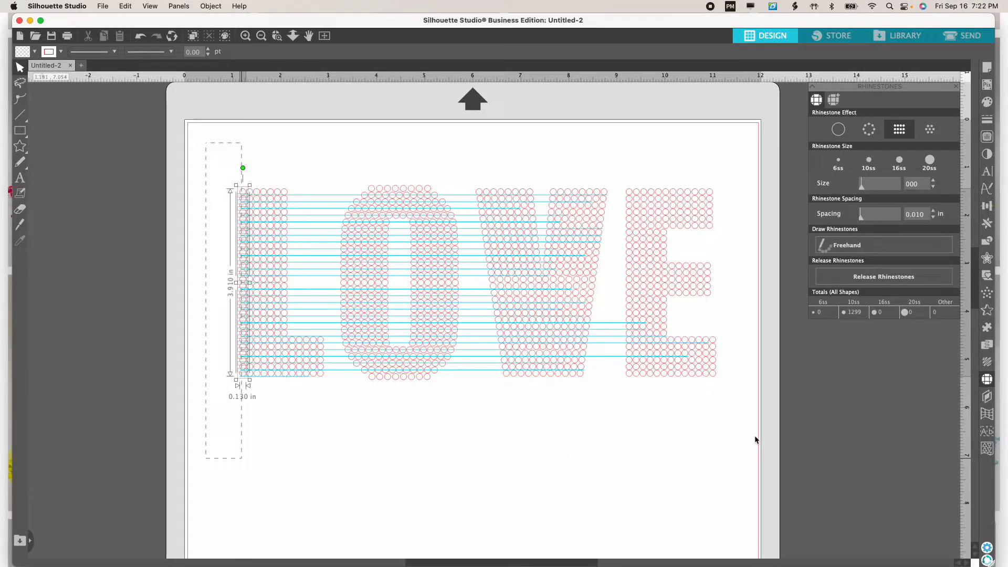
left_click_drag(770, 438, 764, 436)
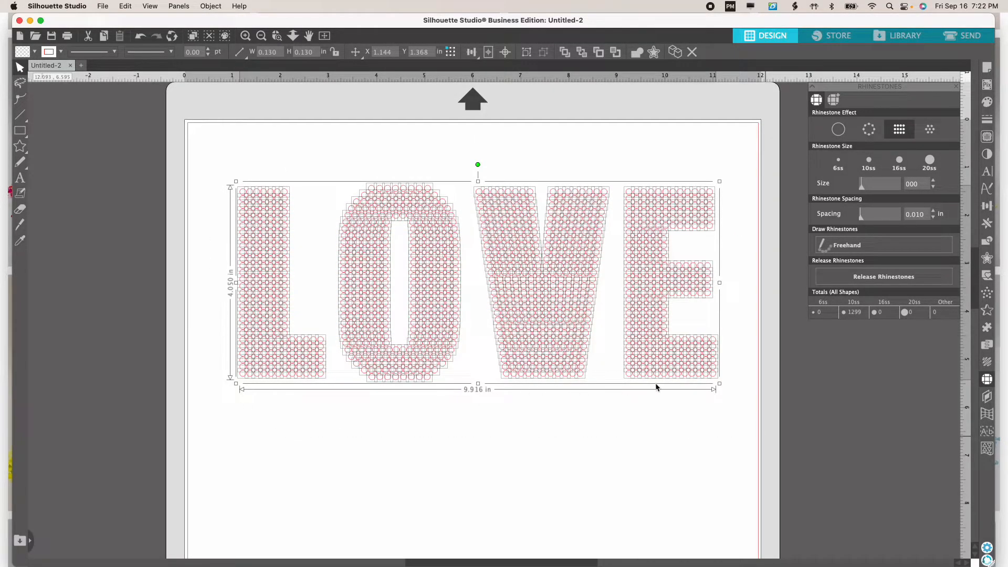
right_click(395, 379)
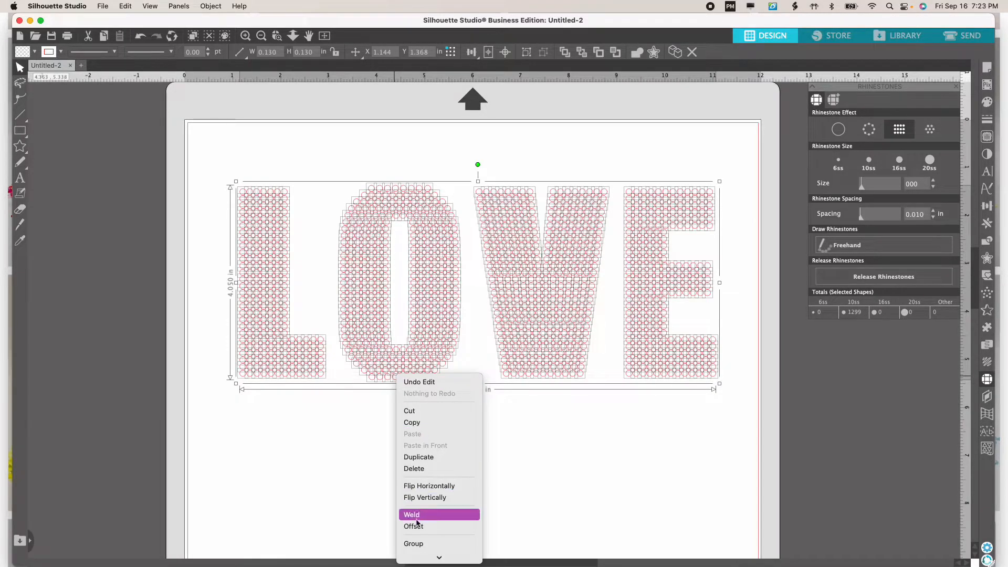
mouse_move(419, 556)
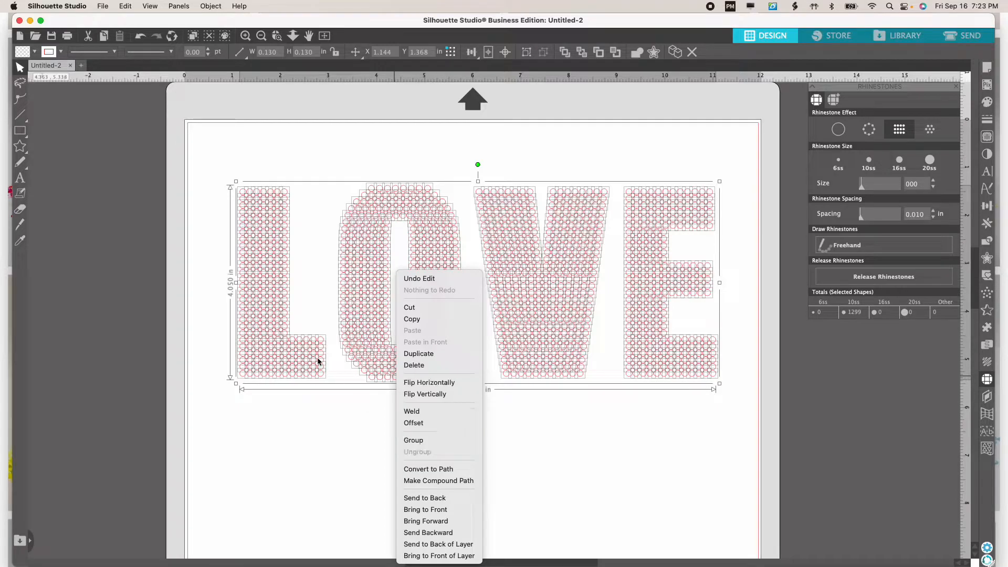
left_click(406, 441)
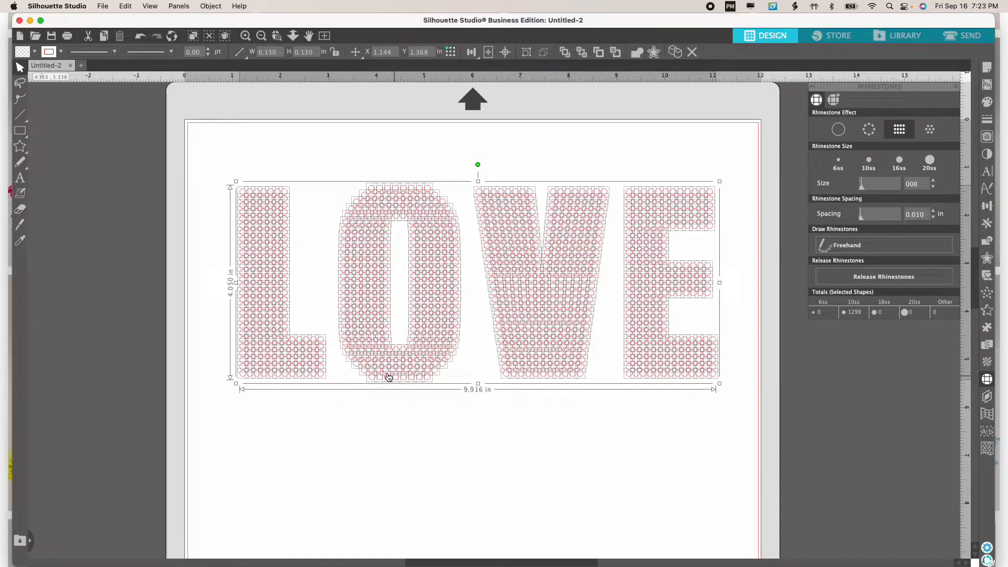
right_click(386, 375)
right_click(385, 373)
left_click(406, 540)
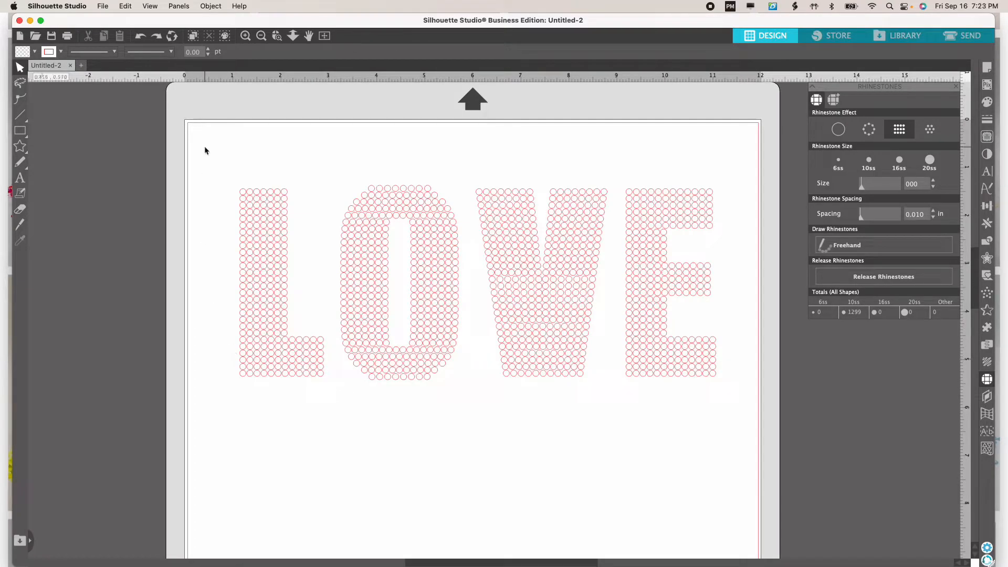
Step: Select the entire LOVE design again, group its rhinestones and apply Release Rhinestones
left_click_drag(208, 154, 243, 478)
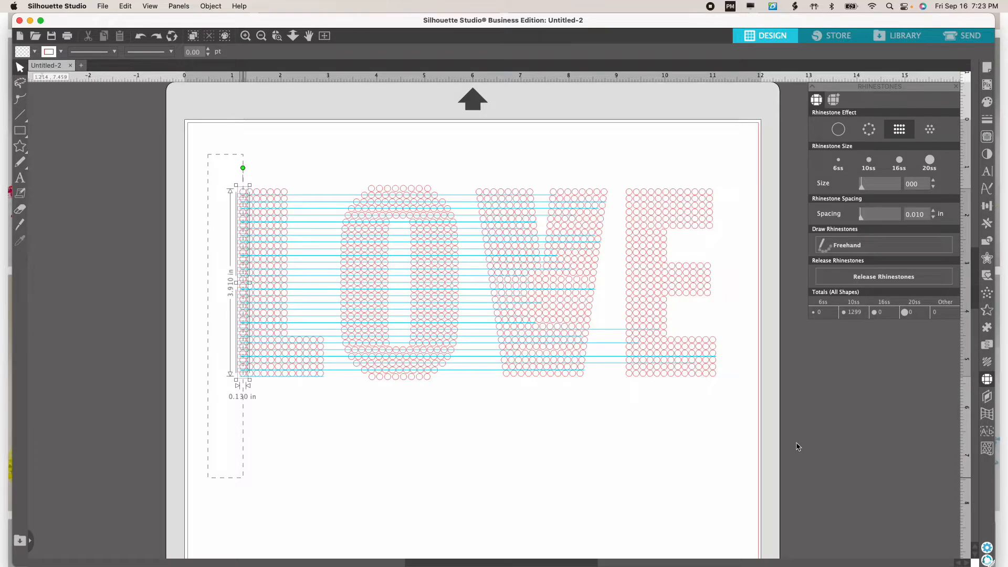
left_click_drag(798, 447, 794, 444)
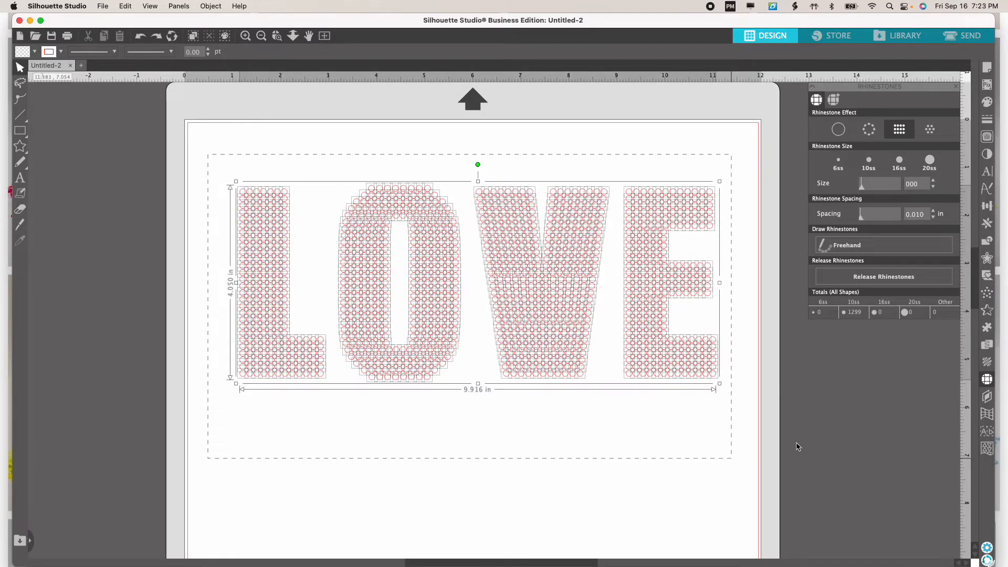
right_click(383, 377)
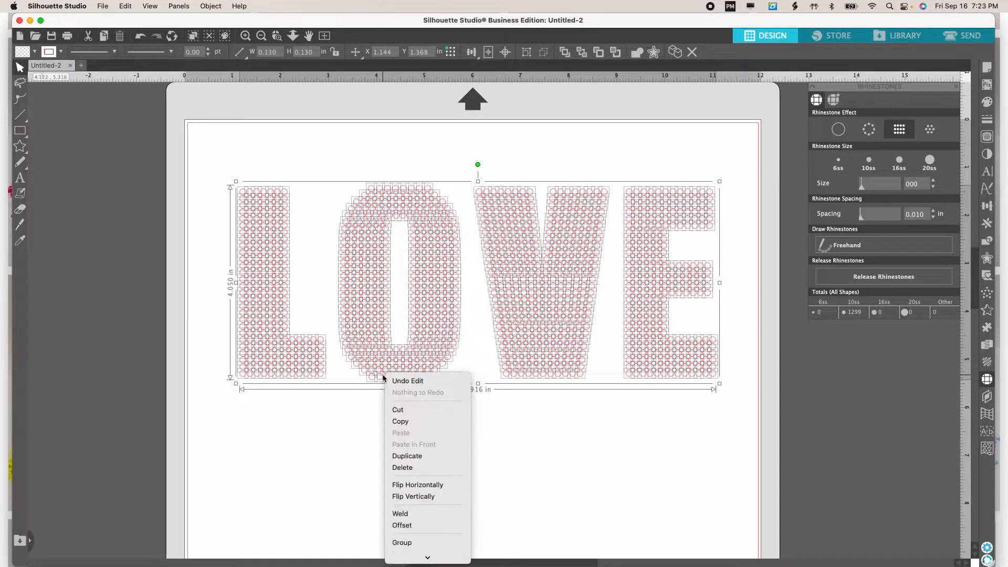
scroll(415, 525, "down", 3)
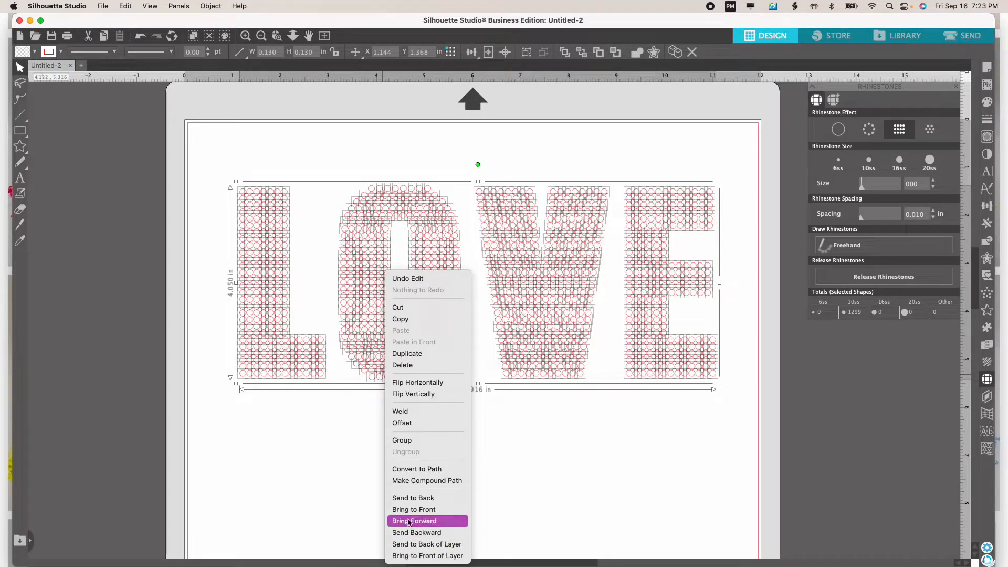
left_click(412, 441)
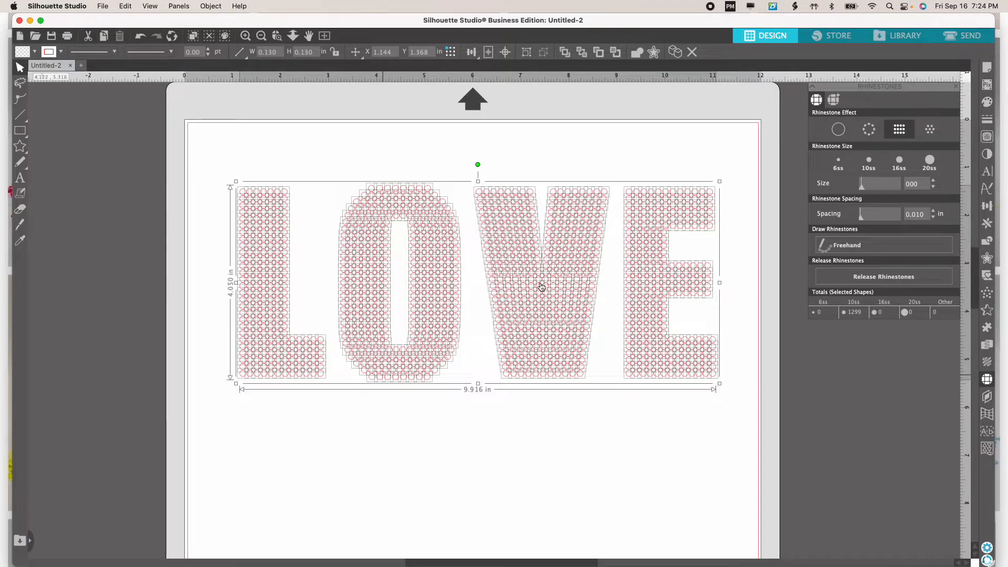
left_click(869, 276)
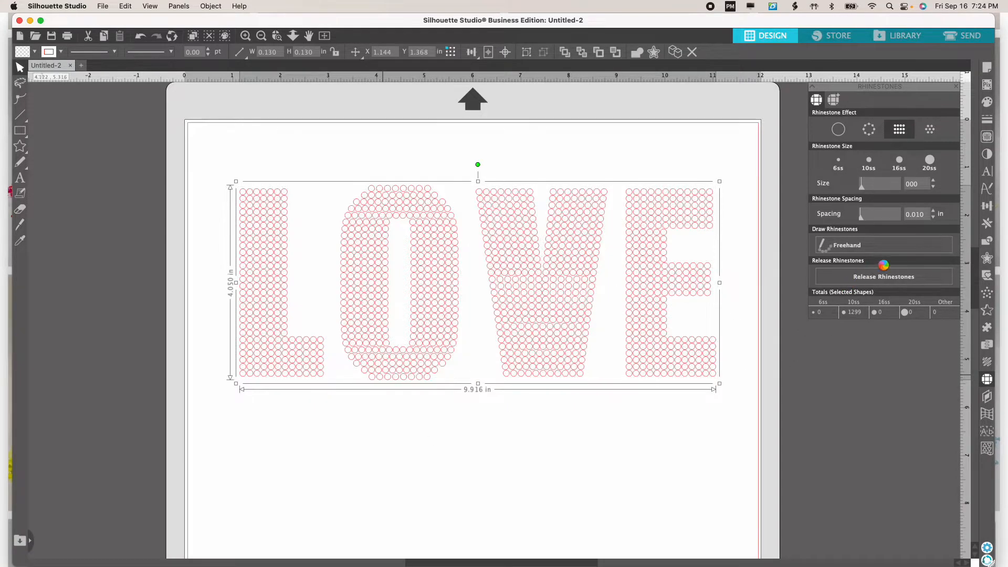
Step: Group all the released rhinestones of the LOVE design into one object and deselect it
key("super+g")
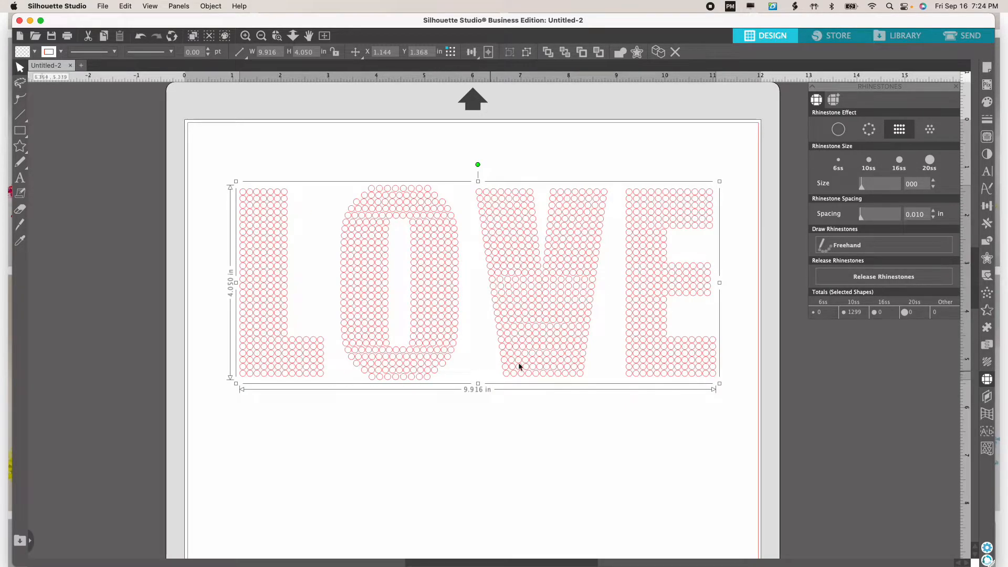
right_click(426, 315)
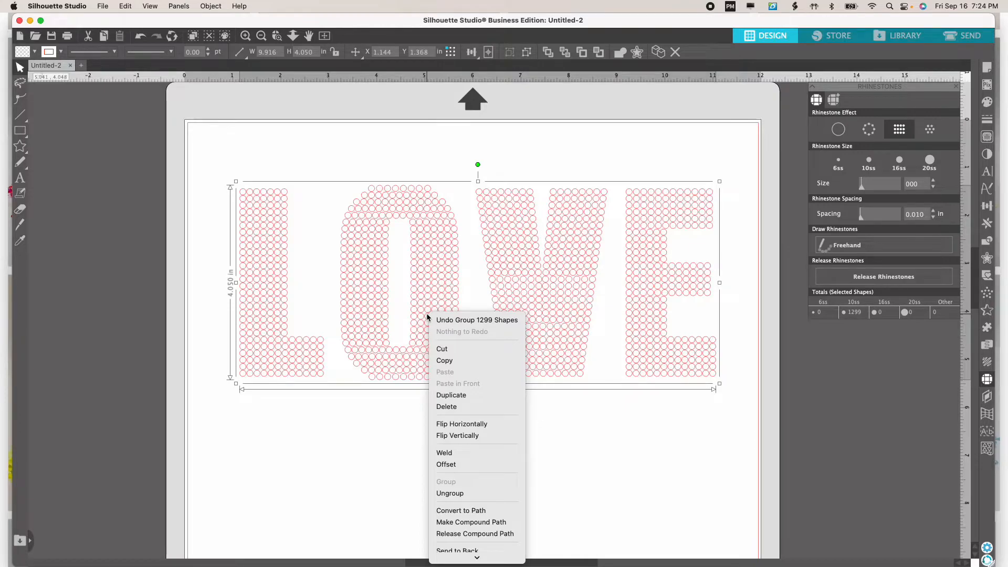
left_click(589, 454)
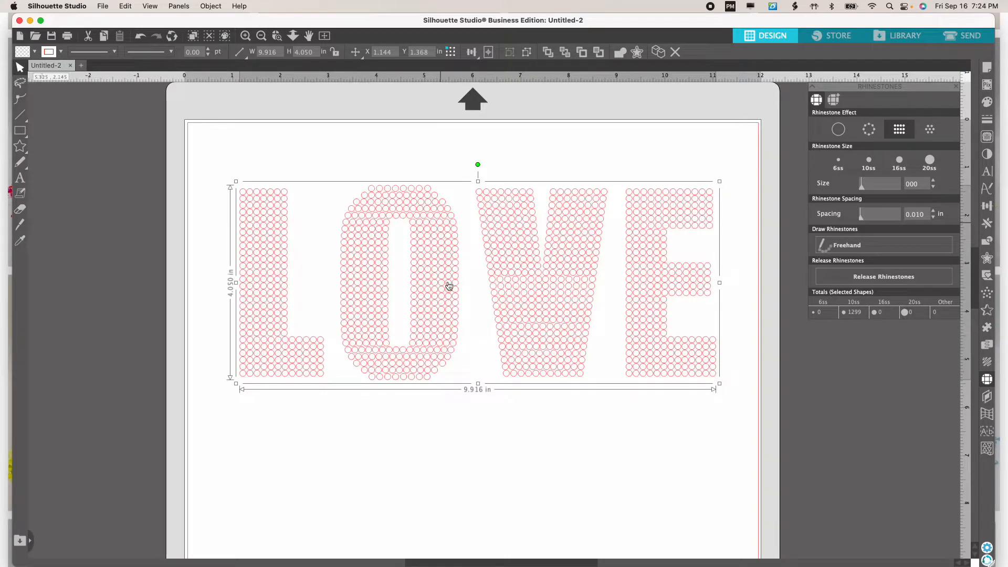
left_click(475, 438)
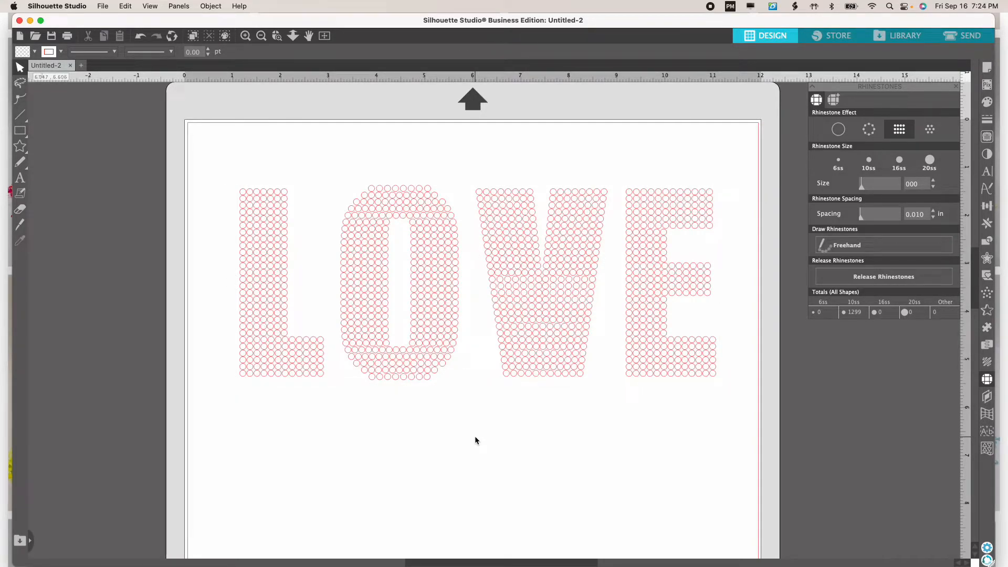
Step: Resize the grouped LOVE design to about 10.52 by 4.30 in and reposition it at about X 0.696, Y 1.313
left_click(519, 344)
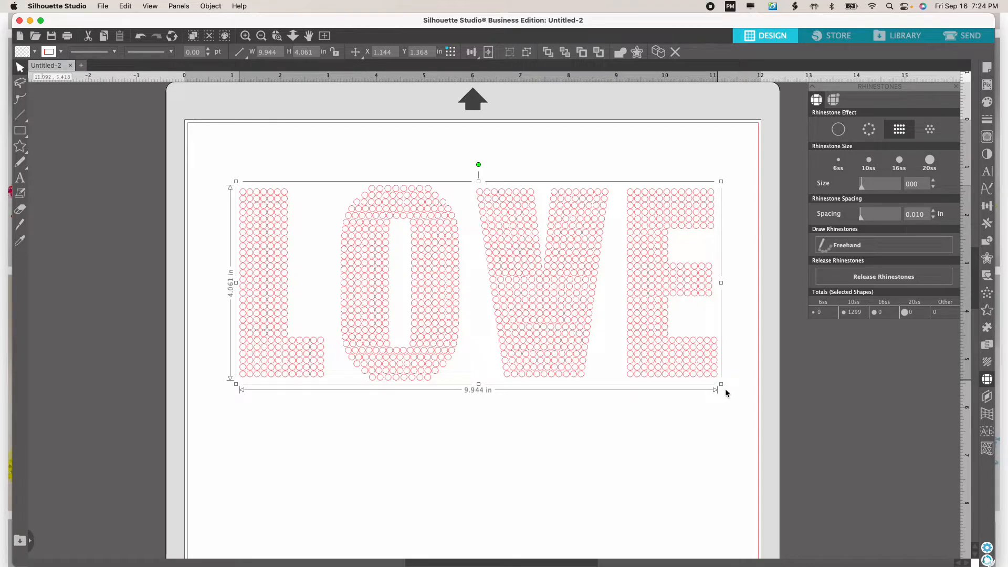
left_click_drag(722, 384, 733, 389)
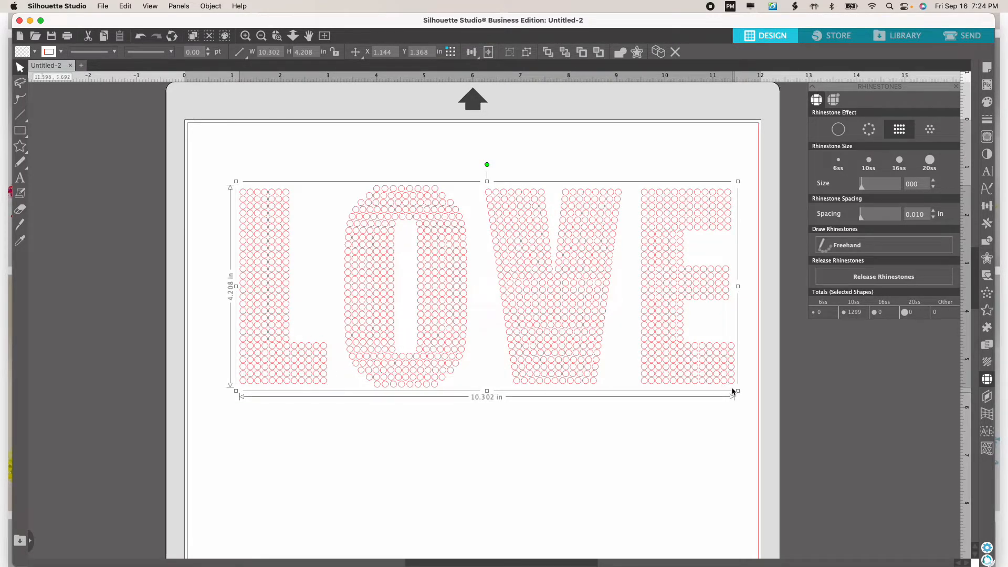
left_click_drag(433, 194, 411, 191)
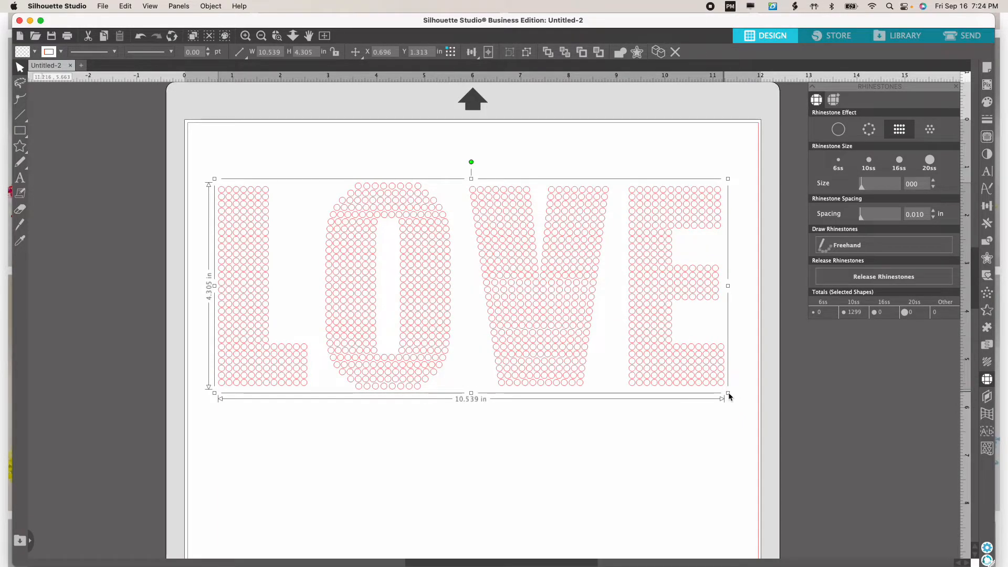
left_click_drag(728, 393, 740, 402)
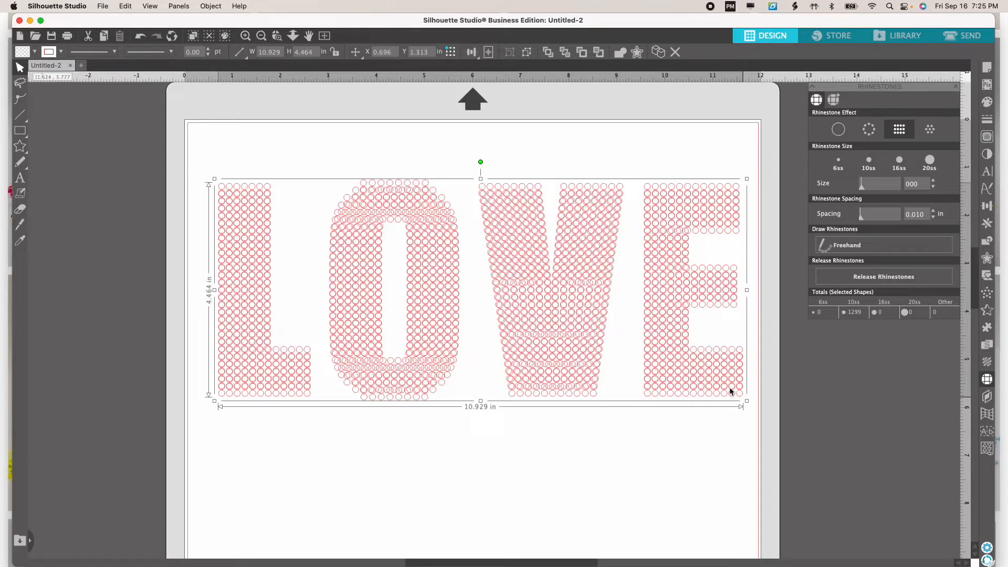
left_click_drag(746, 401, 730, 388)
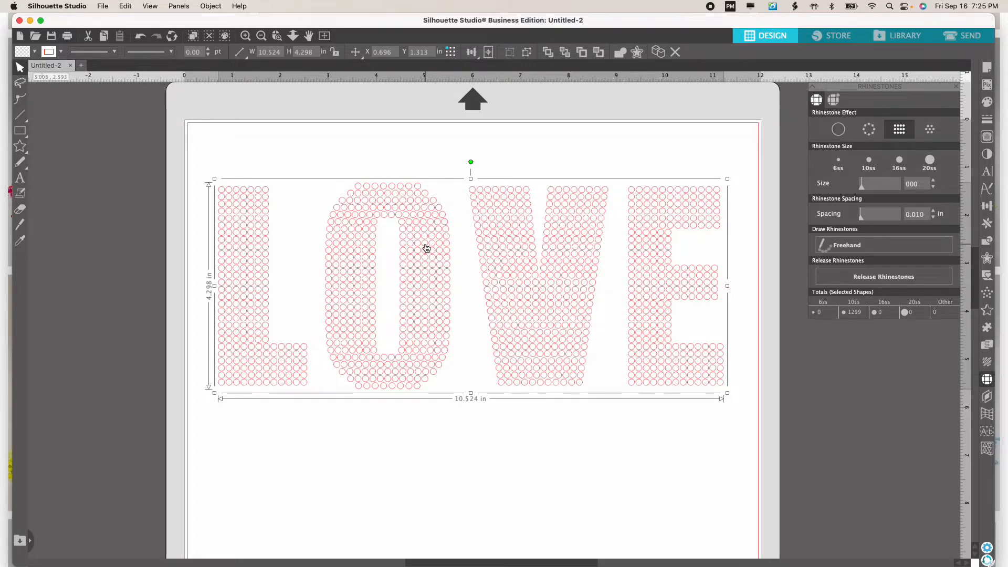
left_click(666, 156)
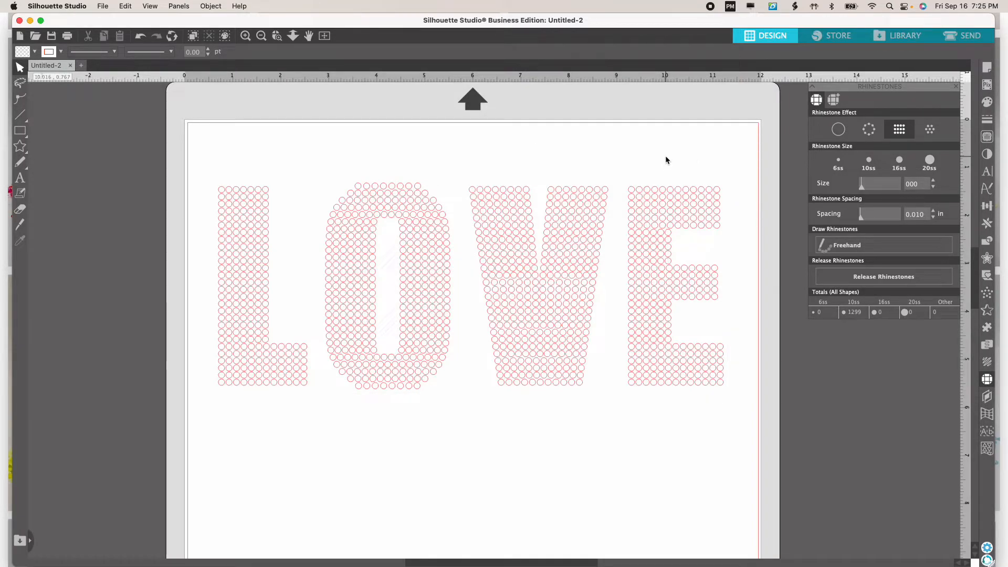
Step: Review the material choices in the cut settings and choose the available Bluetooth Cameo 4 as the cutting machine
left_click(964, 36)
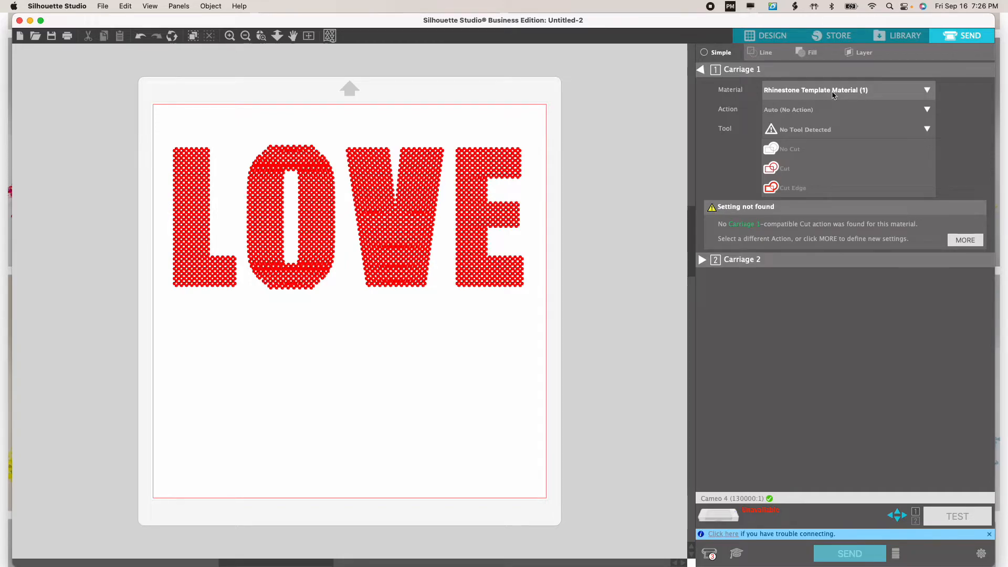
left_click(927, 94)
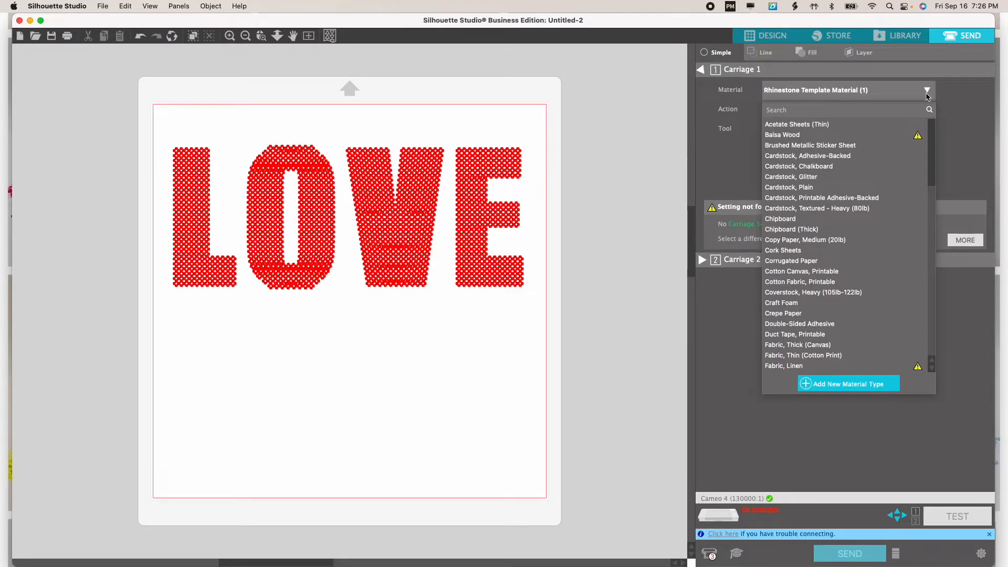
left_click(750, 509)
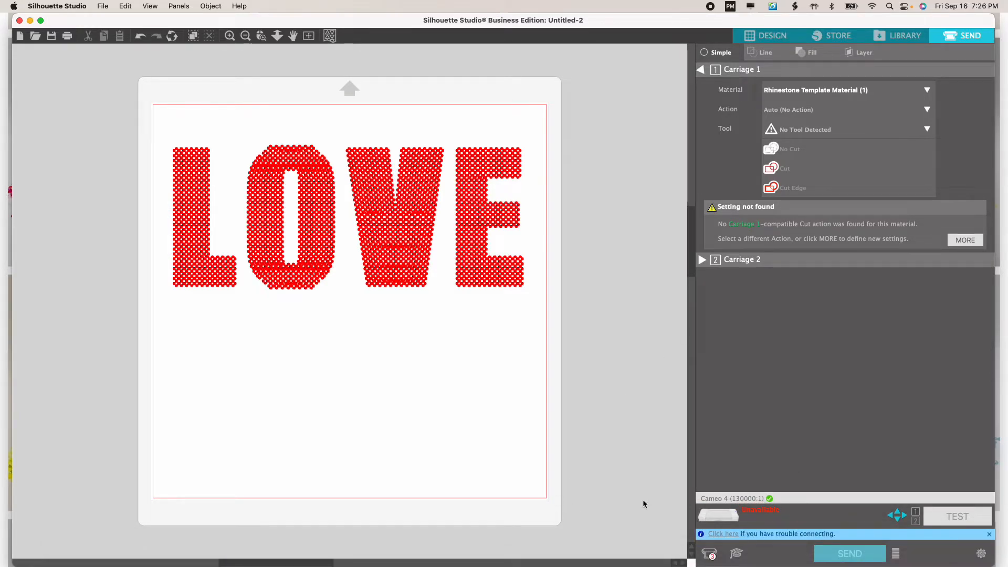
left_click(712, 554)
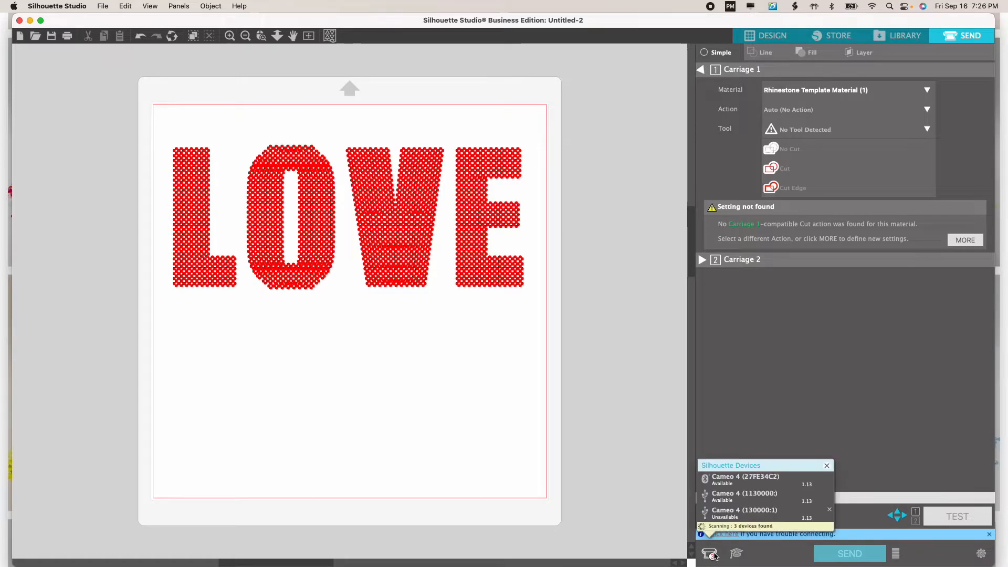
left_click(726, 487)
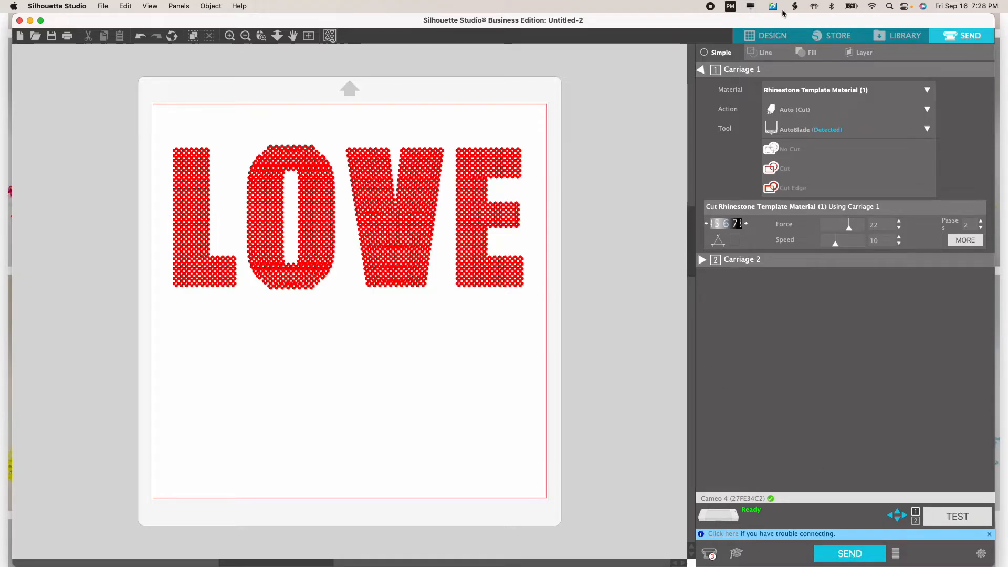
Step: Look through the templates stored under User Designs in the library and return to the LOVE design
left_click(777, 37)
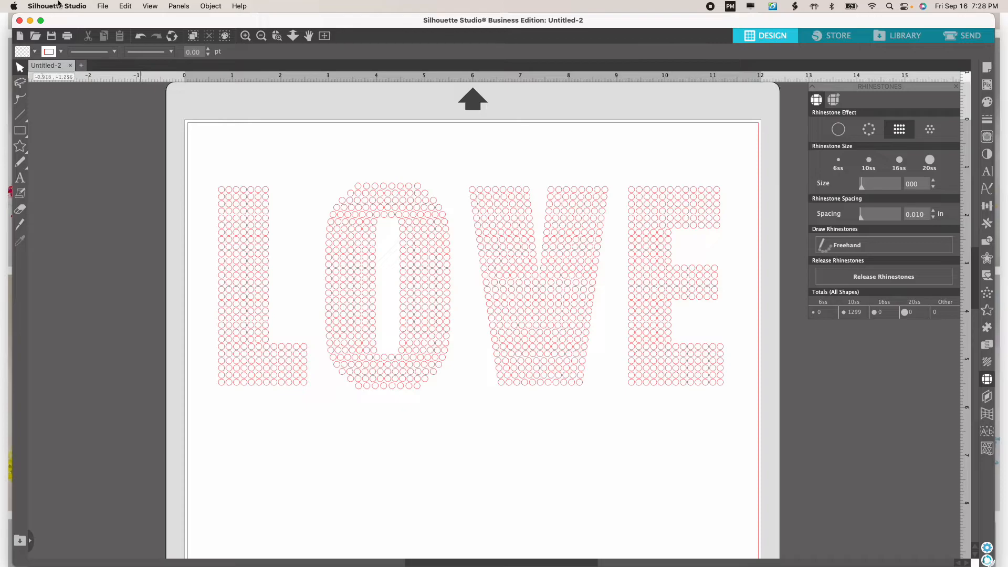
left_click(103, 6)
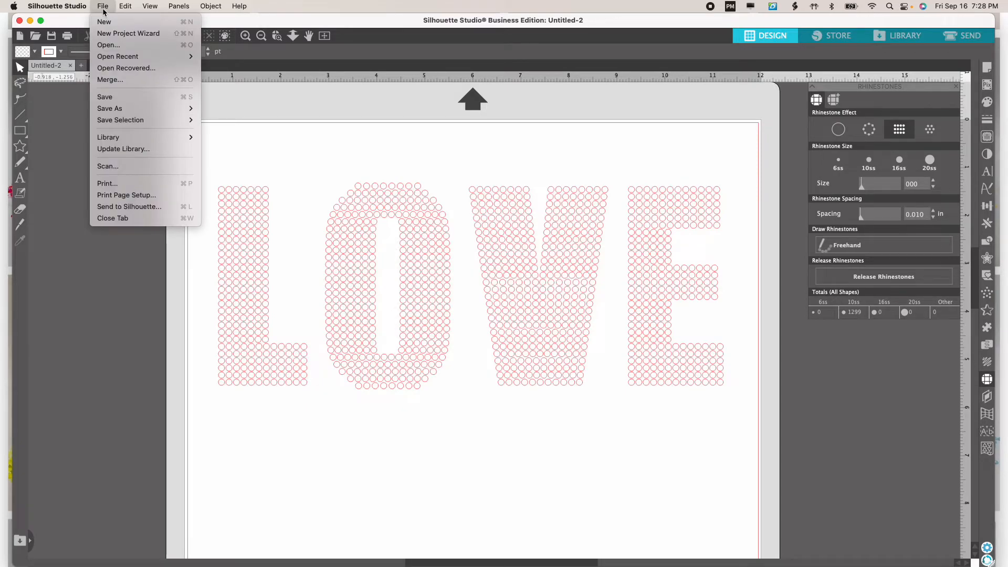
mouse_move(104, 107)
left_click(157, 377)
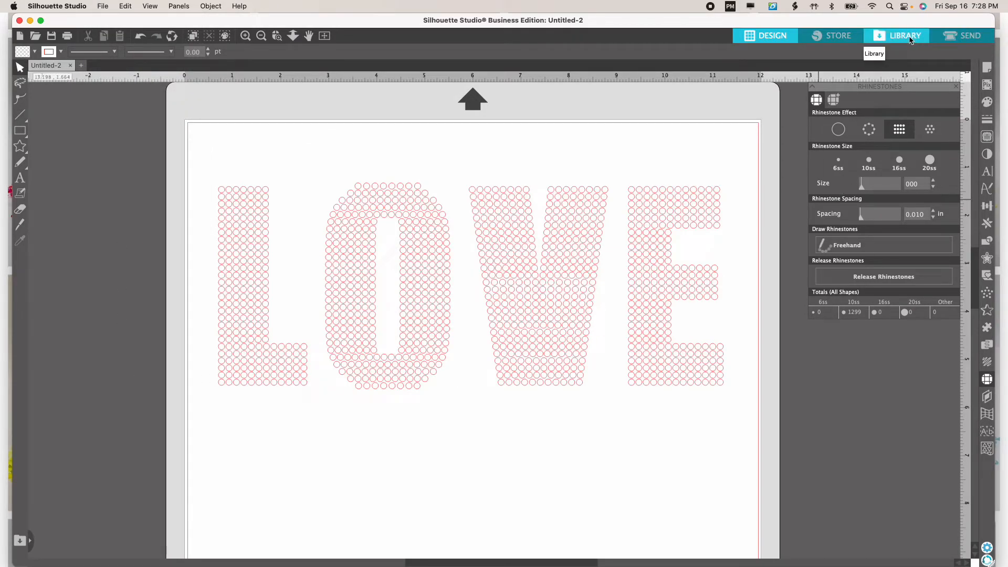
left_click(910, 41)
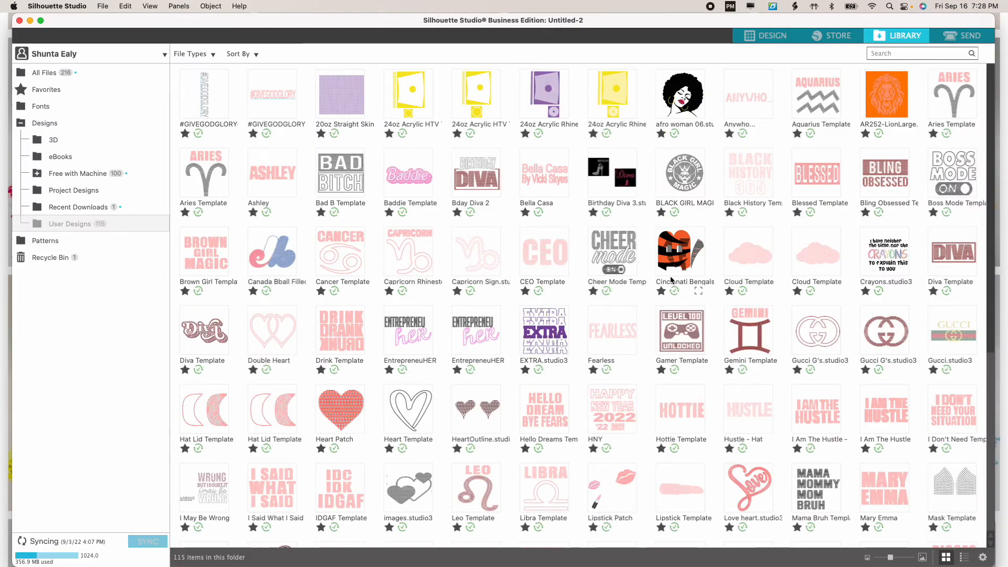
scroll(670, 280, "down", 10)
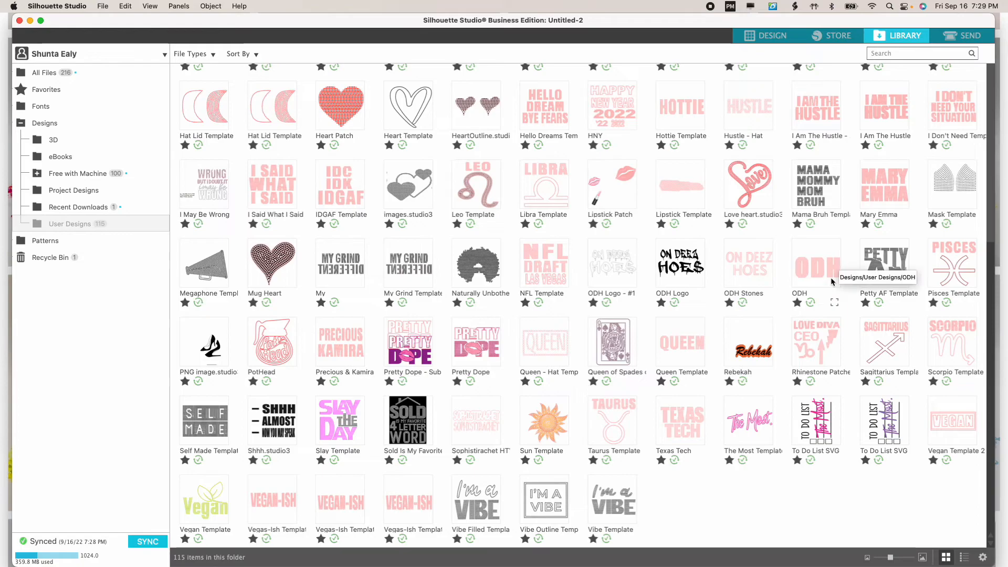
scroll(831, 277, "up", 10)
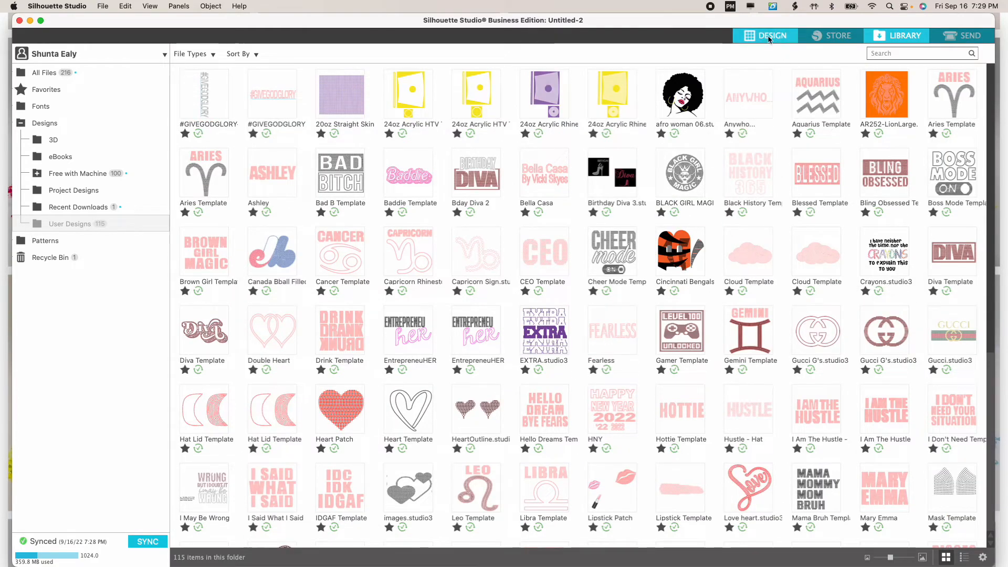
left_click(768, 38)
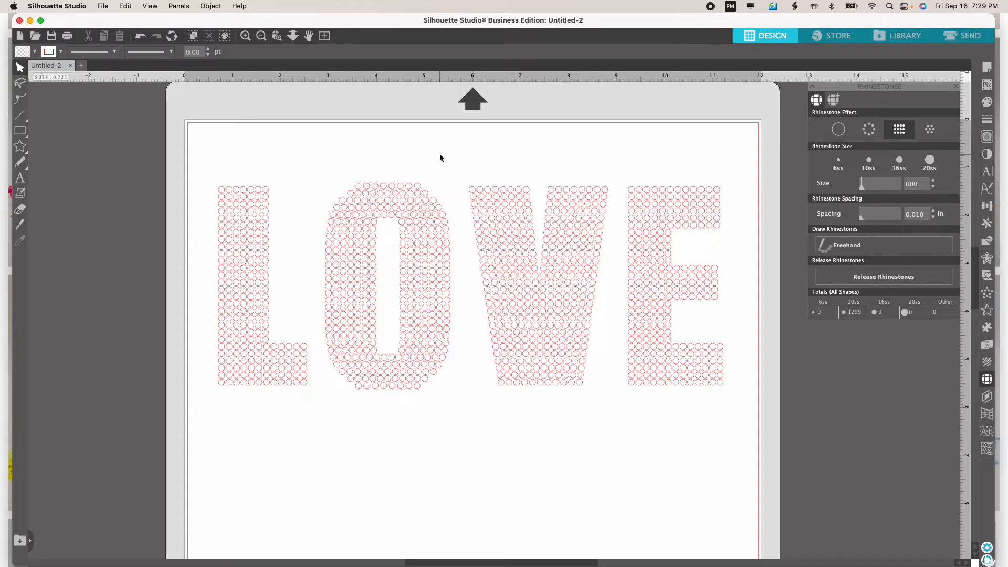
Step: Save the design to the hard drive as an SVG file named Love in the Rhinestone SVG Templates folder
left_click(104, 11)
mouse_move(109, 109)
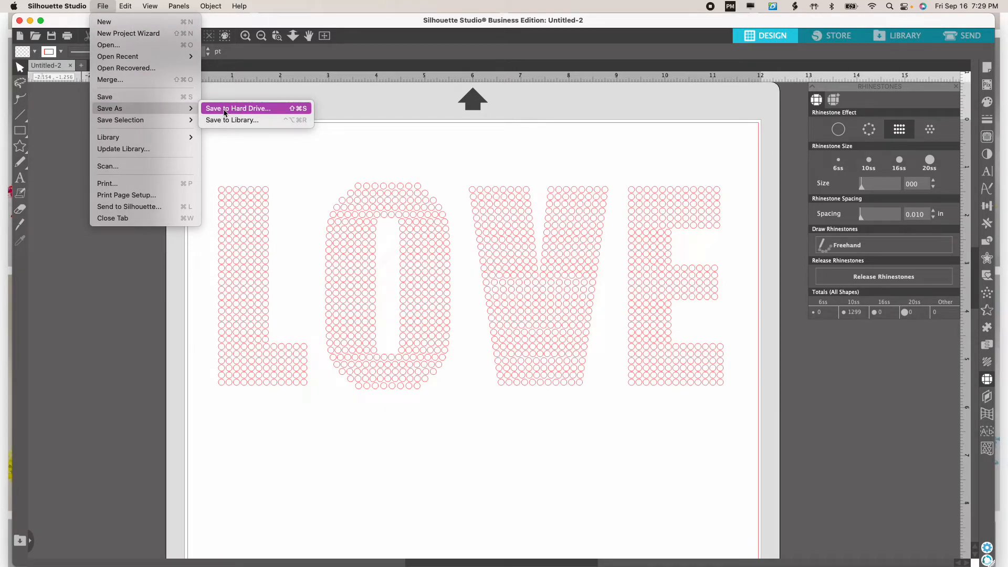
left_click(237, 110)
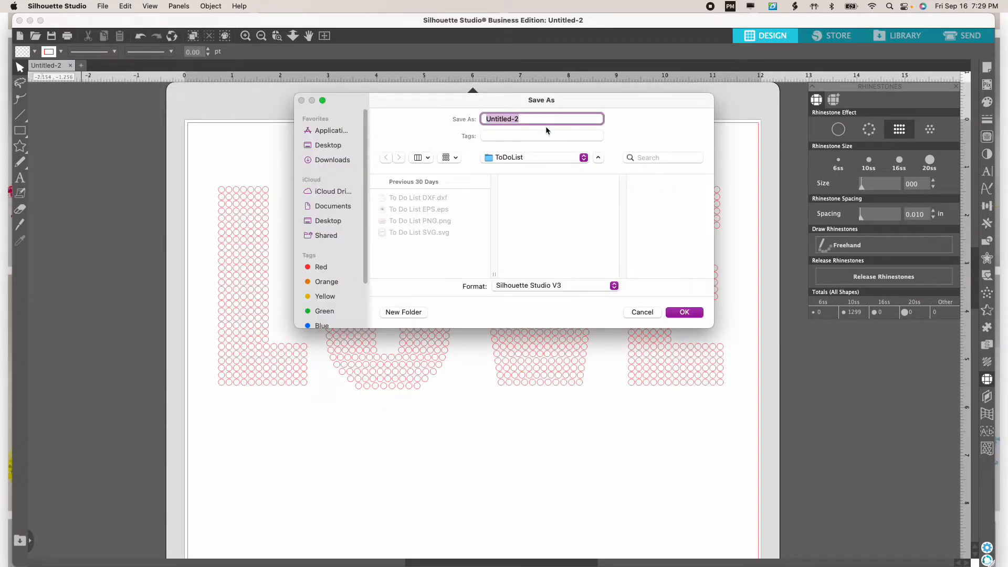
left_click(584, 158)
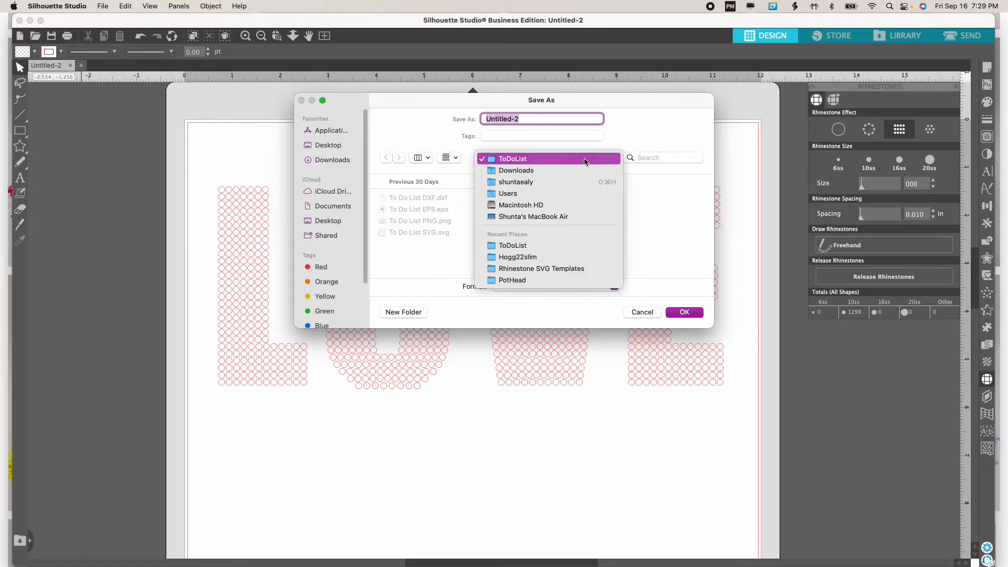
left_click(538, 270)
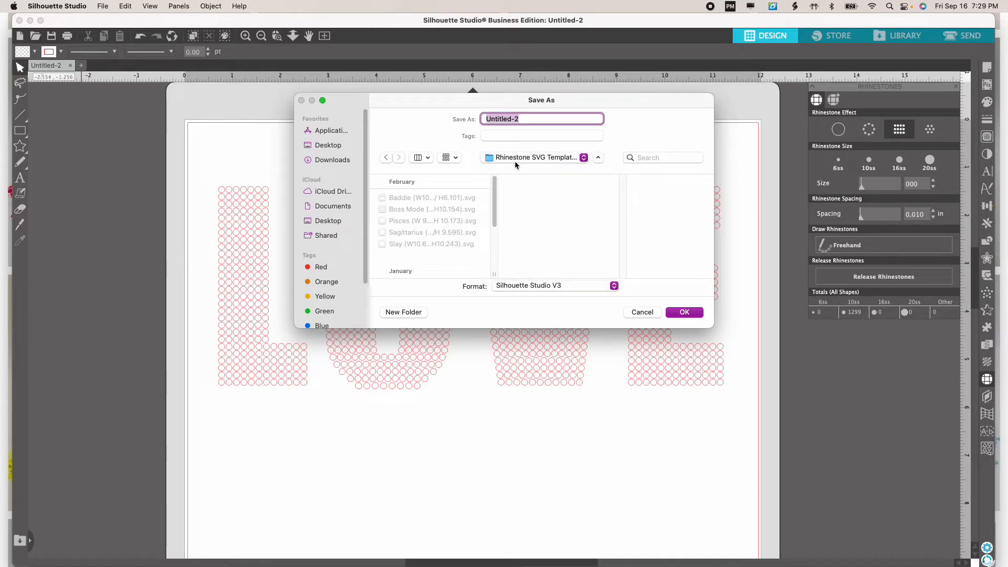
left_click(524, 119)
triple_click(524, 119)
type("Love")
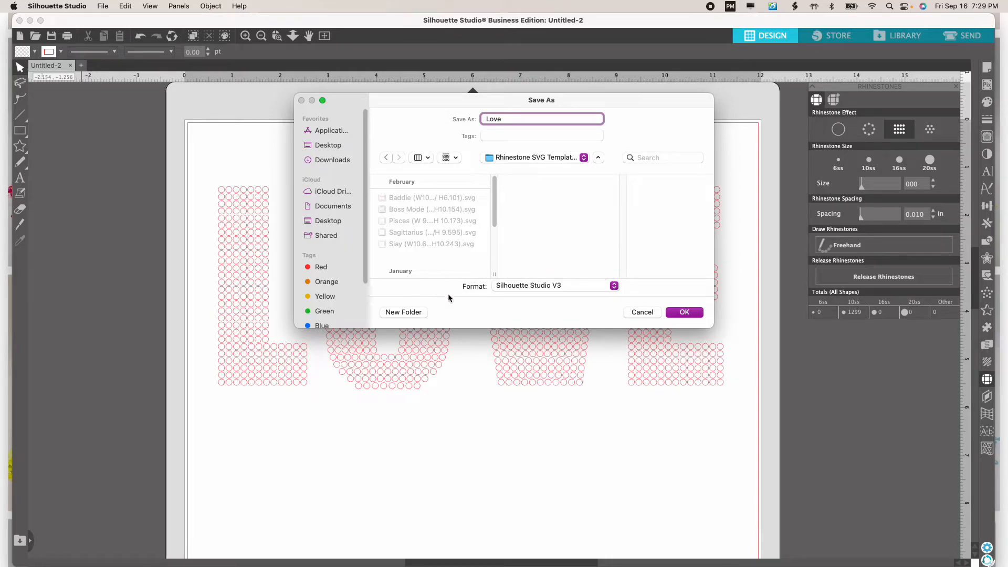
left_click(615, 286)
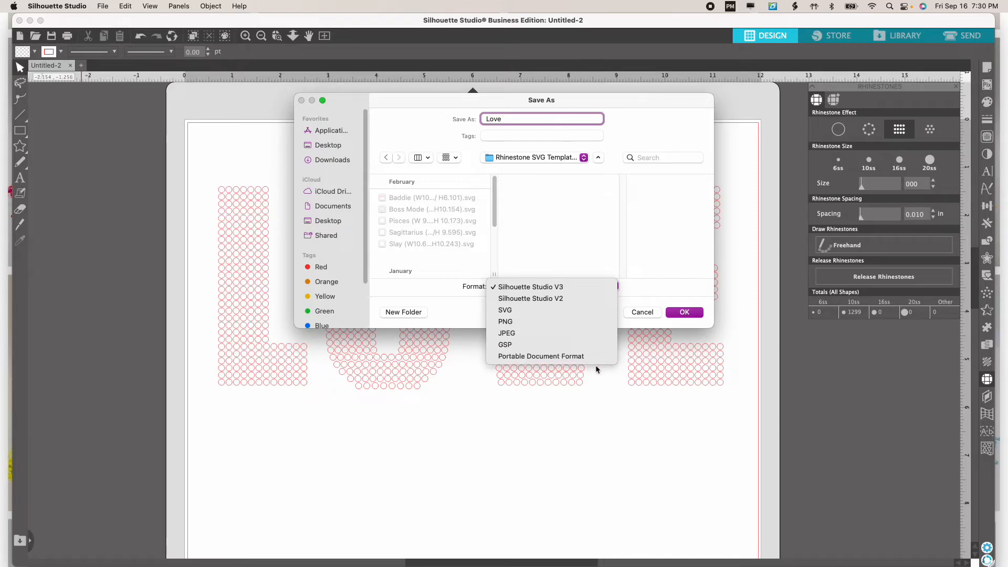
left_click(509, 310)
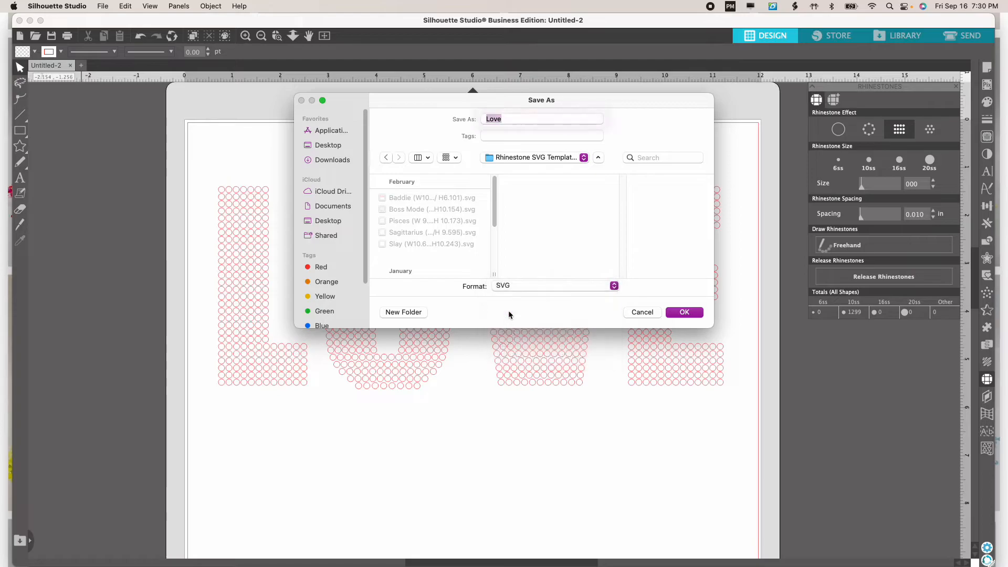
left_click(685, 313)
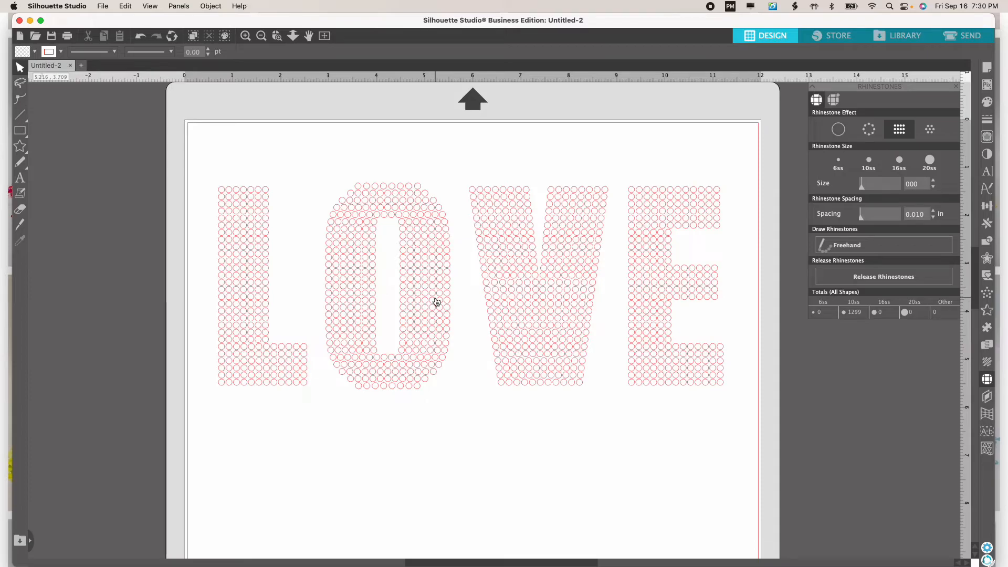
Step: Select the grouped LOVE design and check its width and height
left_click(356, 196)
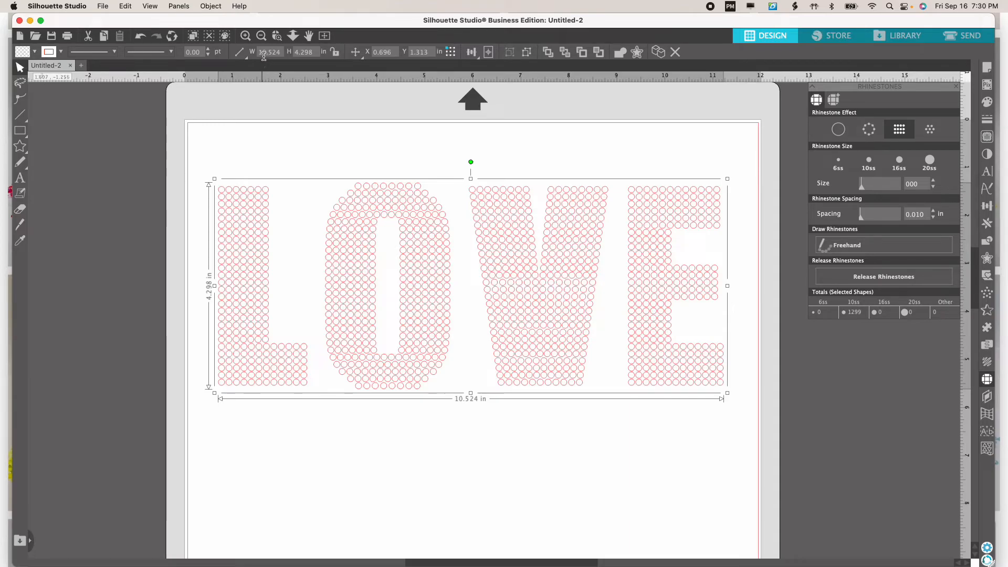
mouse_move(282, 55)
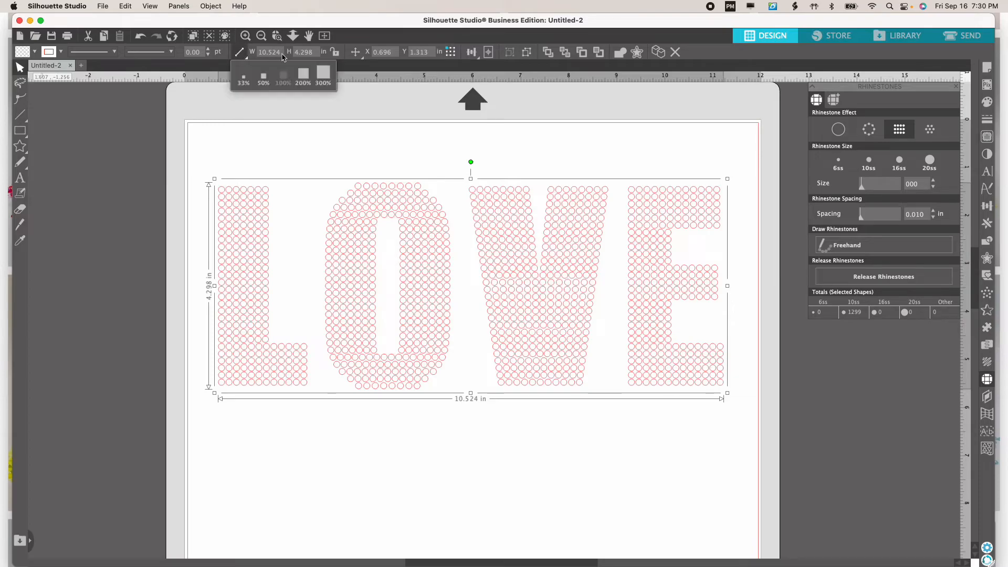